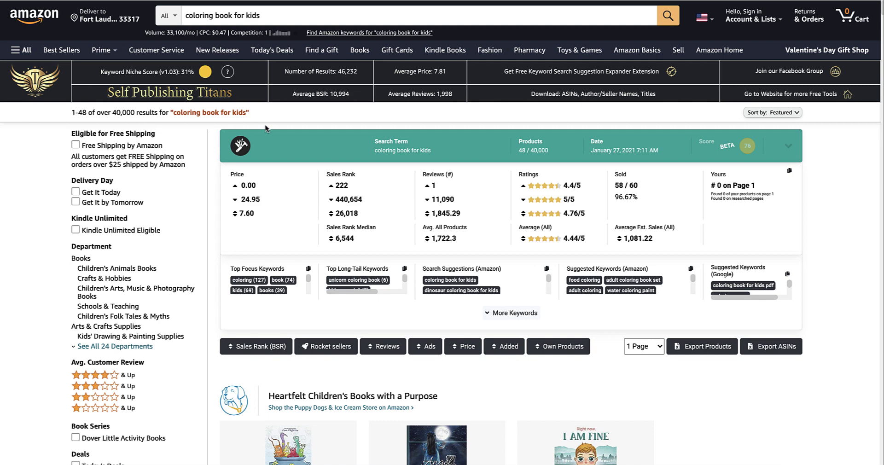
{"action": "scroll", "coordinate": [361, 150], "scroll_direction": "down", "scroll_amount": 1}
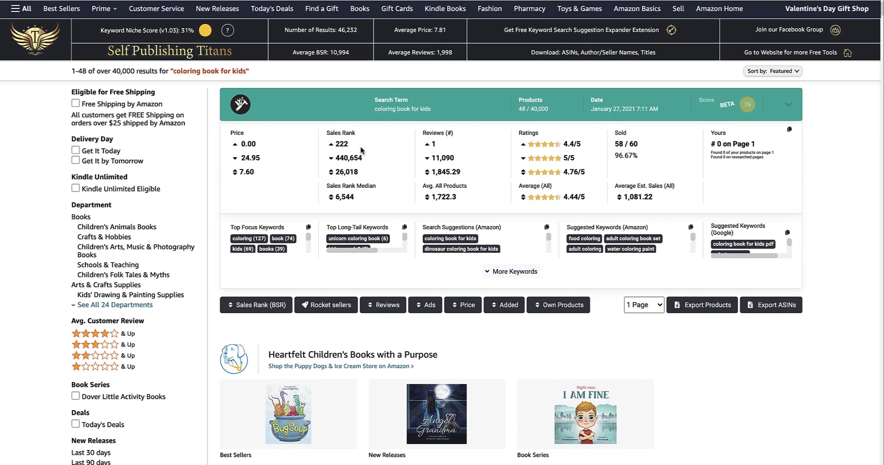
{"action": "scroll", "coordinate": [331, 148], "scroll_direction": "down", "scroll_amount": 5}
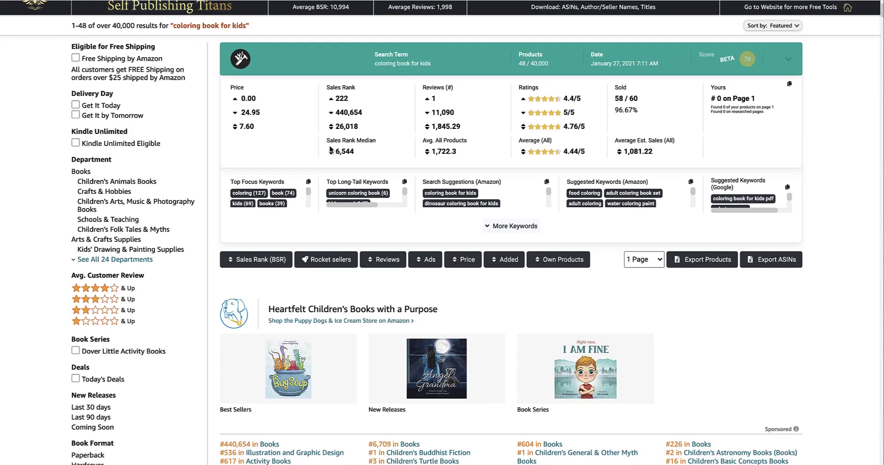
{"action": "scroll", "coordinate": [330, 149], "scroll_direction": "down", "scroll_amount": 4}
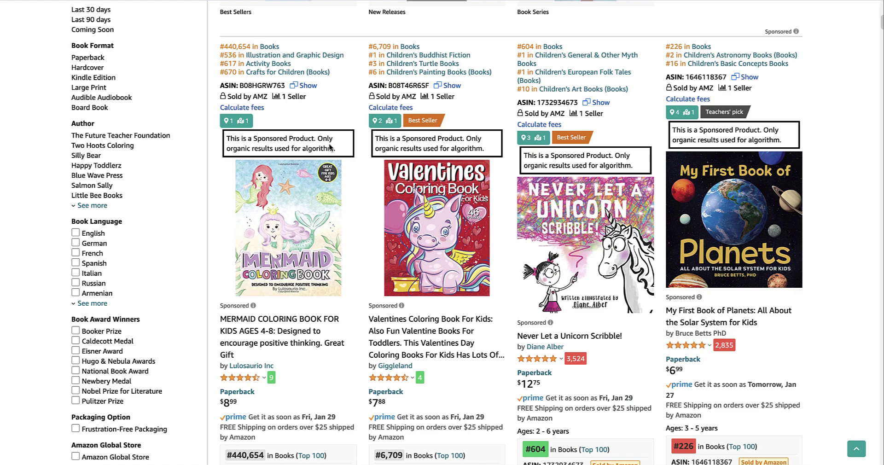
{"action": "scroll", "coordinate": [314, 147], "scroll_direction": "down", "scroll_amount": 2}
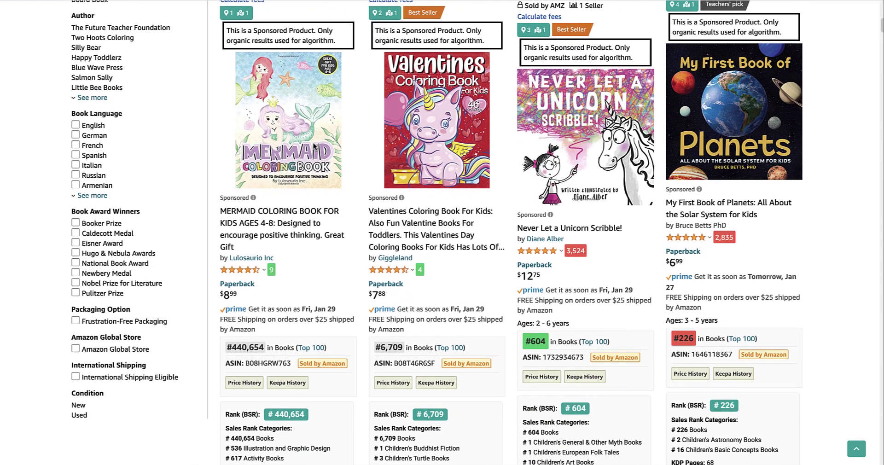
{"action": "scroll", "coordinate": [313, 147], "scroll_direction": "down", "scroll_amount": 1}
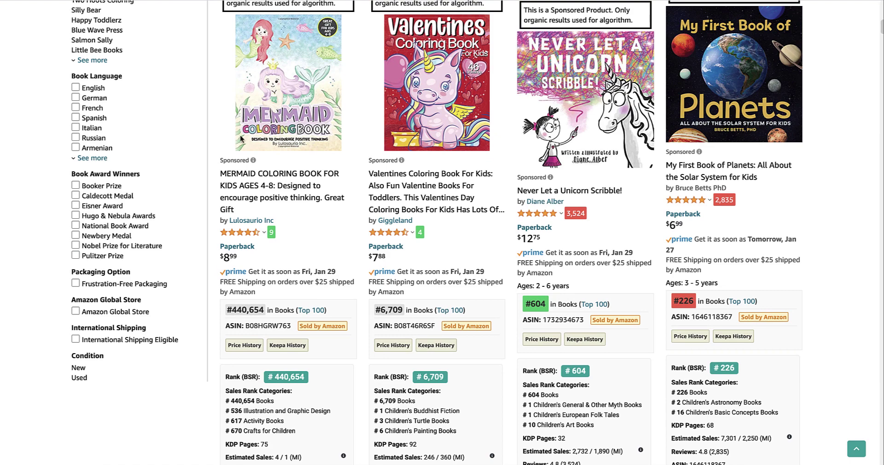
{"action": "scroll", "coordinate": [241, 139], "scroll_direction": "down", "scroll_amount": 4}
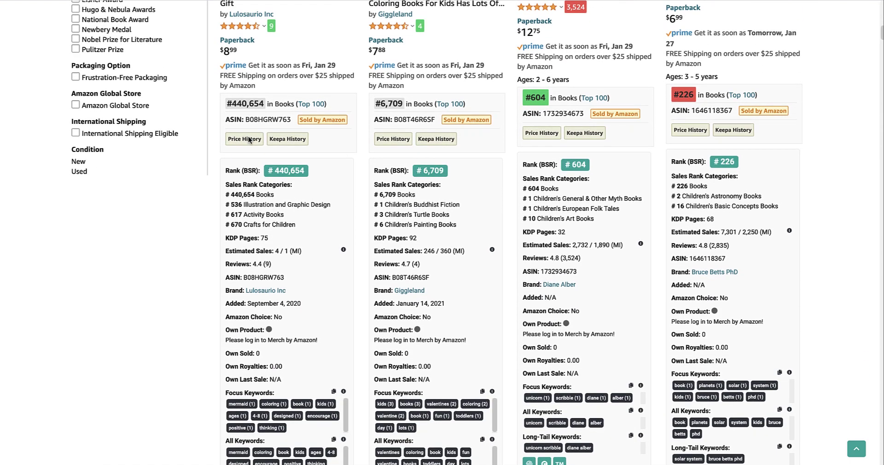
{"action": "scroll", "coordinate": [350, 148], "scroll_direction": "down", "scroll_amount": 1}
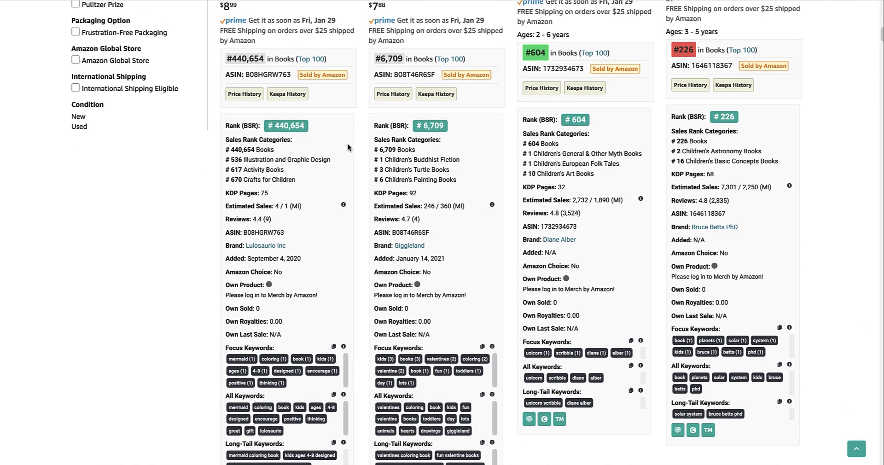
{"action": "scroll", "coordinate": [338, 149], "scroll_direction": "down", "scroll_amount": 1}
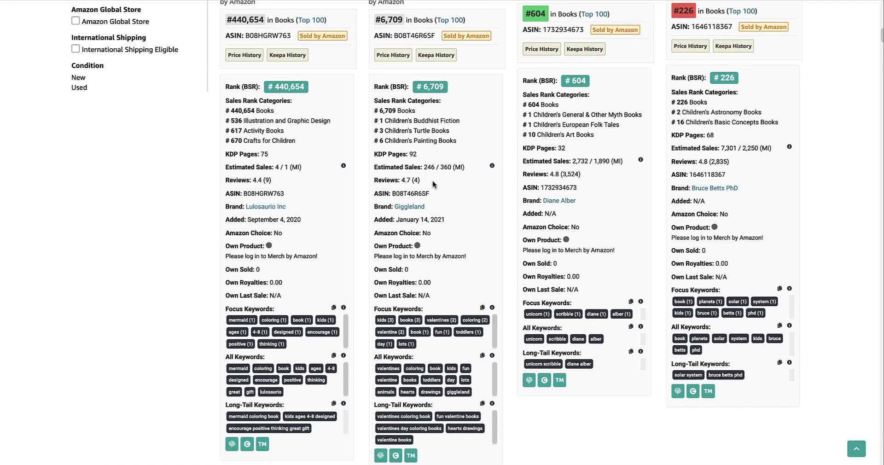
{"action": "scroll", "coordinate": [429, 183], "scroll_direction": "up", "scroll_amount": 5}
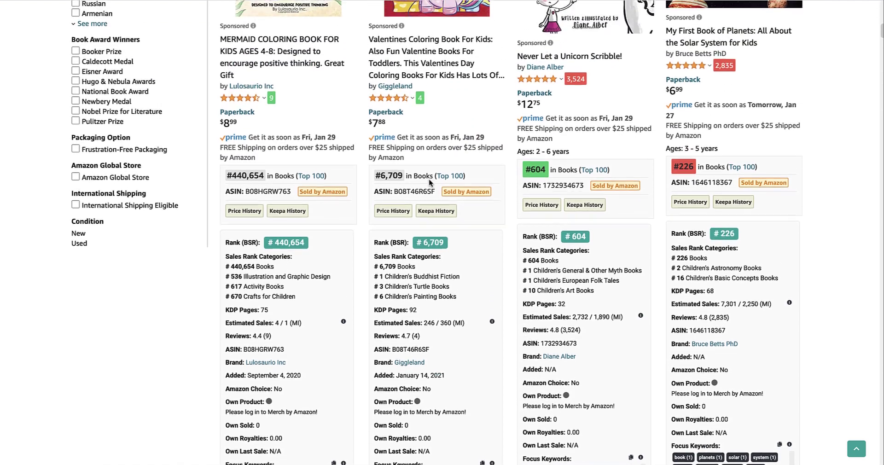
{"action": "scroll", "coordinate": [429, 182], "scroll_direction": "up", "scroll_amount": 5}
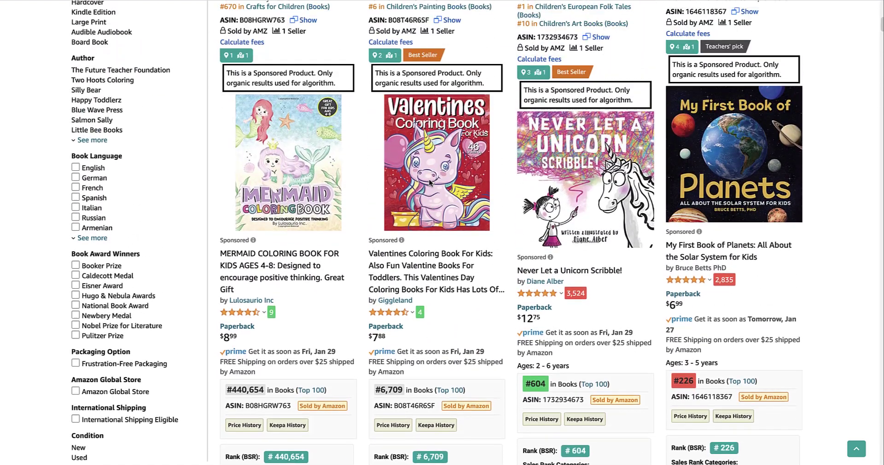
{"action": "scroll", "coordinate": [429, 183], "scroll_direction": "down", "scroll_amount": 1}
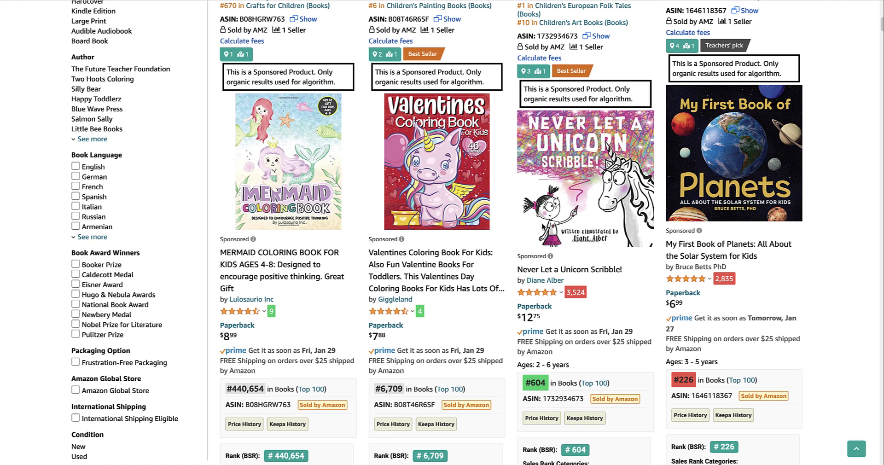
{"action": "scroll", "coordinate": [472, 159], "scroll_direction": "down", "scroll_amount": 9}
{"action": "scroll", "coordinate": [496, 158], "scroll_direction": "down", "scroll_amount": 10}
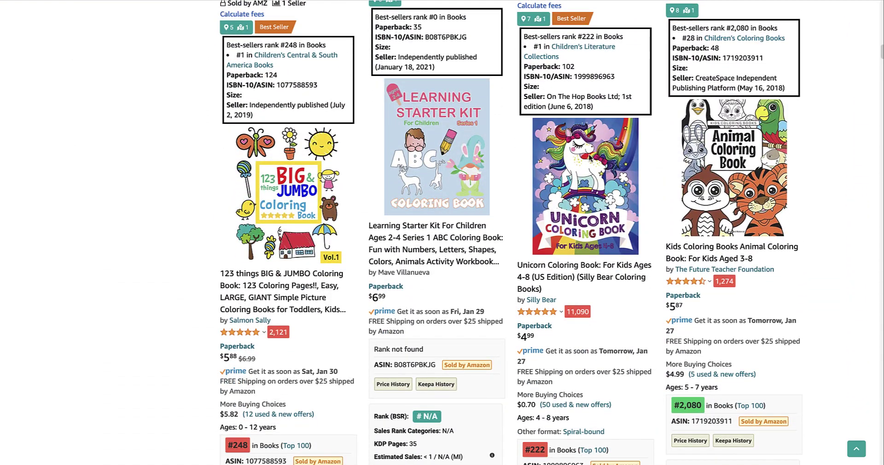
{"action": "scroll", "coordinate": [764, 189], "scroll_direction": "down", "scroll_amount": 2}
{"action": "scroll", "coordinate": [758, 184], "scroll_direction": "down", "scroll_amount": 3}
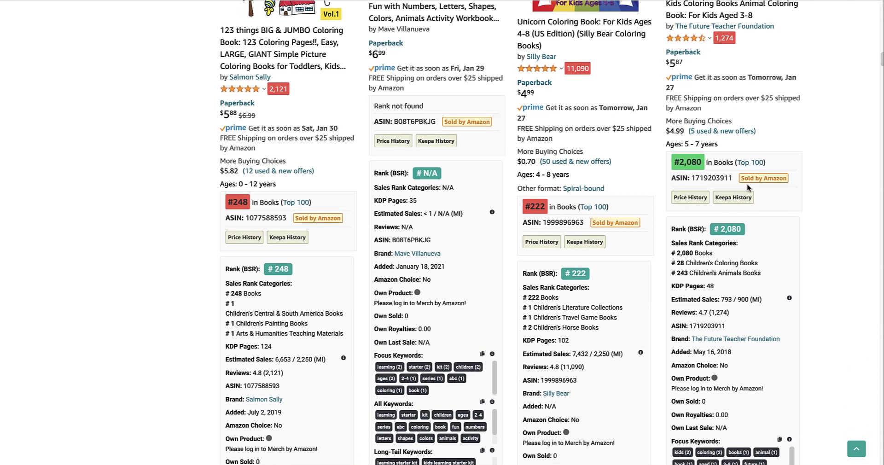
{"action": "scroll", "coordinate": [669, 110], "scroll_direction": "up", "scroll_amount": 3}
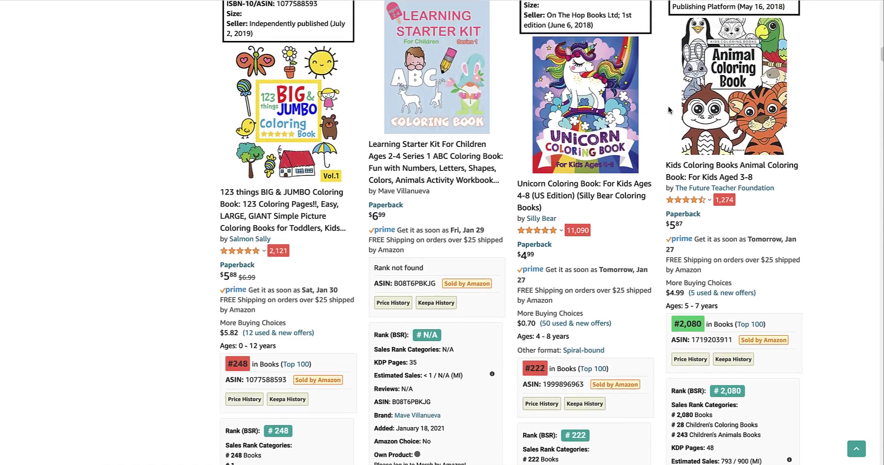
{"action": "scroll", "coordinate": [669, 109], "scroll_direction": "up", "scroll_amount": 2}
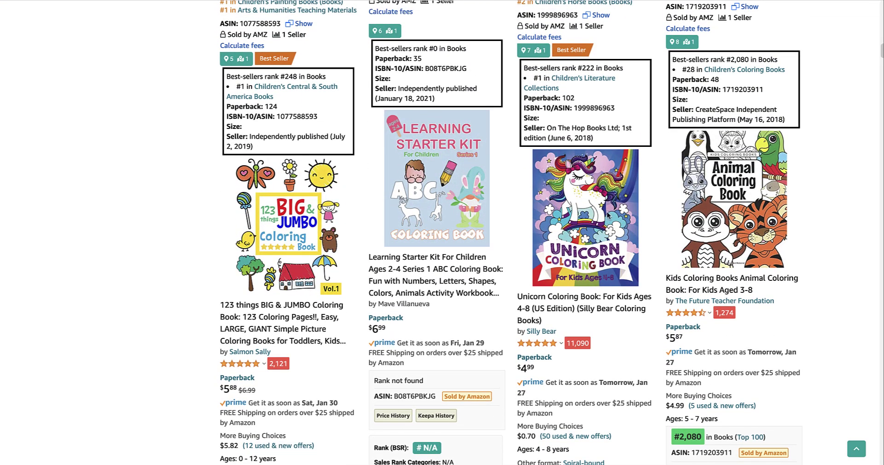
{"action": "scroll", "coordinate": [660, 161], "scroll_direction": "up", "scroll_amount": 10}
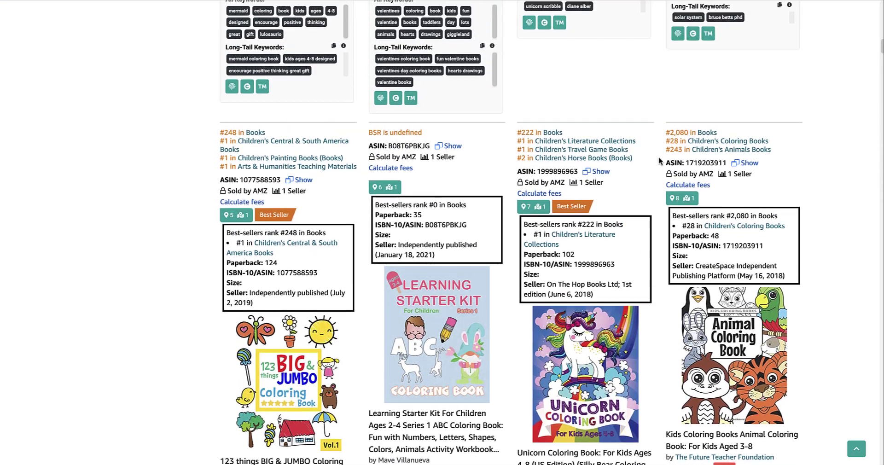
{"action": "scroll", "coordinate": [660, 161], "scroll_direction": "up", "scroll_amount": 6}
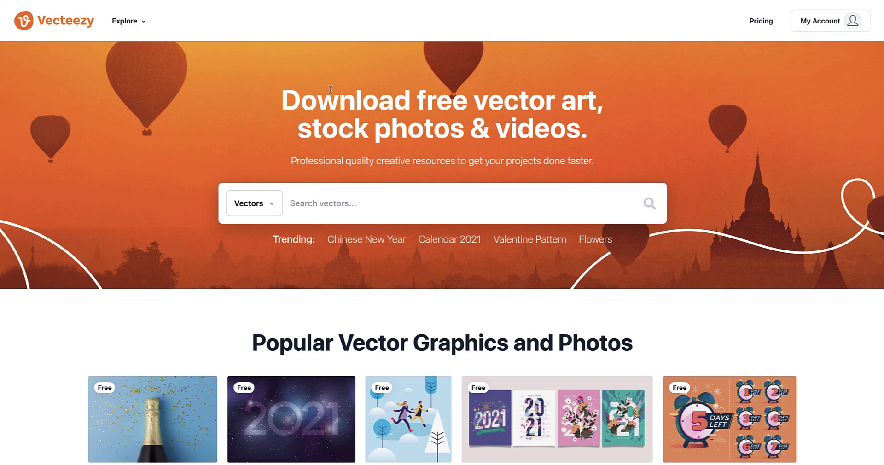
Search Vecteezy's vectors for 'parrot'.
{"action": "scroll", "coordinate": [354, 132], "scroll_direction": "down", "scroll_amount": 5}
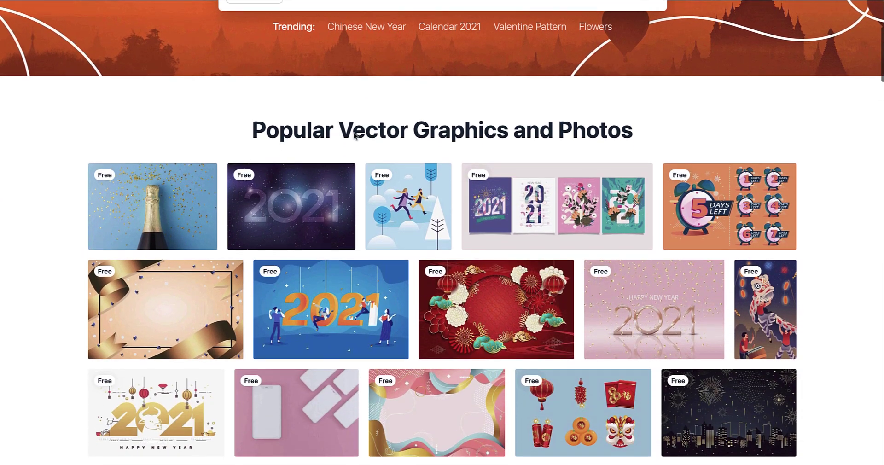
{"action": "scroll", "coordinate": [355, 134], "scroll_direction": "down", "scroll_amount": 1}
{"action": "scroll", "coordinate": [355, 138], "scroll_direction": "up", "scroll_amount": 3}
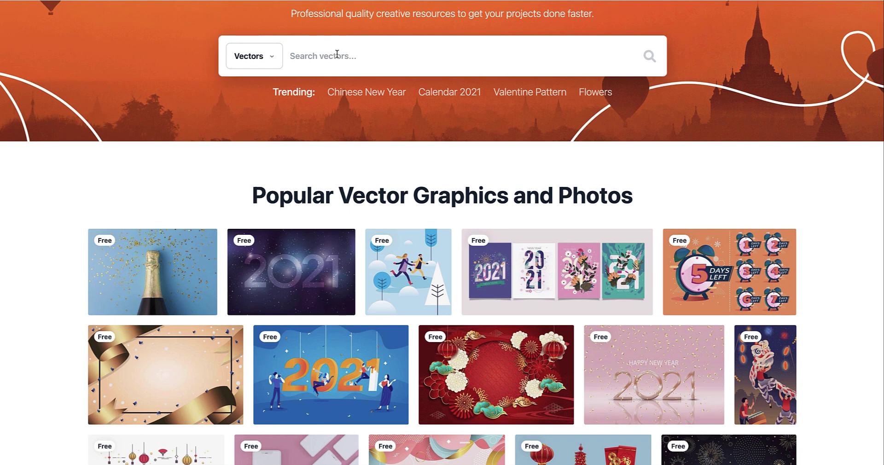
{"action": "type", "text": "parrot"}
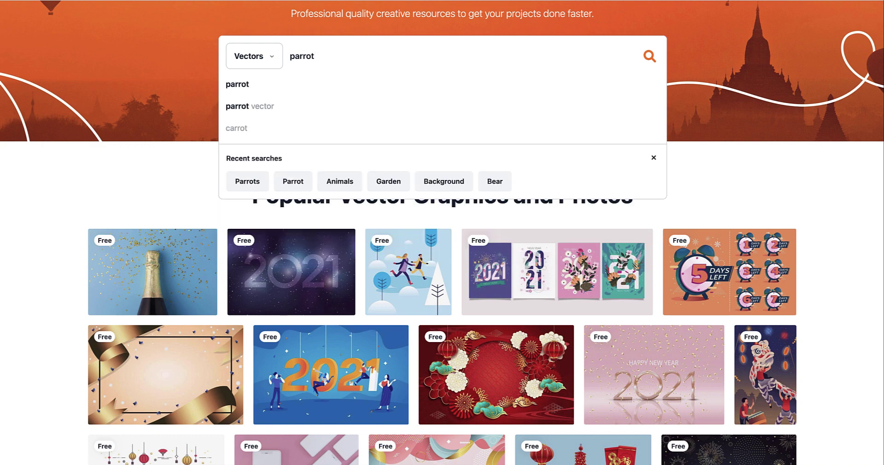
{"action": "key", "text": "Return"}
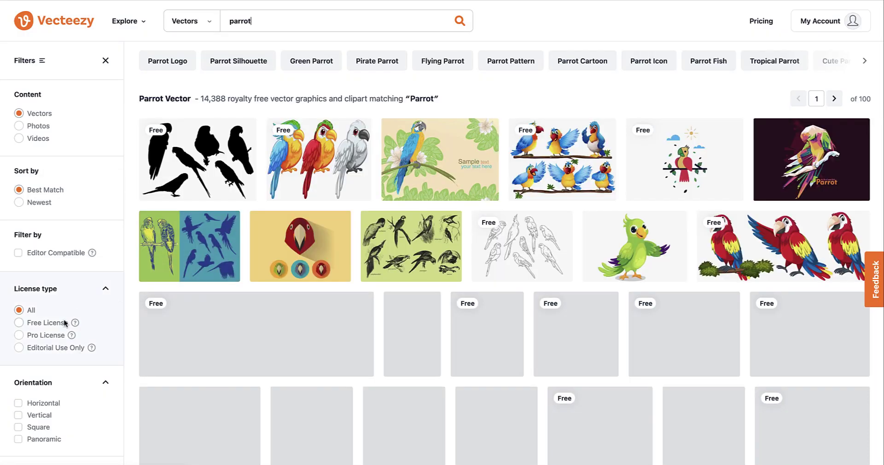
Filter the parrot results to free-licensed vectors and scroll through them.
{"action": "left_click", "coordinate": [19, 322]}
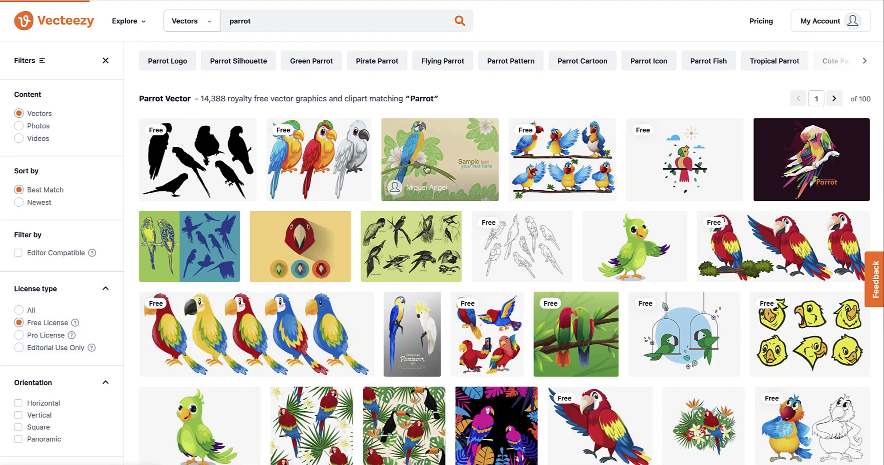
{"action": "scroll", "coordinate": [512, 181], "scroll_direction": "down", "scroll_amount": 4}
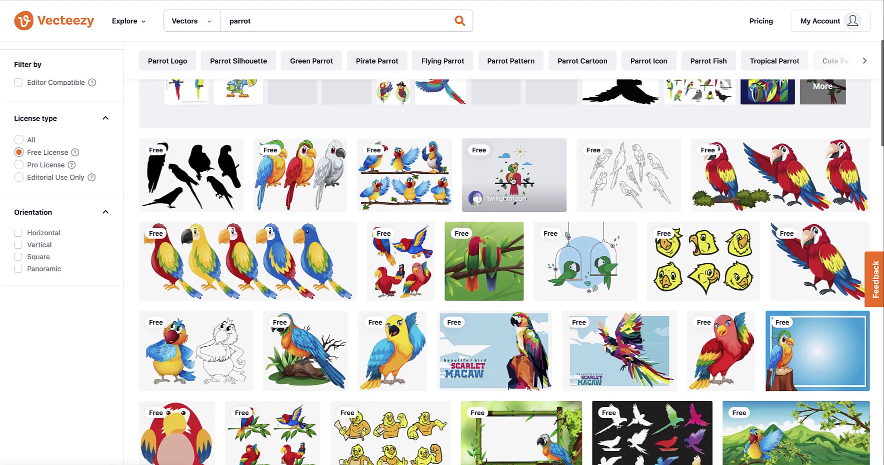
{"action": "scroll", "coordinate": [513, 181], "scroll_direction": "down", "scroll_amount": 1}
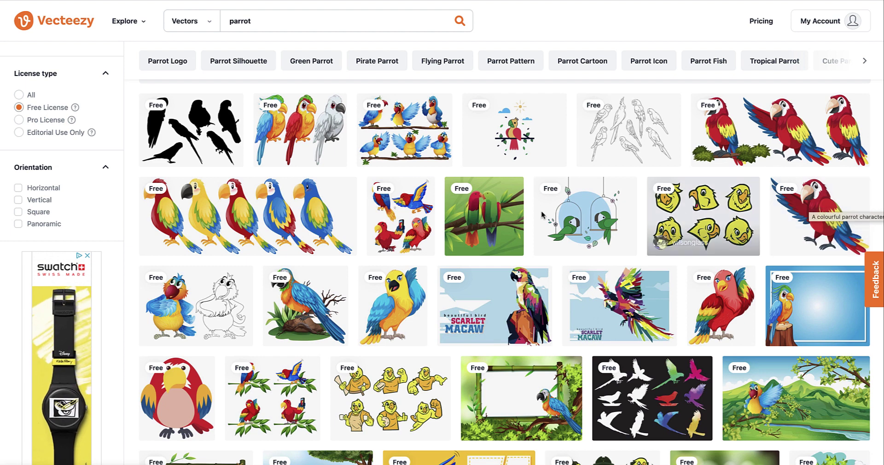
{"action": "scroll", "coordinate": [450, 223], "scroll_direction": "down", "scroll_amount": 1}
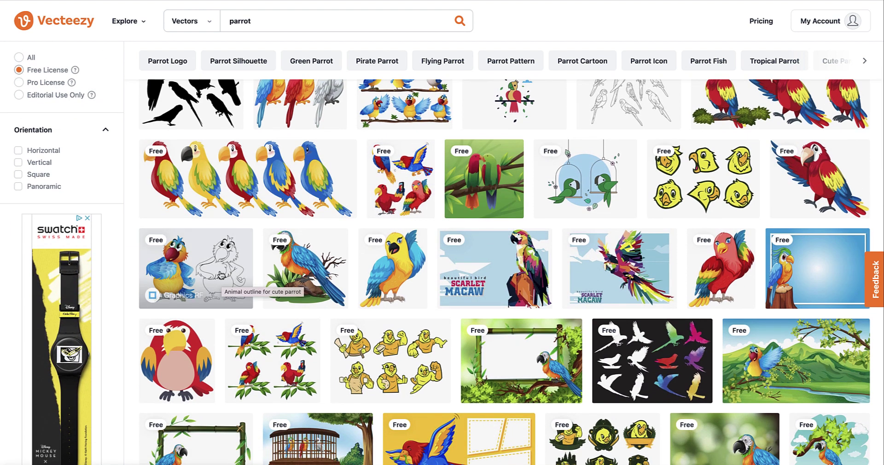
{"action": "scroll", "coordinate": [502, 232], "scroll_direction": "down", "scroll_amount": 5}
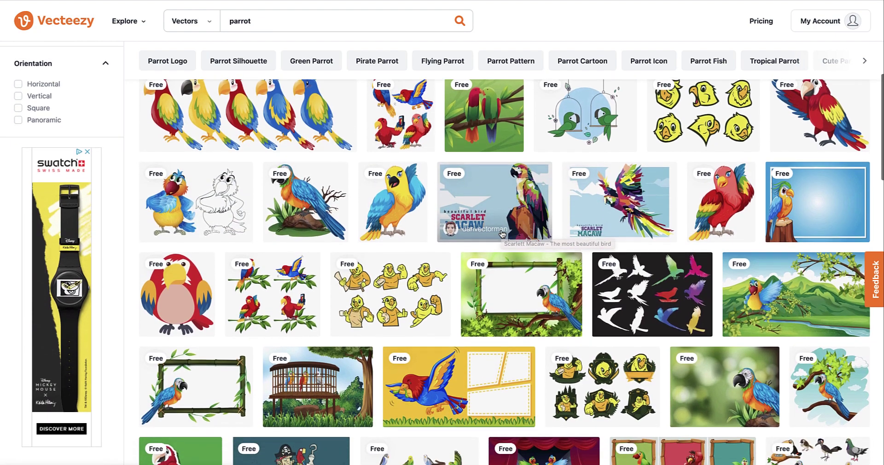
{"action": "scroll", "coordinate": [502, 233], "scroll_direction": "down", "scroll_amount": 1}
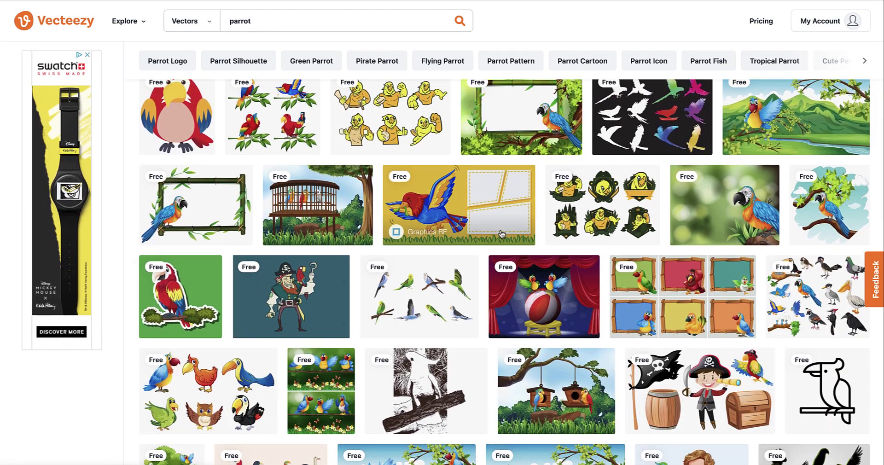
{"action": "scroll", "coordinate": [476, 233], "scroll_direction": "down", "scroll_amount": 3}
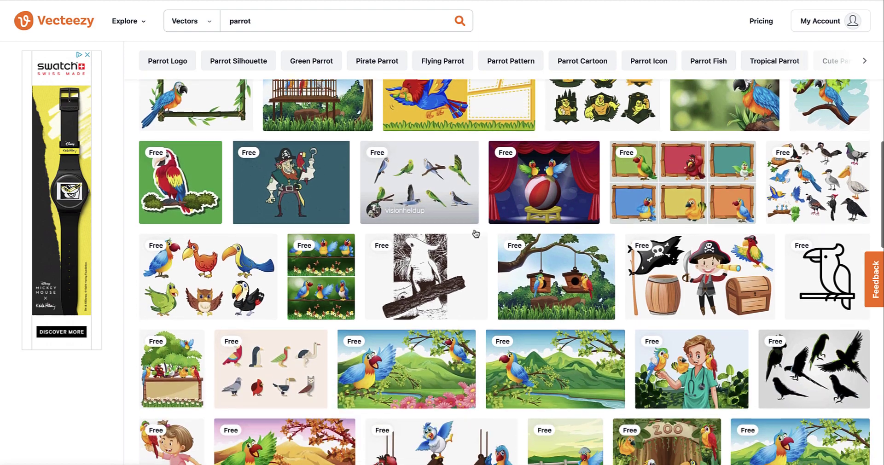
{"action": "scroll", "coordinate": [476, 234], "scroll_direction": "down", "scroll_amount": 7}
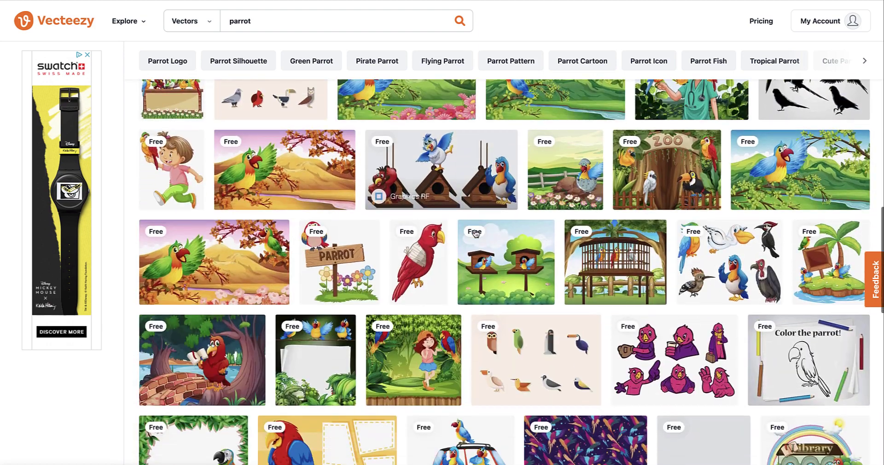
{"action": "scroll", "coordinate": [469, 233], "scroll_direction": "down", "scroll_amount": 1}
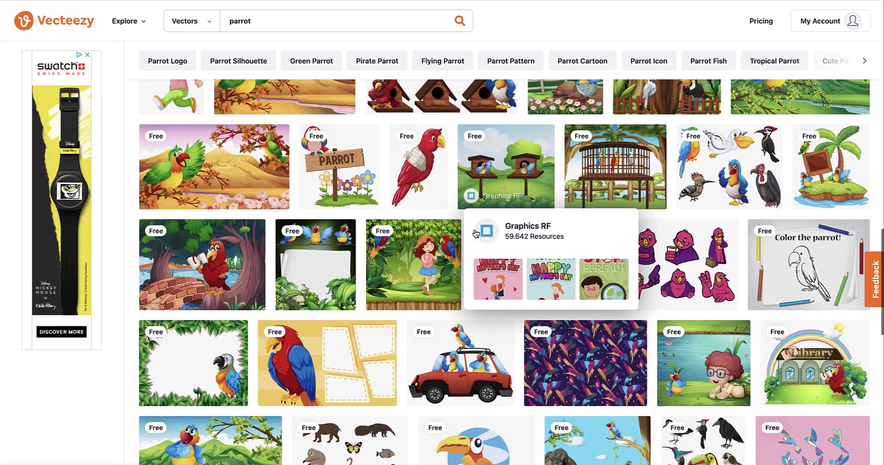
{"action": "scroll", "coordinate": [391, 240], "scroll_direction": "down", "scroll_amount": 4}
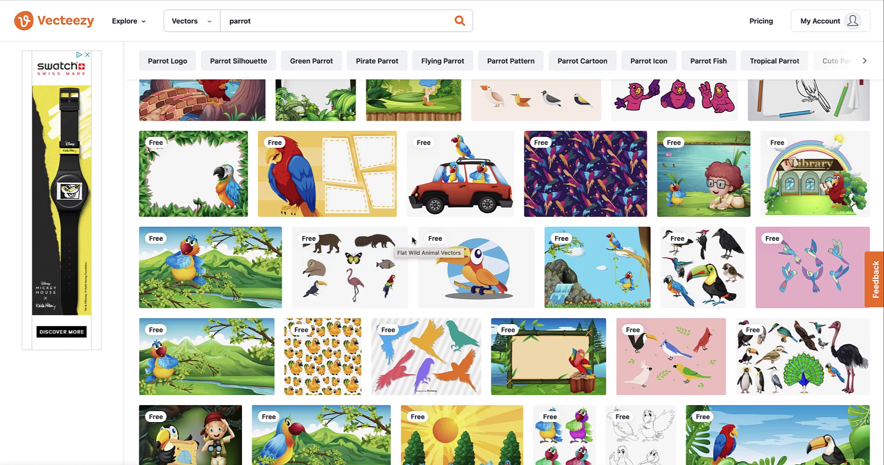
{"action": "scroll", "coordinate": [469, 242], "scroll_direction": "down", "scroll_amount": 1}
{"action": "scroll", "coordinate": [469, 242], "scroll_direction": "down", "scroll_amount": 2}
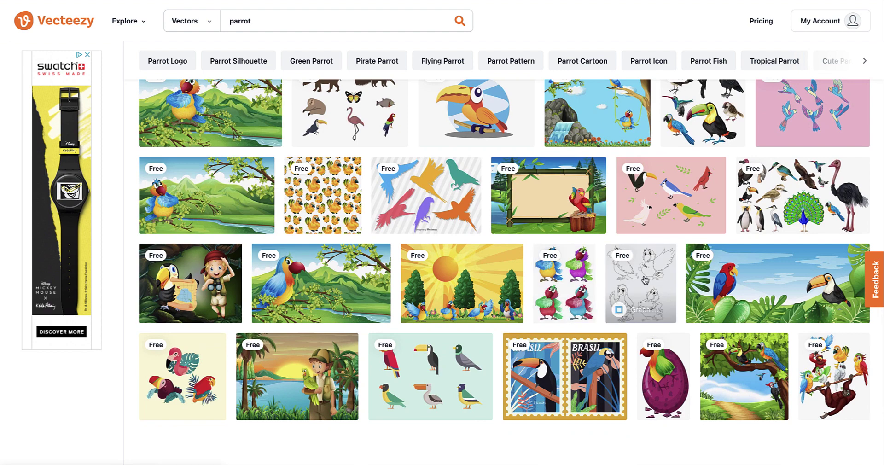
{"action": "scroll", "coordinate": [645, 280], "scroll_direction": "down", "scroll_amount": 3}
{"action": "scroll", "coordinate": [645, 280], "scroll_direction": "up", "scroll_amount": 2}
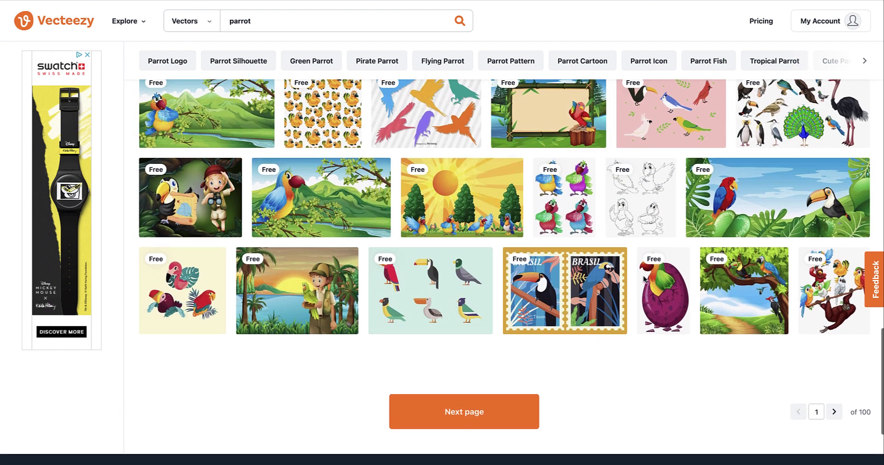
{"action": "scroll", "coordinate": [643, 279], "scroll_direction": "up", "scroll_amount": 5}
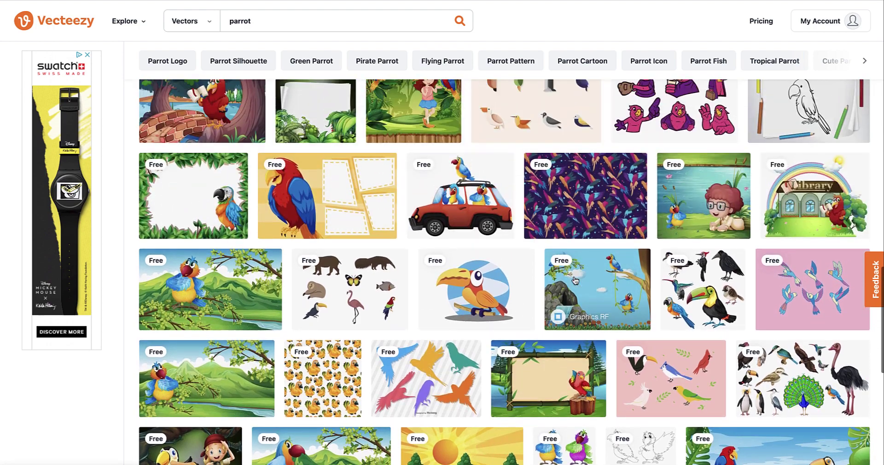
{"action": "scroll", "coordinate": [574, 280], "scroll_direction": "up", "scroll_amount": 3}
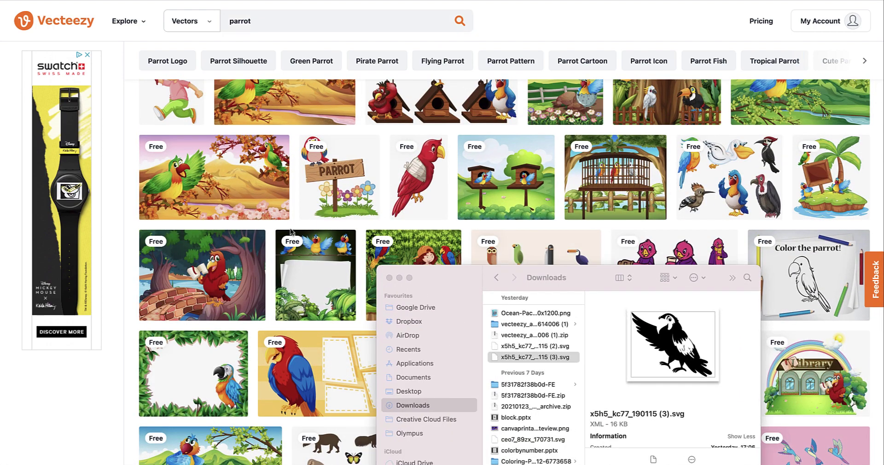
View the vecteezy download folder's .eps and .jpg files, then return to the parrot deck.
{"action": "left_click", "coordinate": [555, 325]}
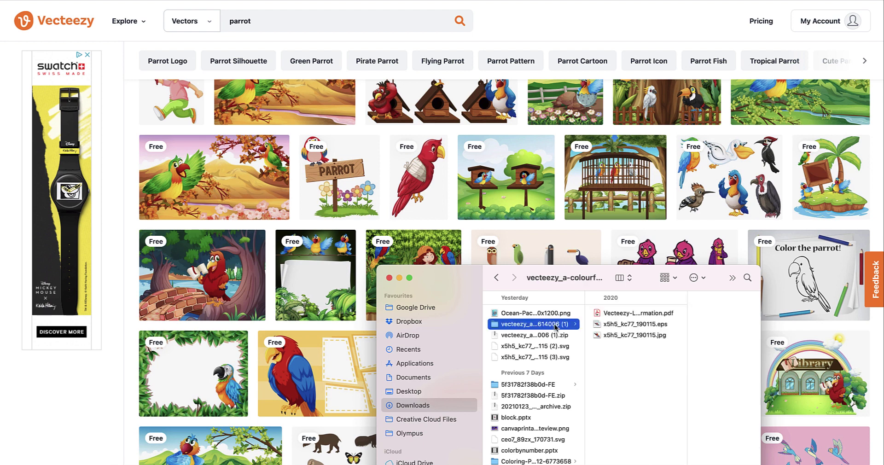
{"action": "left_click_drag", "start_coordinate": [650, 276], "coordinate": [551, 197]}
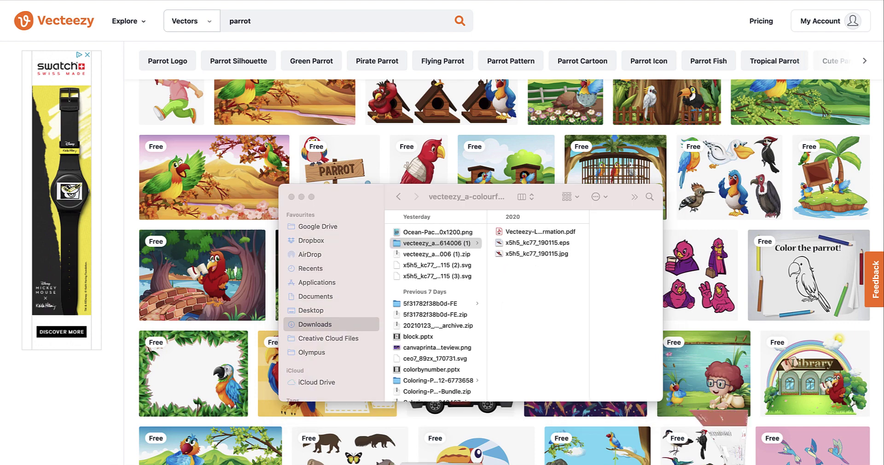
{"action": "key", "text": "super+Tab"}
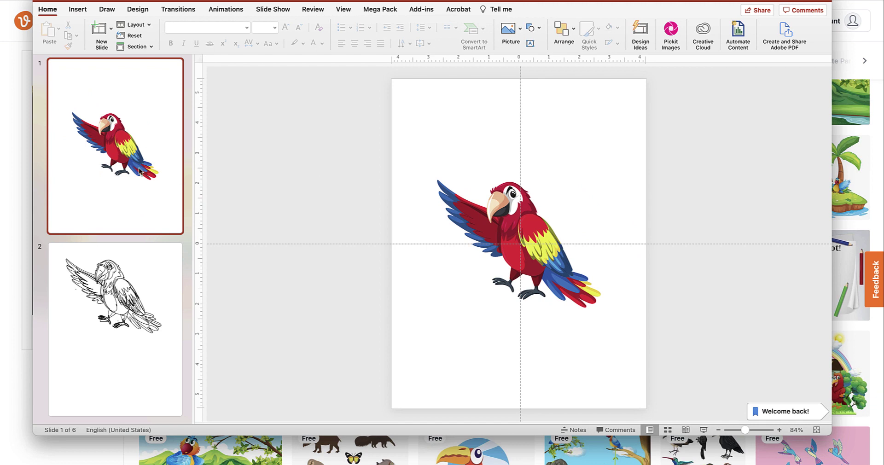
Enlarge the colour parrot on slide 1 and move it up and left.
{"action": "left_click", "coordinate": [520, 220]}
{"action": "left_click_drag", "start_coordinate": [520, 220], "coordinate": [515, 187]}
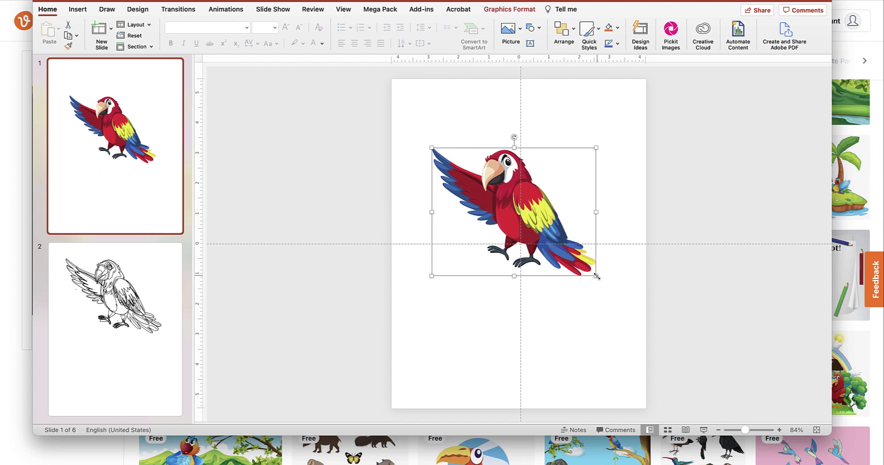
{"action": "left_click_drag", "start_coordinate": [595, 275], "coordinate": [647, 316]}
{"action": "left_click_drag", "start_coordinate": [568, 224], "coordinate": [546, 202]}
Zoom the view to 168% and check slide 2's line-art parrot before returning to slide 1.
{"action": "left_click_drag", "start_coordinate": [746, 431], "coordinate": [751, 431]}
{"action": "left_click", "coordinate": [108, 283]}
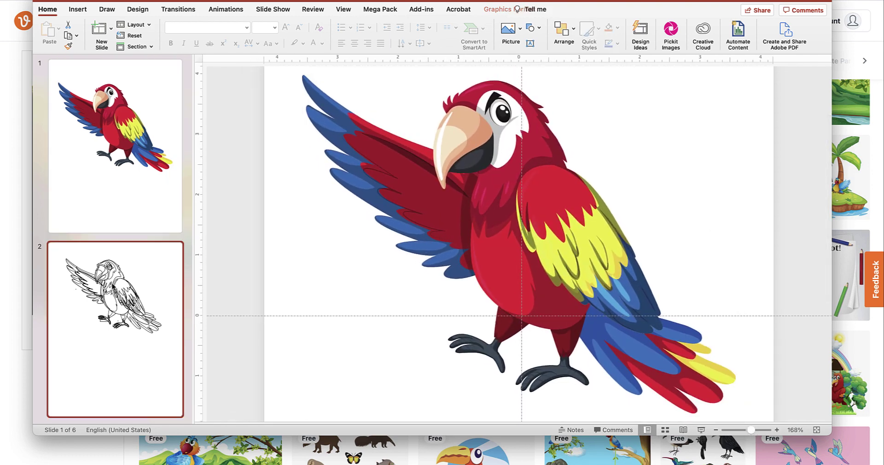
{"action": "scroll", "coordinate": [459, 193], "scroll_direction": "up", "scroll_amount": 1}
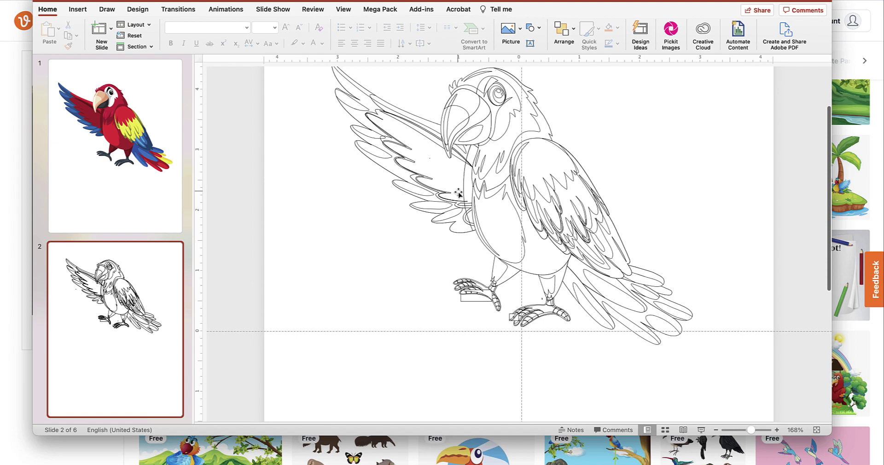
{"action": "left_click", "coordinate": [136, 133]}
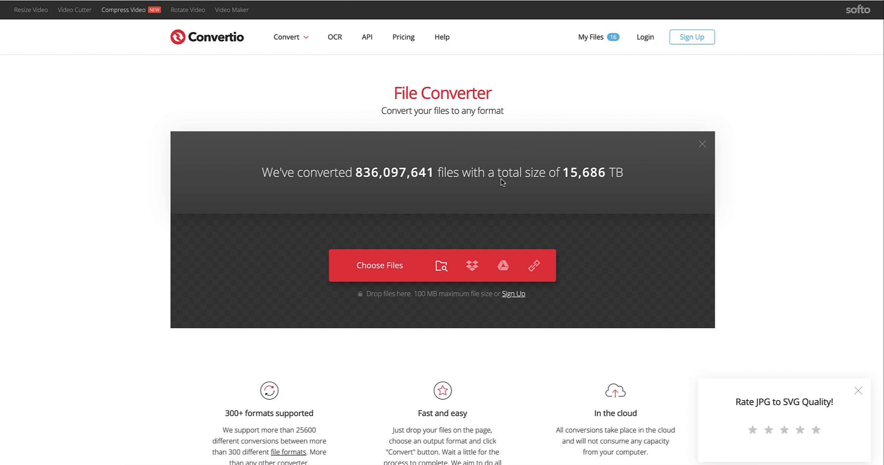
Upload x5h5_kc77_190115.eps from the vecteezy folder to Convertio.
{"action": "left_click", "coordinate": [390, 266]}
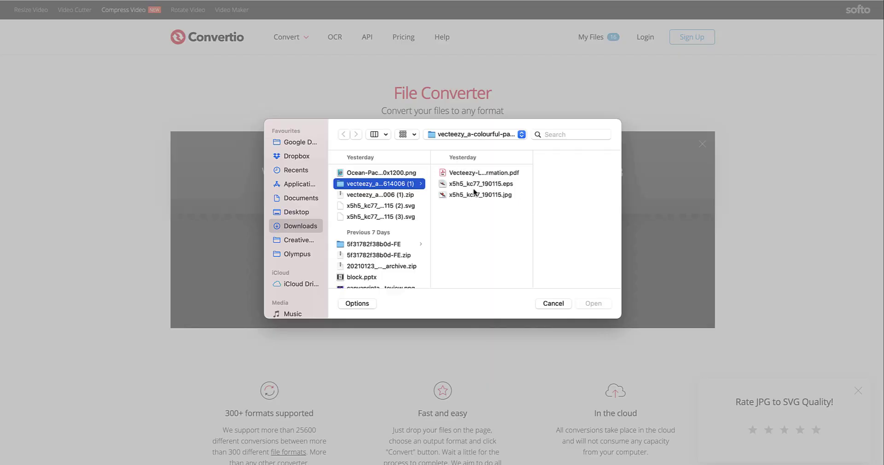
{"action": "left_click", "coordinate": [481, 183]}
{"action": "left_click", "coordinate": [593, 303]}
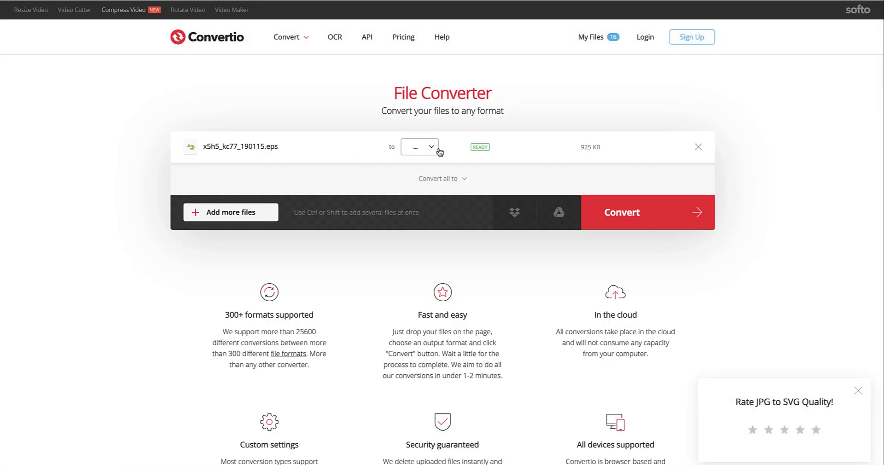
Bring up the image choices in Convertio's output format list.
{"action": "left_click", "coordinate": [432, 150]}
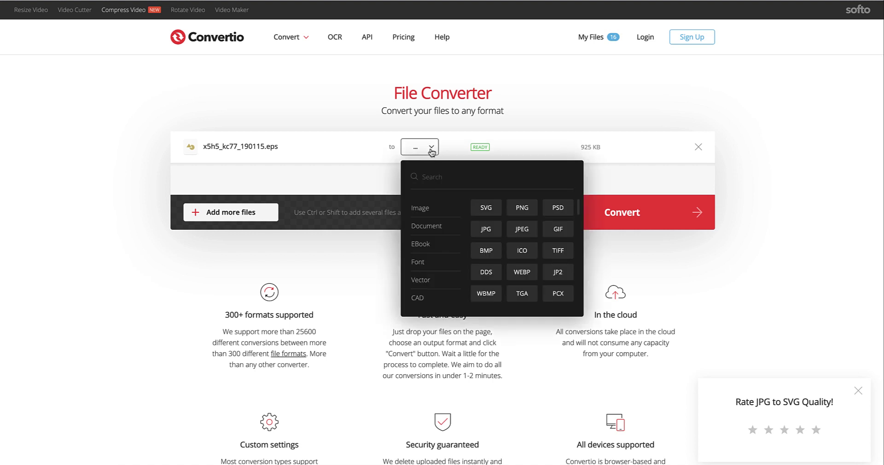
{"action": "mouse_move", "coordinate": [429, 289]}
{"action": "left_click", "coordinate": [120, 464]}
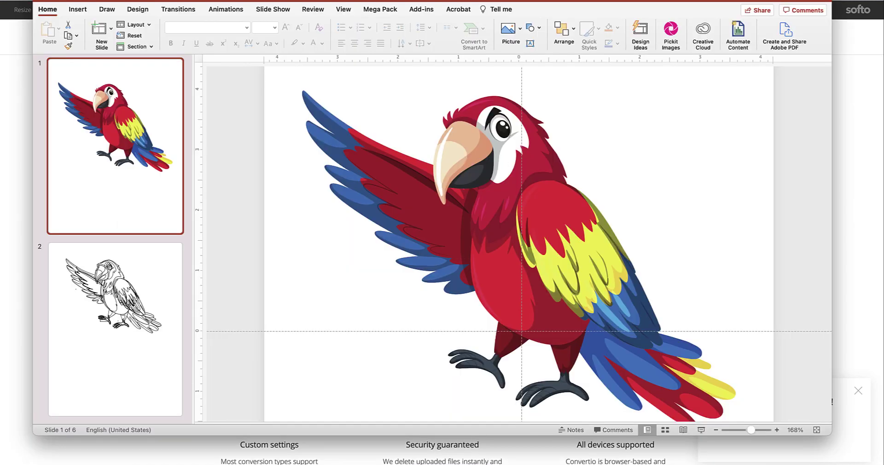
Start a new blank presentation, then quit block.pptx.
{"action": "left_click", "coordinate": [74, 0]}
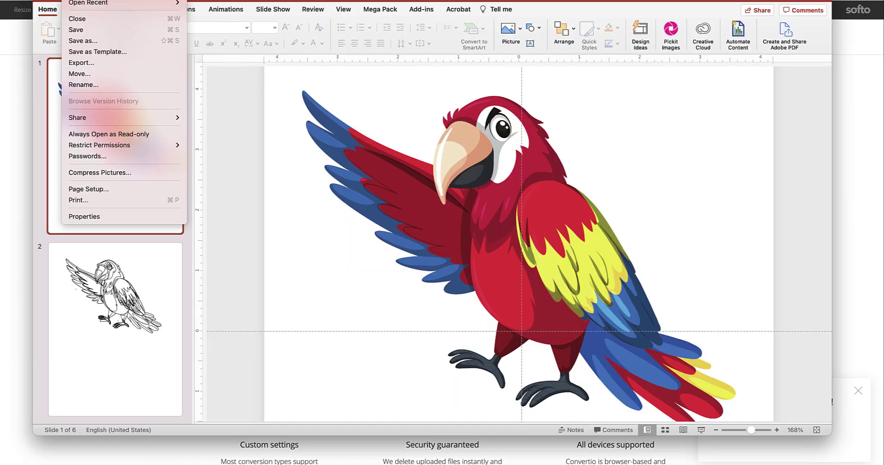
{"action": "mouse_move", "coordinate": [98, 2]}
{"action": "key", "text": "super+n"}
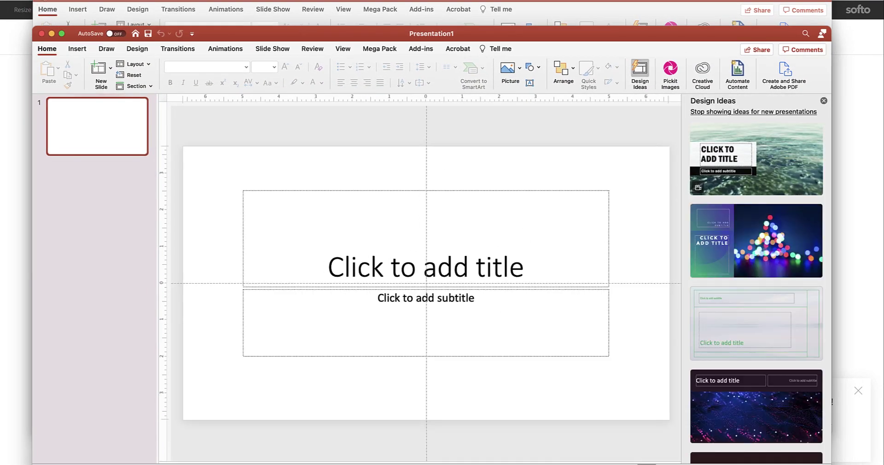
{"action": "key", "text": "super+q"}
Save changes to the deck and read the first row of coloring books' product details.
{"action": "left_click", "coordinate": [464, 227]}
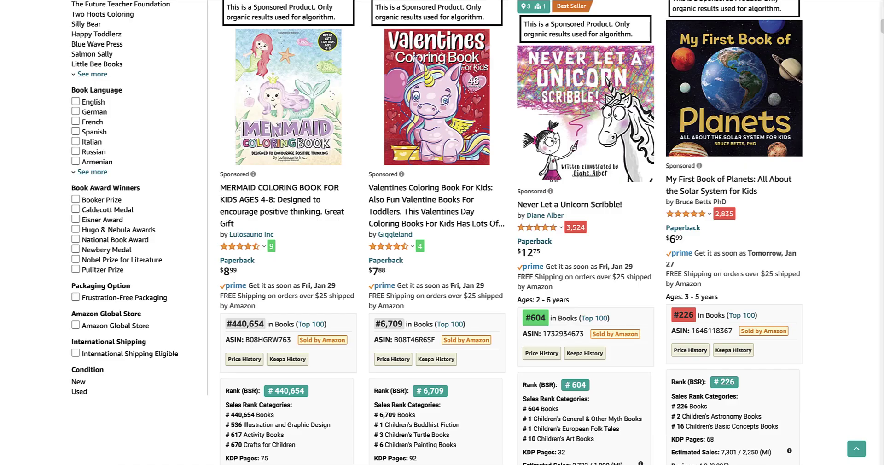
{"action": "mouse_move", "coordinate": [297, 114]}
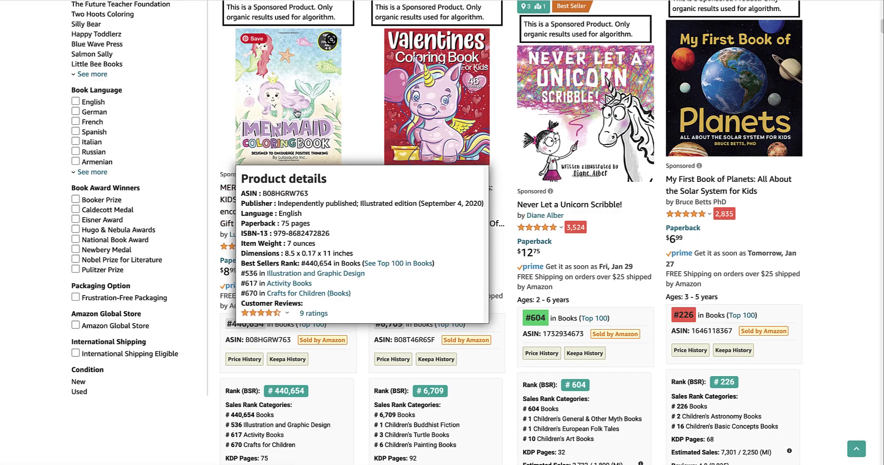
{"action": "mouse_move", "coordinate": [452, 120]}
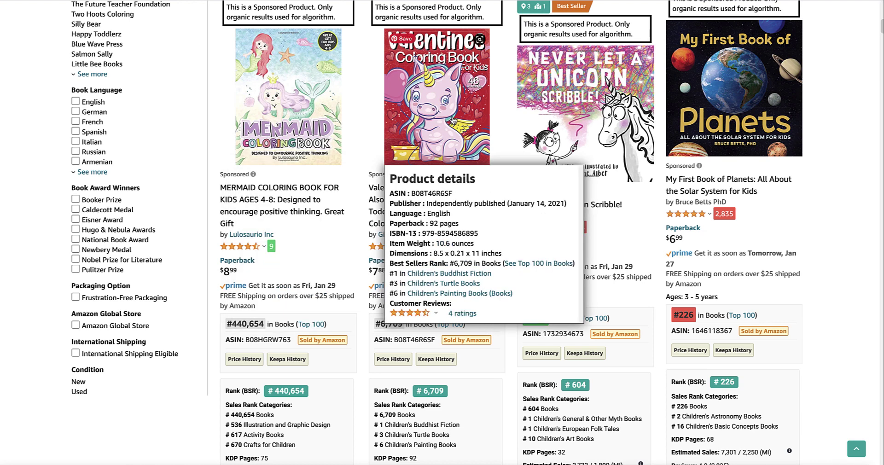
{"action": "mouse_move", "coordinate": [586, 116]}
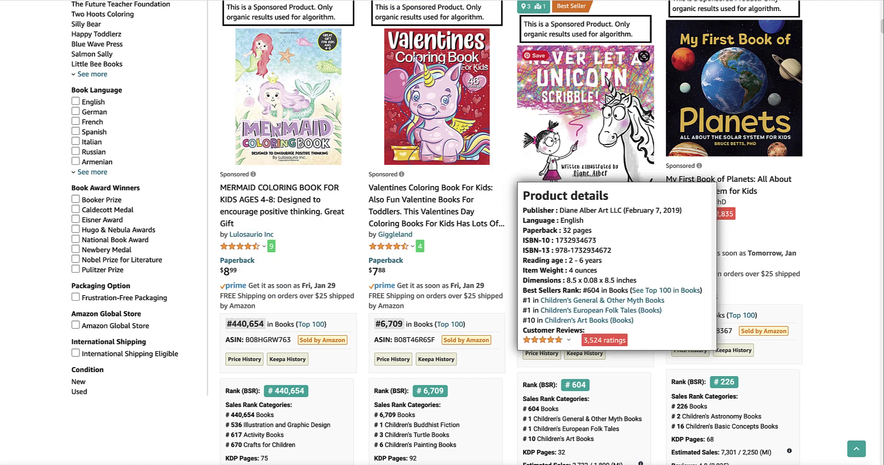
{"action": "mouse_move", "coordinate": [693, 91]}
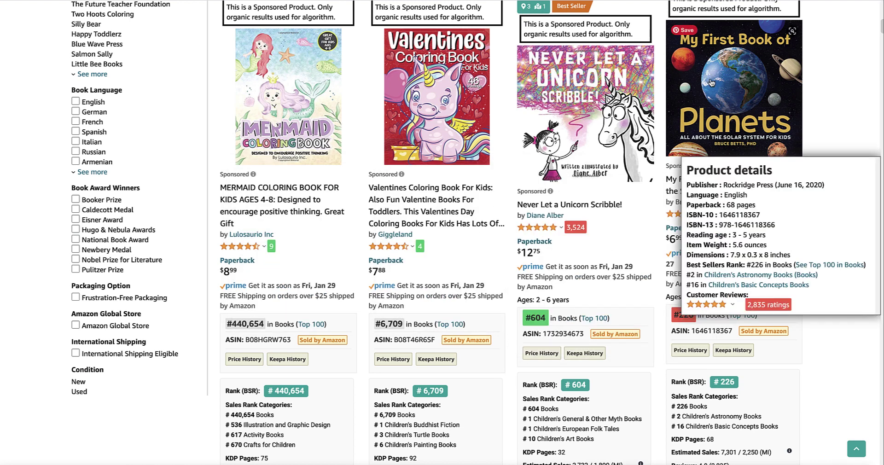
Check further coloring books' 8.5 x 11 inch sizes and page counts.
{"action": "scroll", "coordinate": [730, 83], "scroll_direction": "down", "scroll_amount": 3}
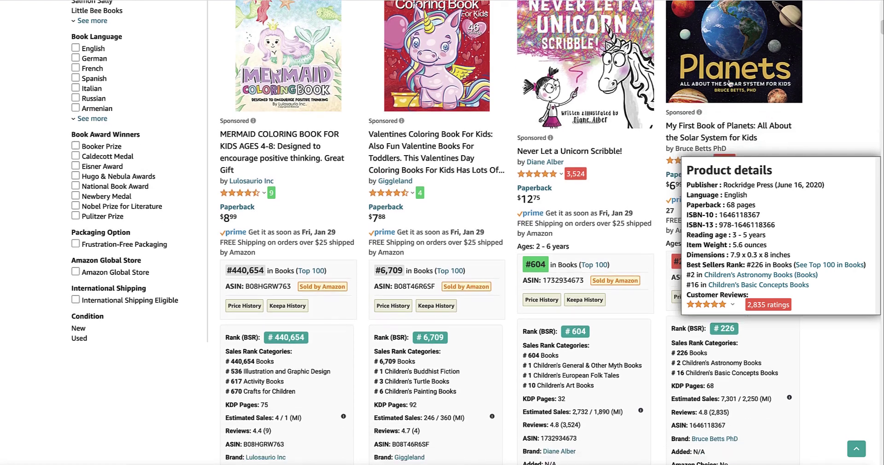
{"action": "scroll", "coordinate": [729, 83], "scroll_direction": "down", "scroll_amount": 10}
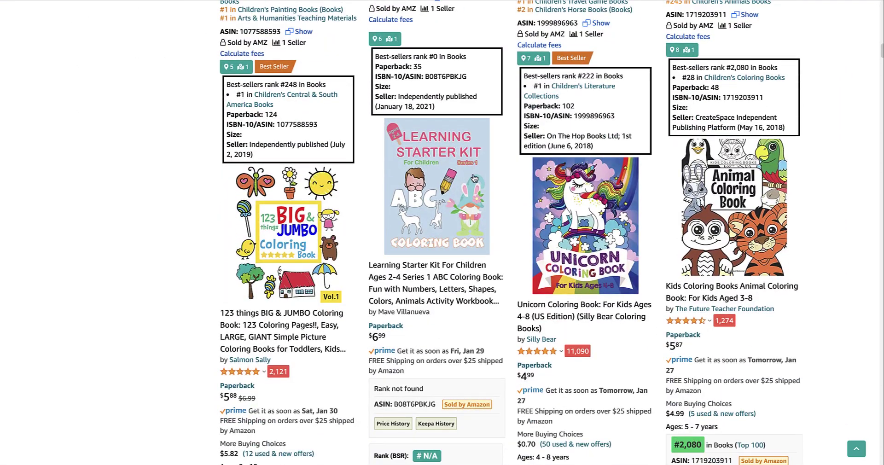
{"action": "mouse_move", "coordinate": [425, 193]}
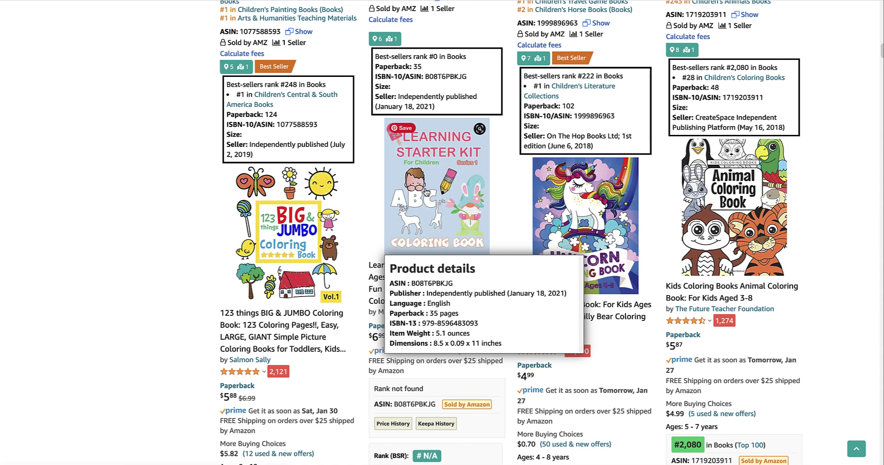
{"action": "mouse_move", "coordinate": [302, 216]}
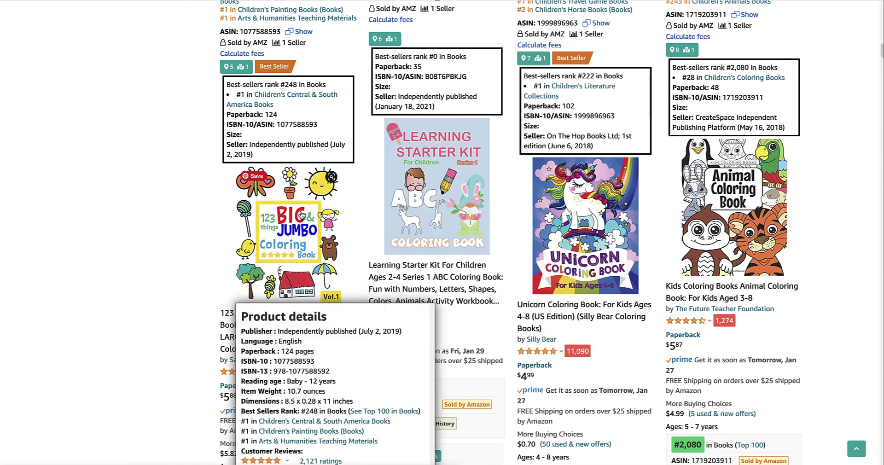
{"action": "mouse_move", "coordinate": [585, 225]}
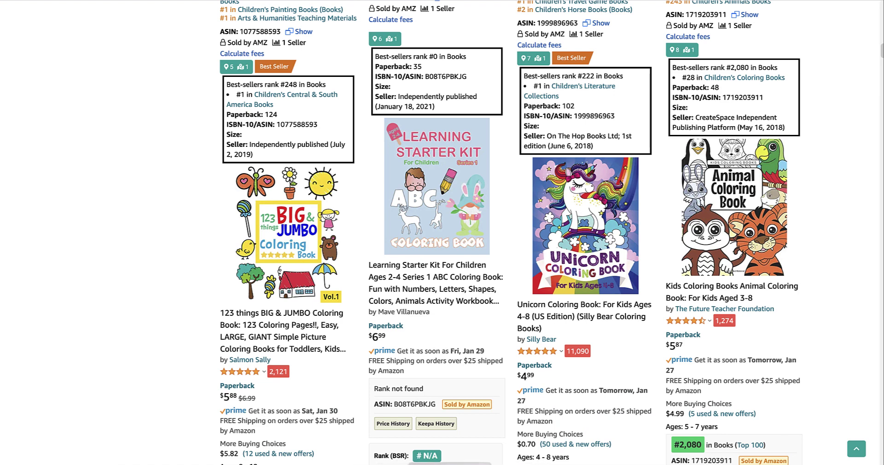
{"action": "key", "text": "super+Tab"}
Delete the title placeholders and set the slide size to 8.5 x 11 in, scaling up.
{"action": "left_click_drag", "start_coordinate": [234, 179], "coordinate": [610, 386]}
{"action": "key", "text": "Delete"}
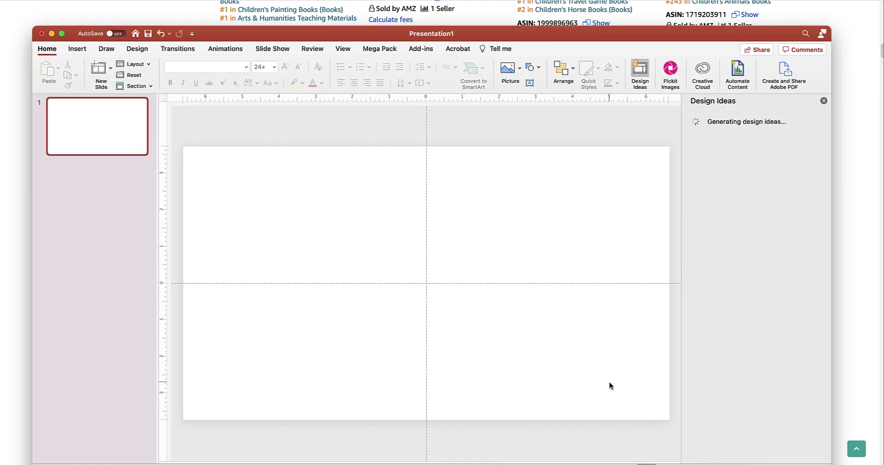
{"action": "left_click", "coordinate": [138, 48]}
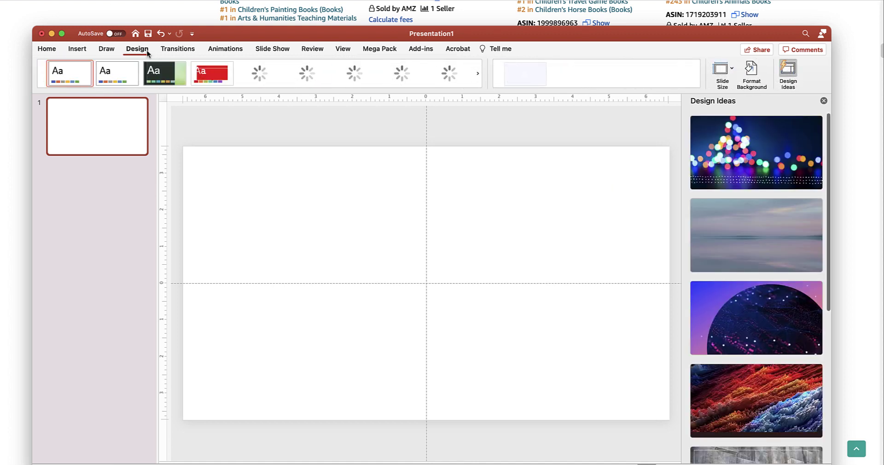
{"action": "left_click", "coordinate": [733, 69]}
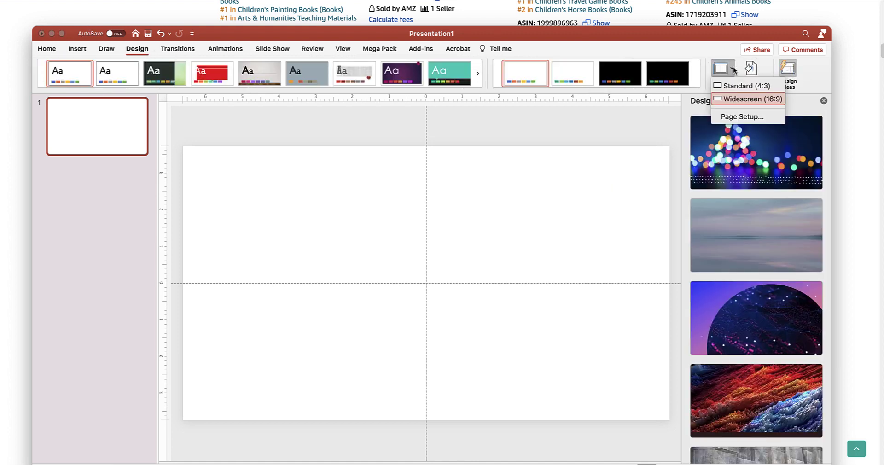
{"action": "left_click", "coordinate": [747, 117]}
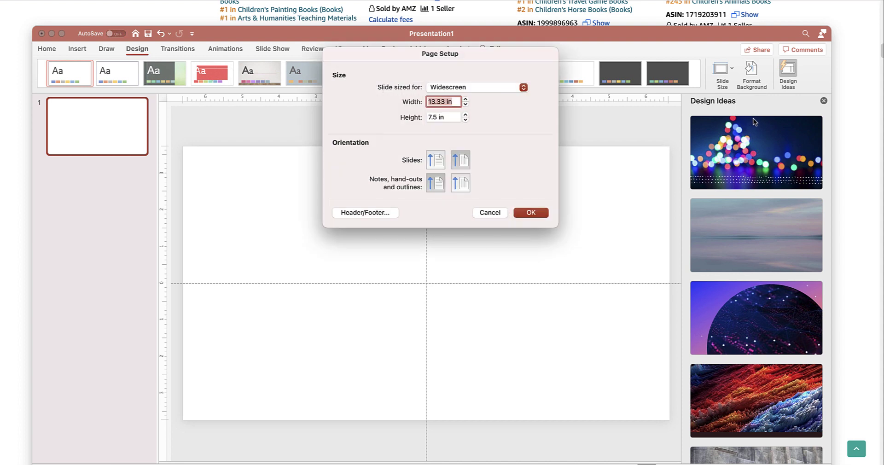
{"action": "left_click_drag", "start_coordinate": [443, 101], "coordinate": [406, 102]}
{"action": "type", "text": "8."}
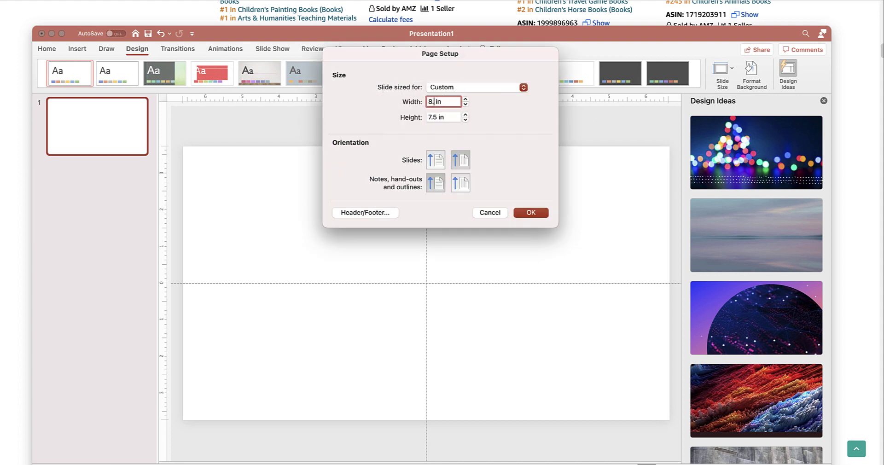
{"action": "key", "text": "Tab"}
{"action": "type", "text": "11"}
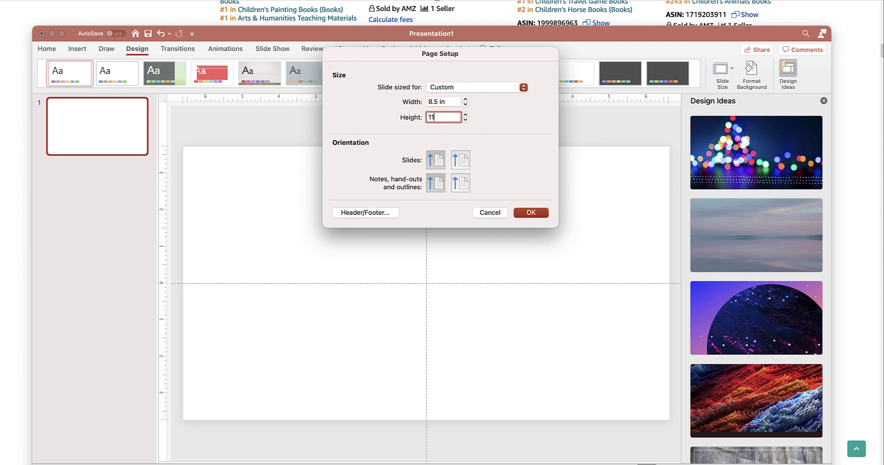
{"action": "left_click", "coordinate": [537, 212]}
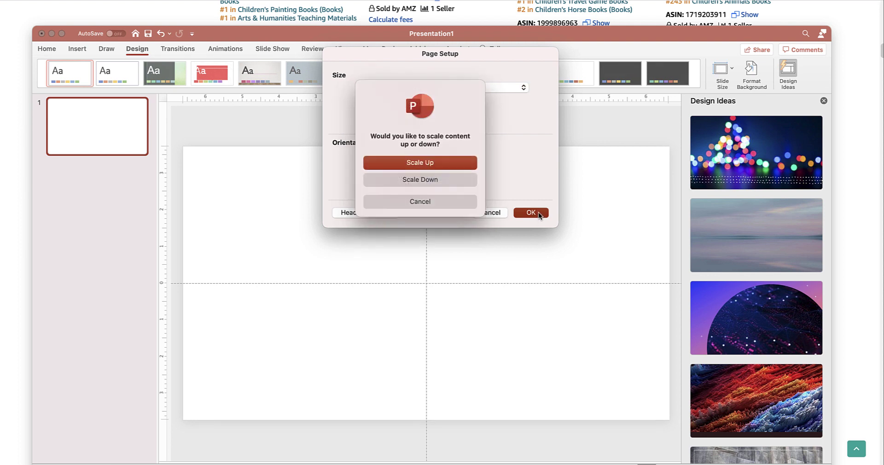
{"action": "left_click", "coordinate": [455, 165]}
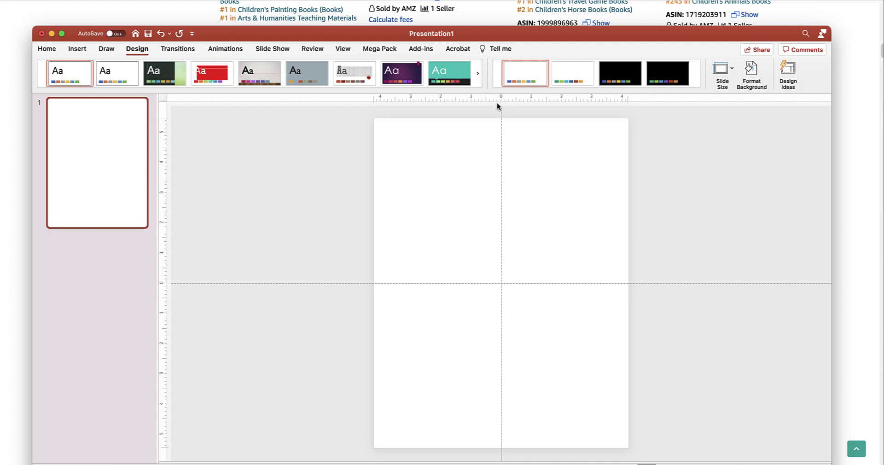
Insert the colour parrot SVG picture from file onto the slide.
{"action": "left_click", "coordinate": [76, 50]}
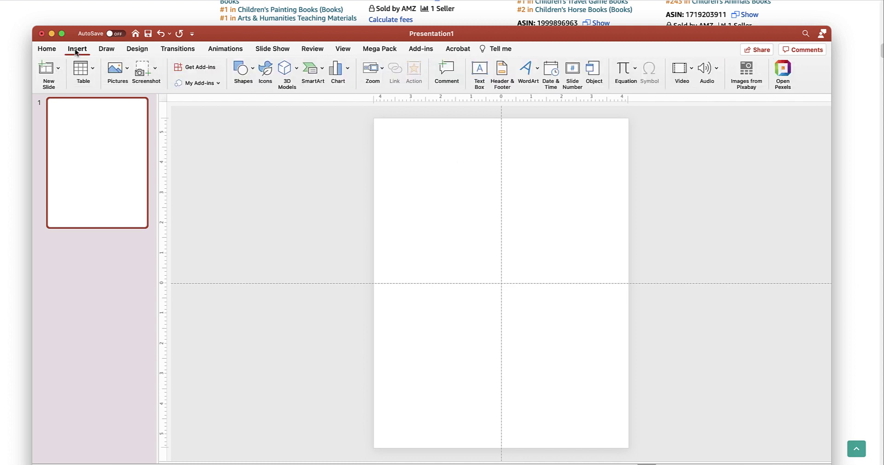
{"action": "left_click", "coordinate": [127, 69]}
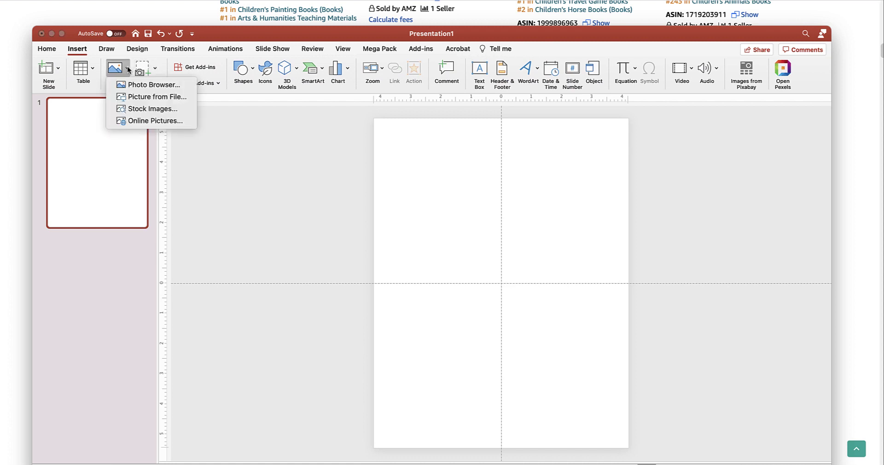
{"action": "left_click", "coordinate": [149, 98]}
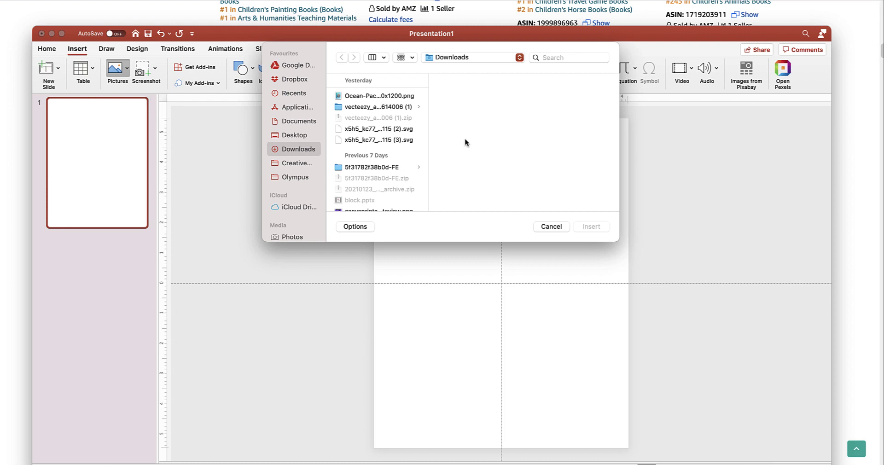
{"action": "left_click", "coordinate": [405, 132]}
{"action": "left_click", "coordinate": [601, 229]}
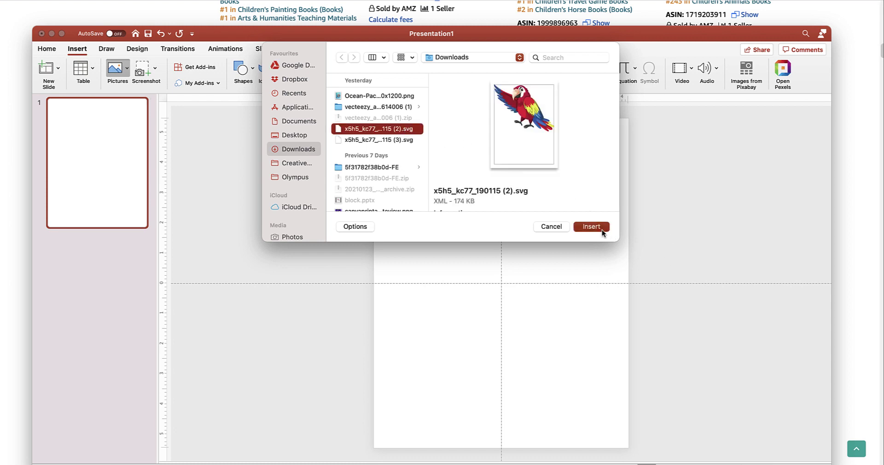
Stretch the parrot across the page width in the upper middle and duplicate the slide.
{"action": "left_click_drag", "start_coordinate": [419, 220], "coordinate": [333, 152]}
{"action": "left_click_drag", "start_coordinate": [450, 245], "coordinate": [490, 252]}
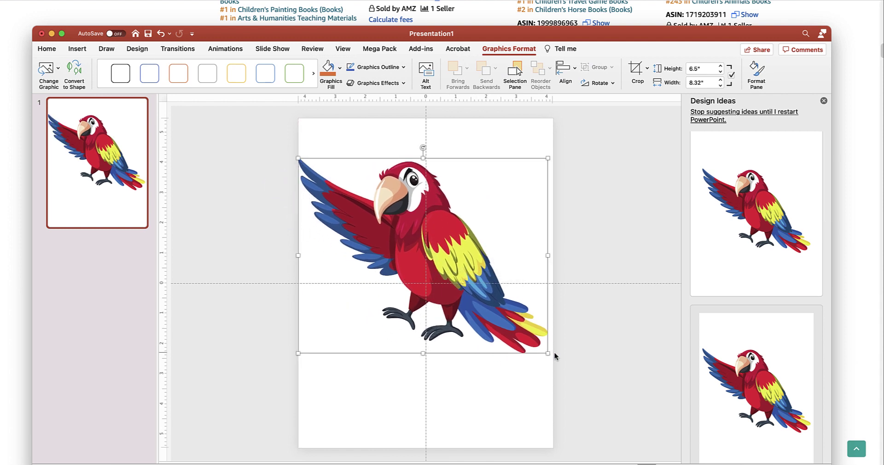
{"action": "left_click_drag", "start_coordinate": [546, 354], "coordinate": [550, 358]}
{"action": "left_click_drag", "start_coordinate": [446, 278], "coordinate": [446, 275]}
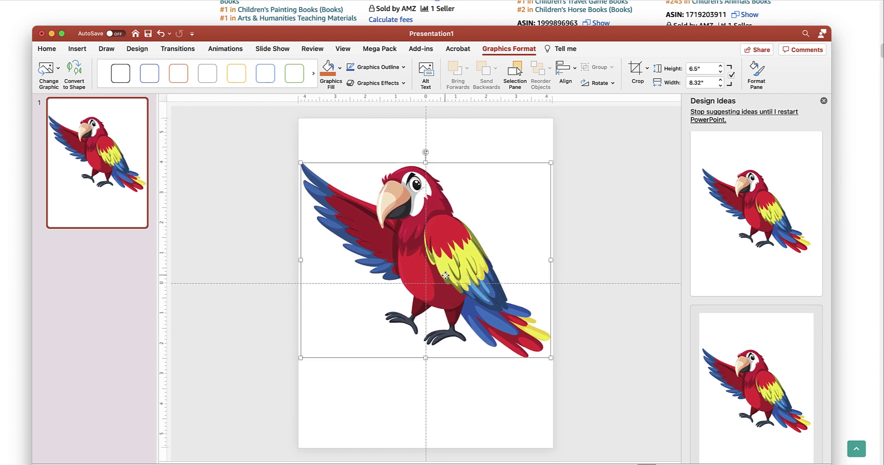
{"action": "left_click", "coordinate": [129, 205]}
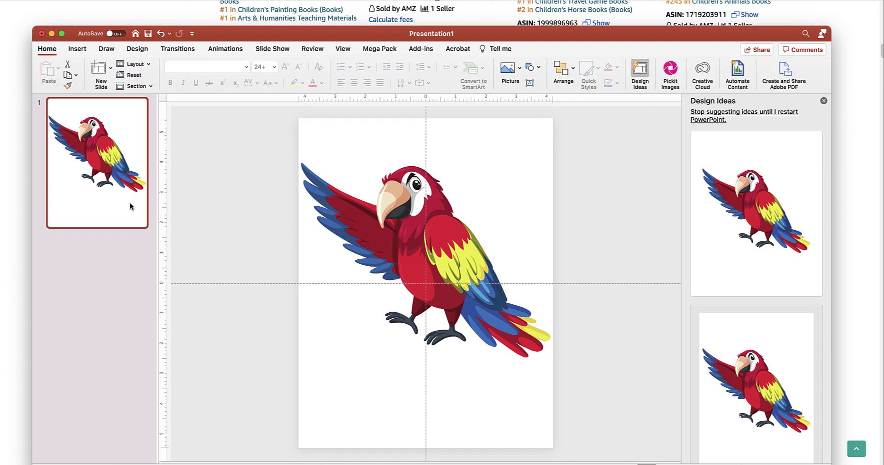
{"action": "key", "text": "super+d"}
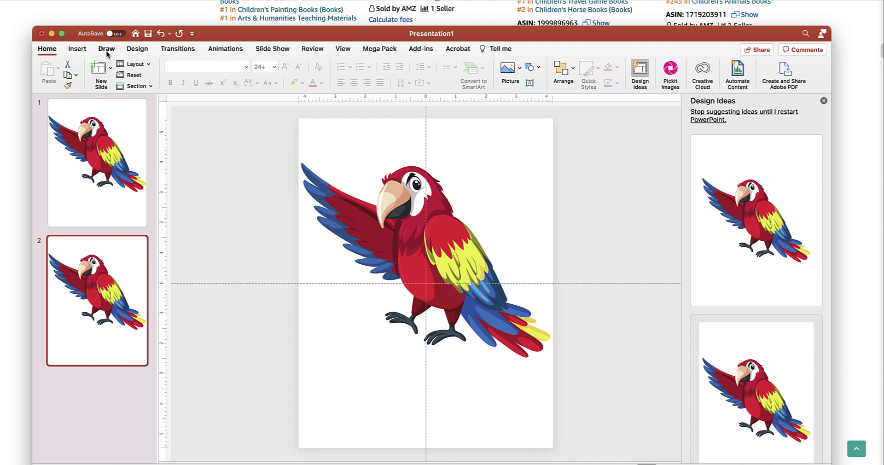
Label slide 2 with a top-right text box reading 'EPD SVG'.
{"action": "left_click", "coordinate": [73, 50]}
{"action": "left_click", "coordinate": [479, 70]}
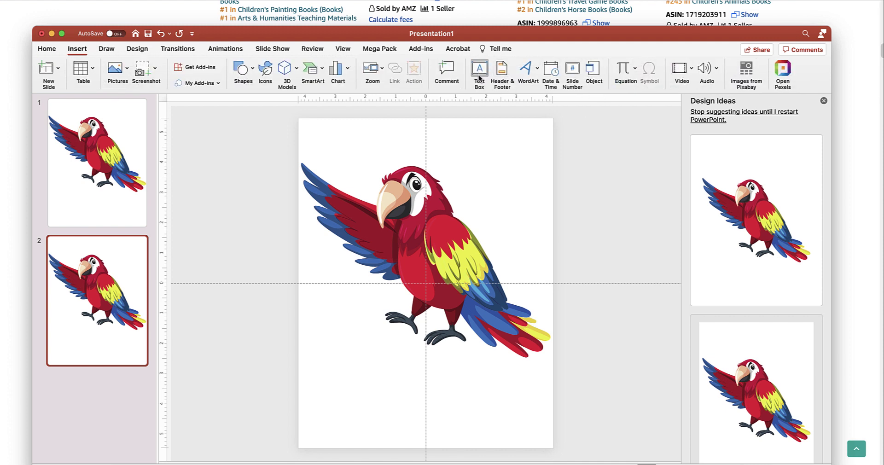
{"action": "left_click_drag", "start_coordinate": [460, 129], "coordinate": [534, 149]}
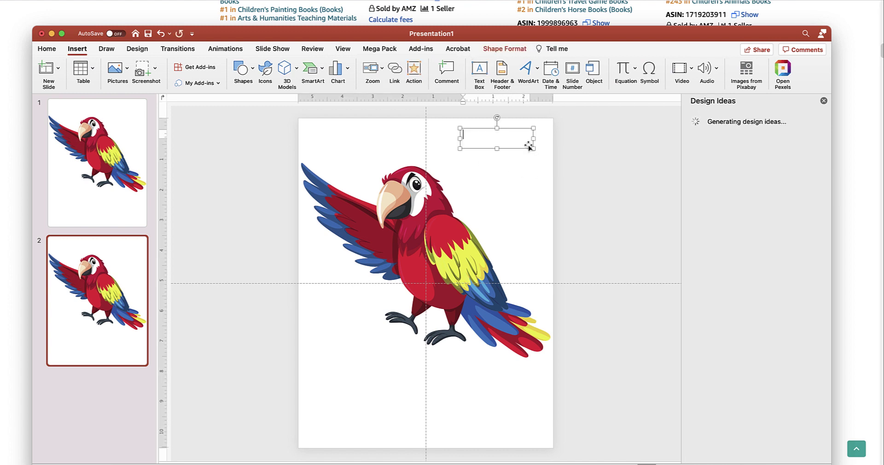
{"action": "type", "text": "EPD"}
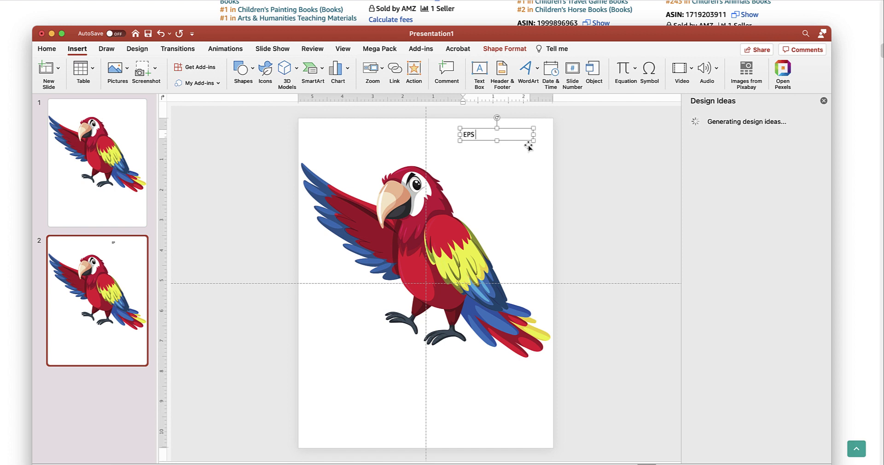
{"action": "type", "text": " SVG"}
{"action": "left_click", "coordinate": [526, 172]}
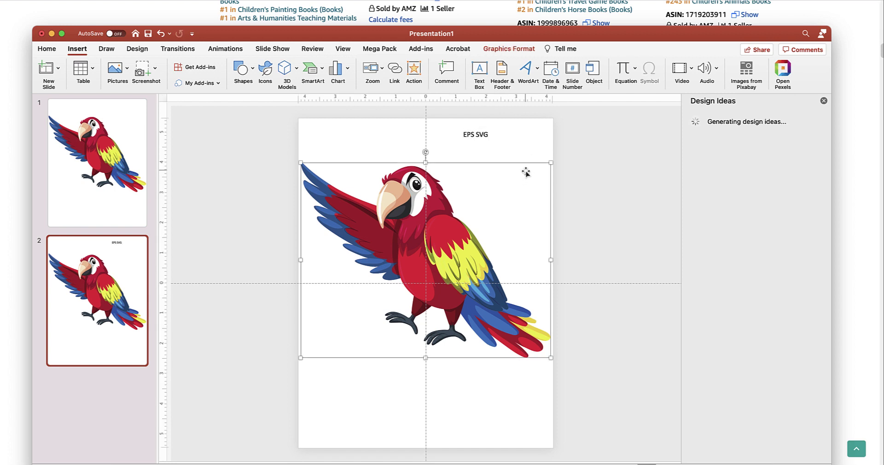
{"action": "left_click", "coordinate": [114, 314]}
Add a blank third slide holding the black parrot silhouette SVG.
{"action": "left_click", "coordinate": [58, 68]}
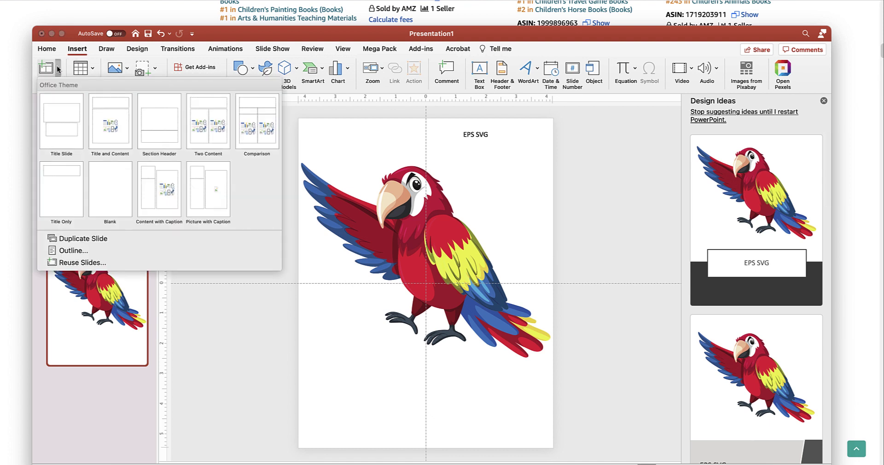
{"action": "left_click", "coordinate": [109, 198]}
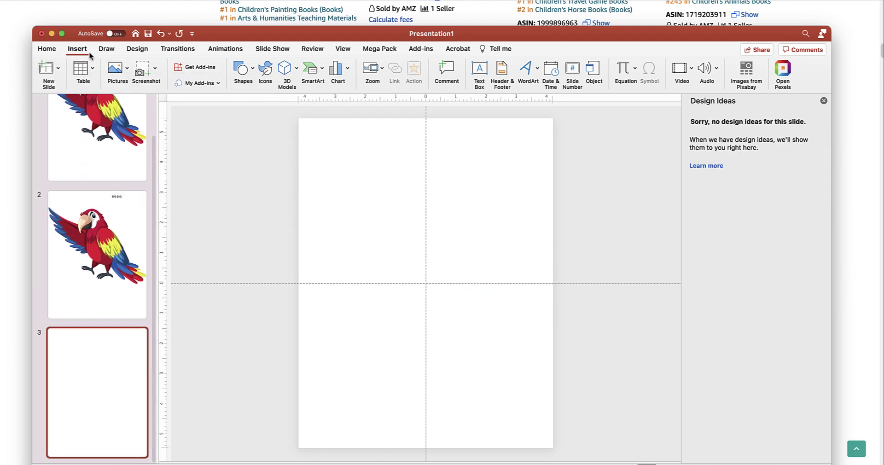
{"action": "left_click", "coordinate": [125, 70]}
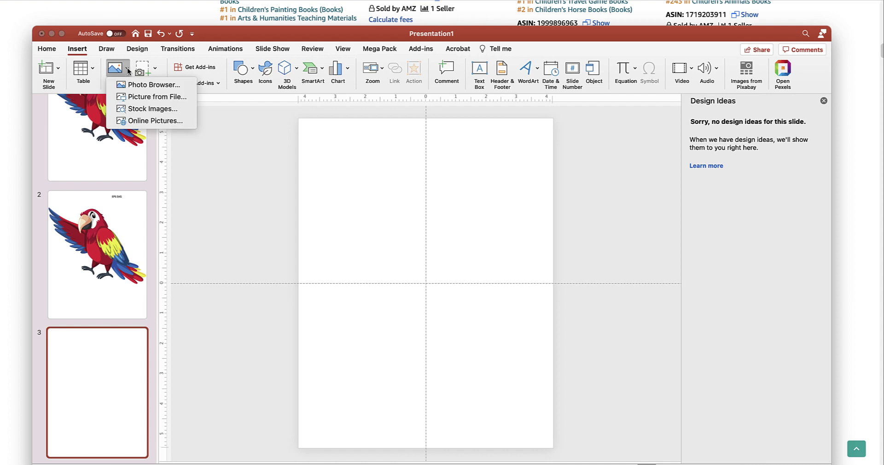
{"action": "left_click", "coordinate": [149, 98]}
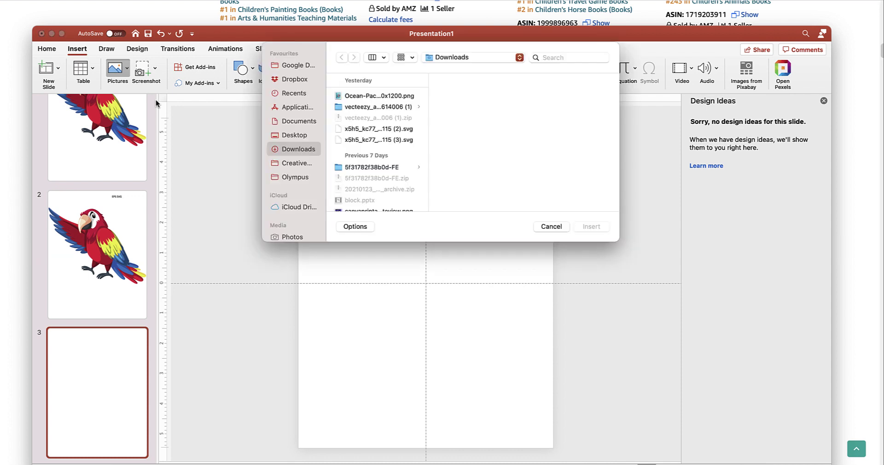
{"action": "left_click", "coordinate": [393, 140]}
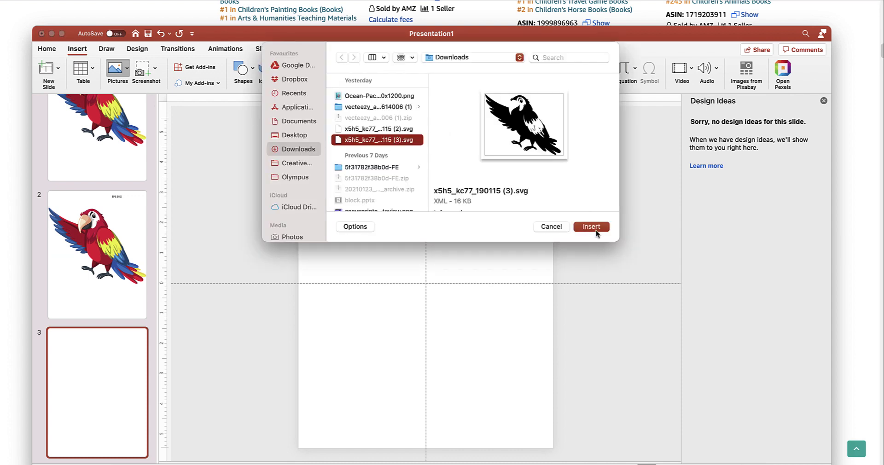
{"action": "left_click", "coordinate": [594, 229]}
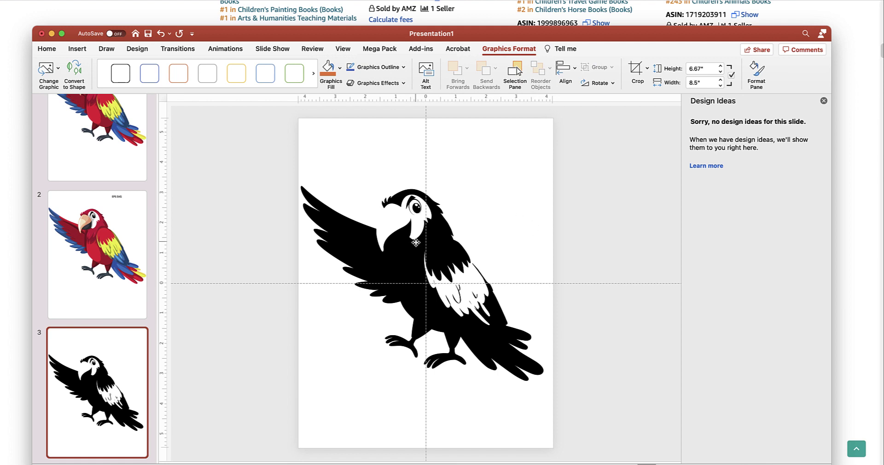
Nudge the silhouette slightly upward and duplicate slide 3.
{"action": "left_click_drag", "start_coordinate": [415, 242], "coordinate": [418, 238]}
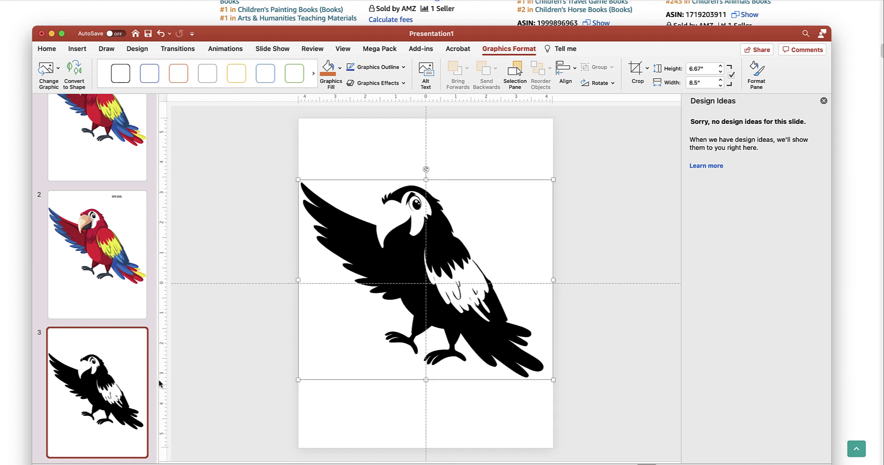
{"action": "left_click", "coordinate": [123, 374]}
{"action": "key", "text": "super+d"}
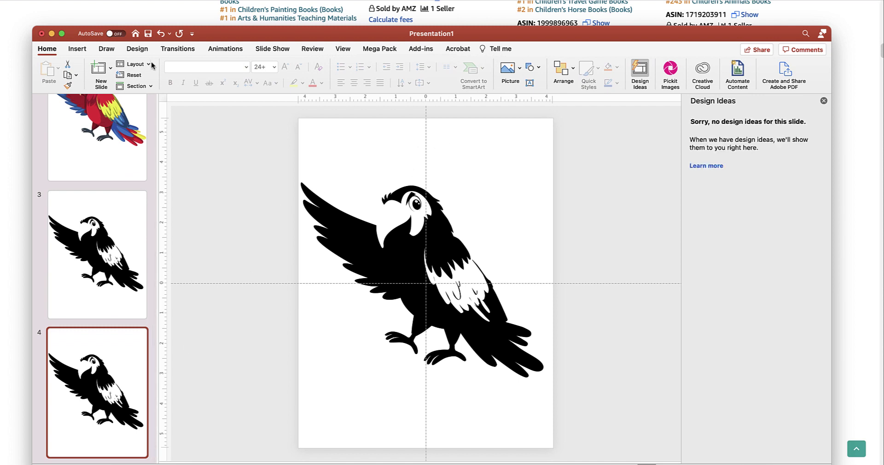
Copy slide 2's EPS SVG label onto slide 4 and change EPS to JP so it reads JPG SVG.
{"action": "scroll", "coordinate": [120, 167], "scroll_direction": "up", "scroll_amount": 3}
{"action": "left_click", "coordinate": [121, 167]}
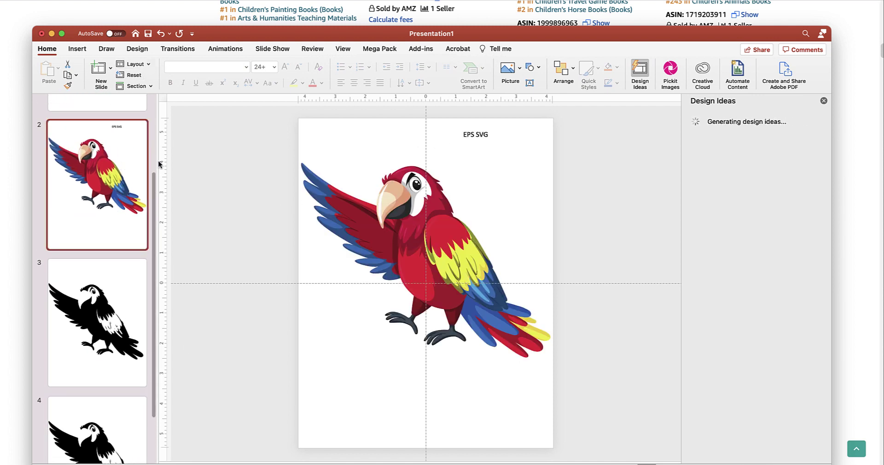
{"action": "left_click", "coordinate": [493, 132]}
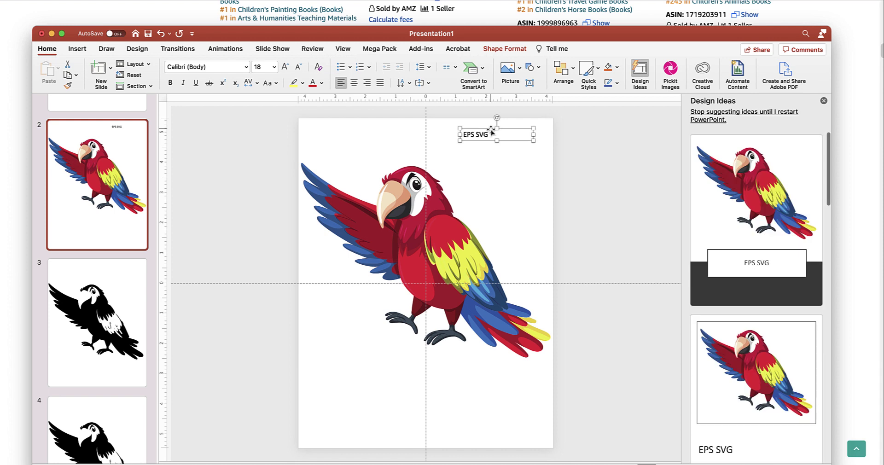
{"action": "key", "text": "Escape"}
{"action": "key", "text": "Down"}
{"action": "key", "text": "Down"}
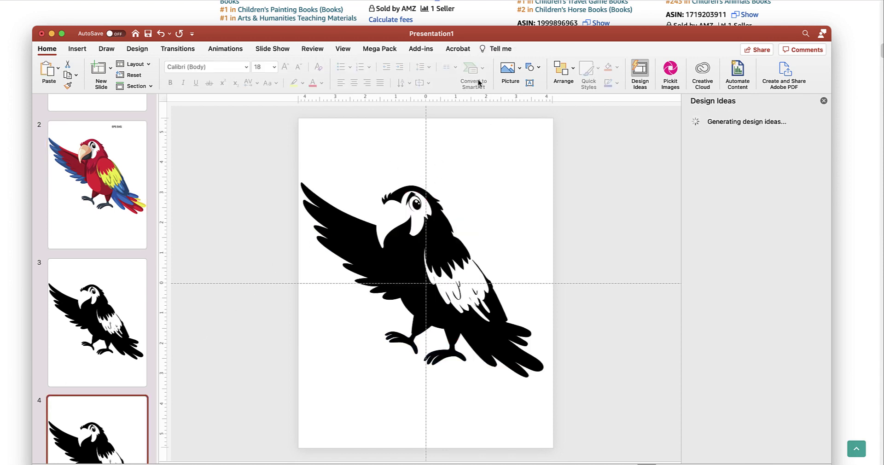
{"action": "key", "text": "super+v"}
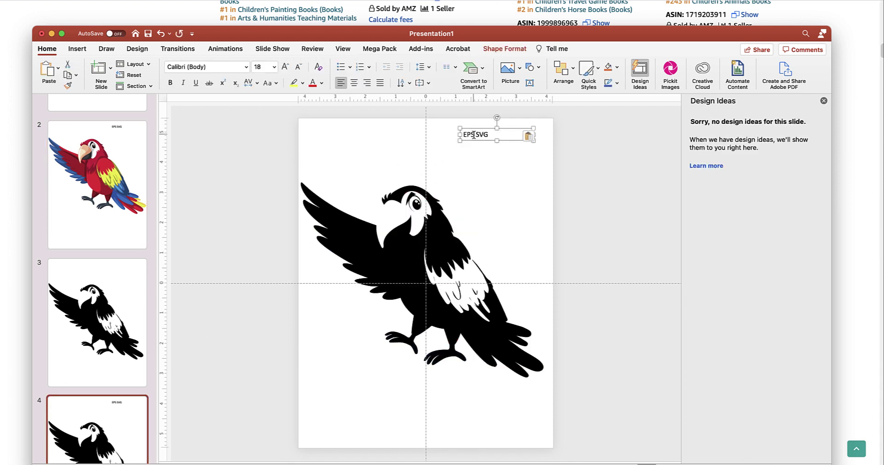
{"action": "left_click_drag", "start_coordinate": [475, 134], "coordinate": [454, 134]}
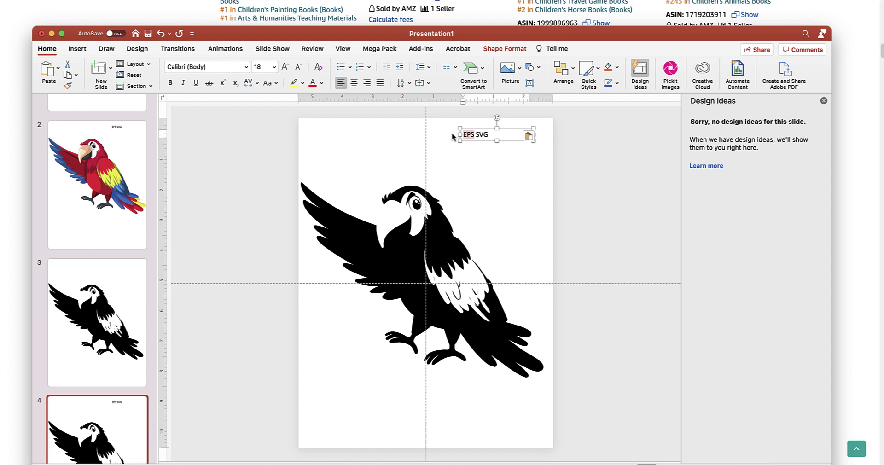
{"action": "type", "text": "JPG"}
{"action": "left_click", "coordinate": [579, 227]}
{"action": "scroll", "coordinate": [109, 171], "scroll_direction": "up", "scroll_amount": 2}
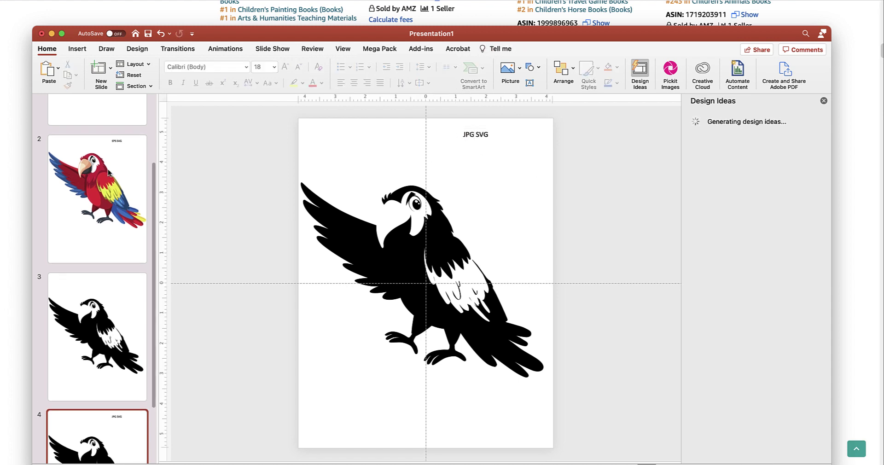
{"action": "scroll", "coordinate": [109, 172], "scroll_direction": "down", "scroll_amount": 3}
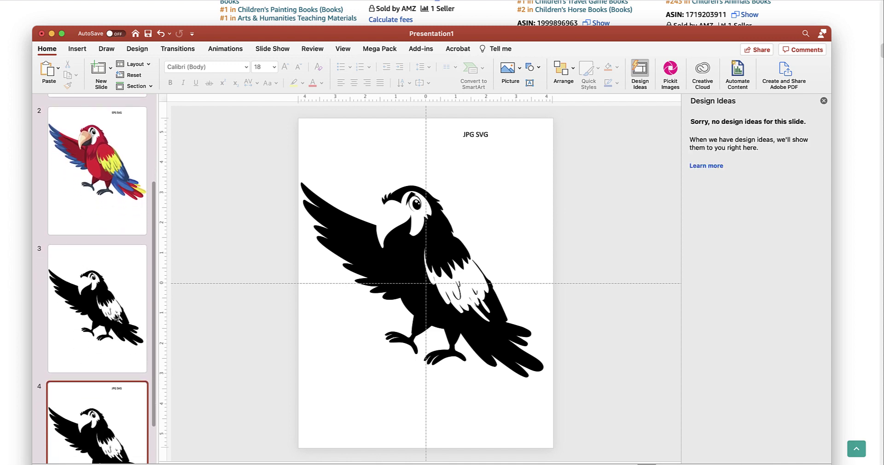
{"action": "scroll", "coordinate": [115, 316], "scroll_direction": "down", "scroll_amount": 1}
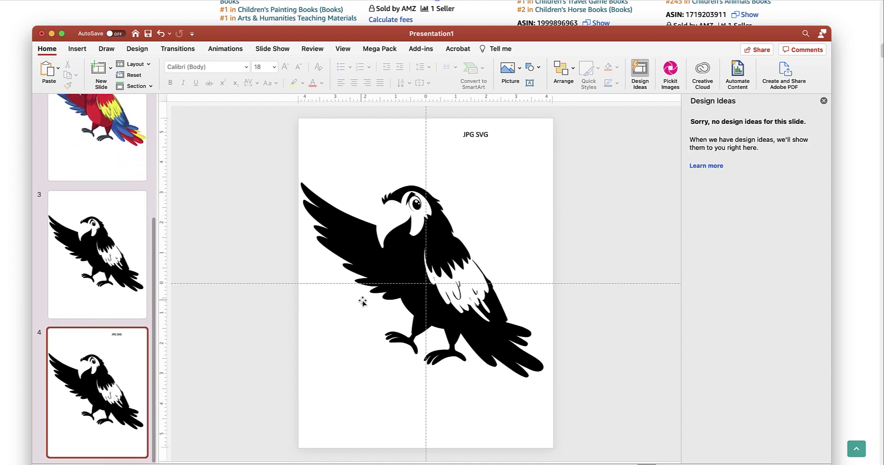
Convert slide 4's silhouette parrot to a shape, set No Fill, and give it a black outline.
{"action": "mouse_move", "coordinate": [419, 278]}
{"action": "left_mouse_down"}
{"action": "mouse_move", "coordinate": [437, 277]}
{"action": "mouse_move", "coordinate": [429, 273]}
{"action": "left_mouse_up"}
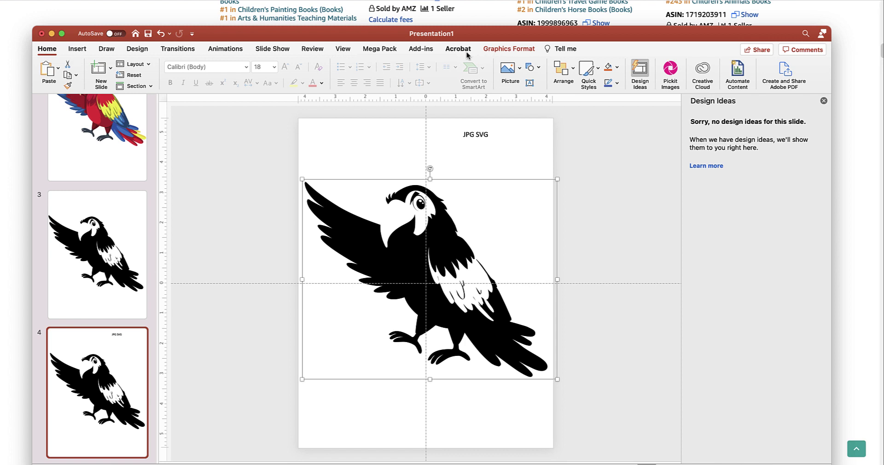
{"action": "left_click", "coordinate": [516, 49]}
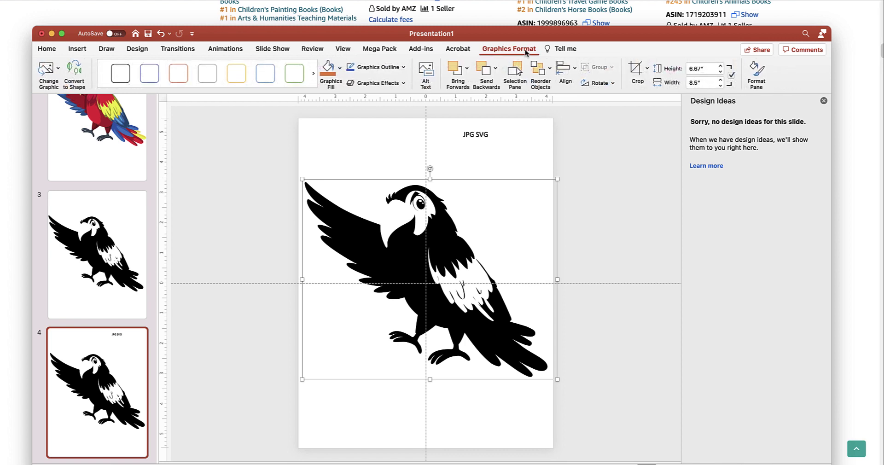
{"action": "left_click", "coordinate": [81, 80]}
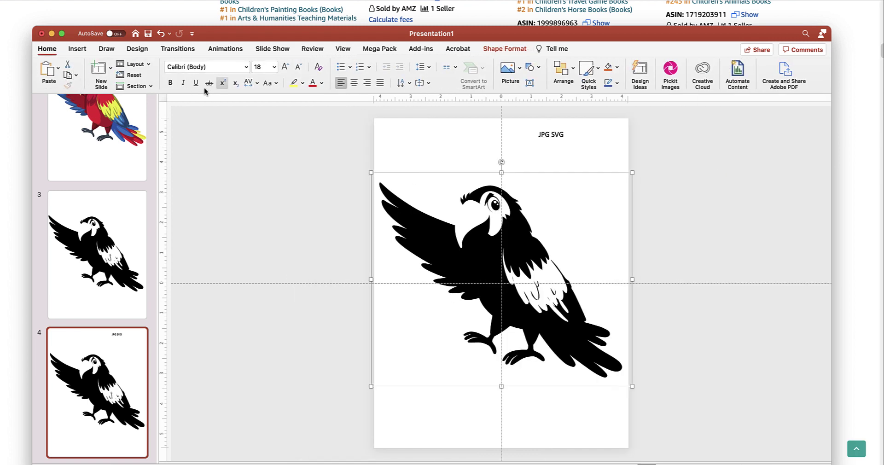
{"action": "left_click", "coordinate": [506, 49]}
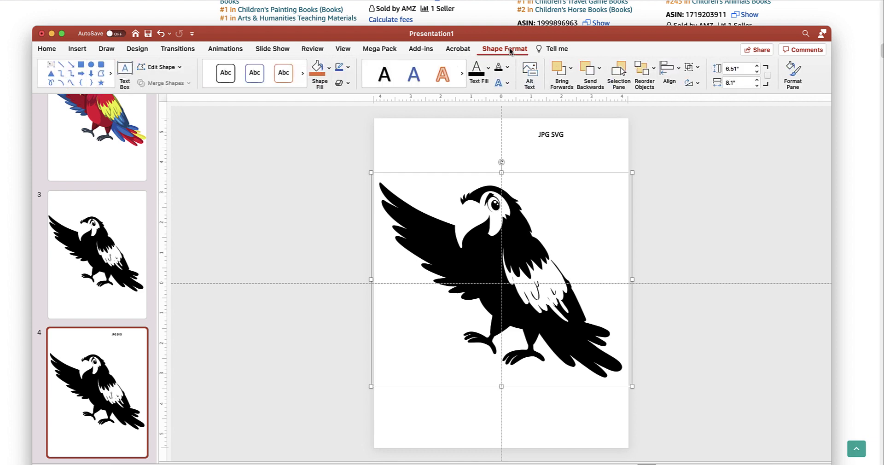
{"action": "left_click", "coordinate": [328, 68]}
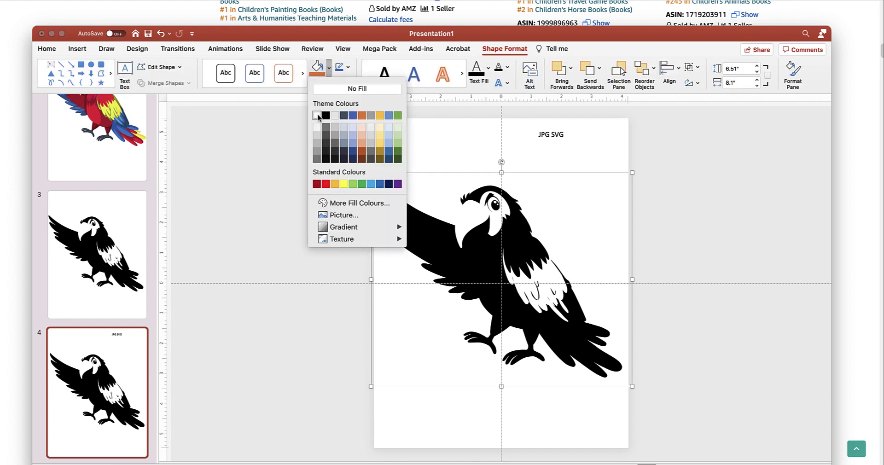
{"action": "left_click", "coordinate": [359, 89]}
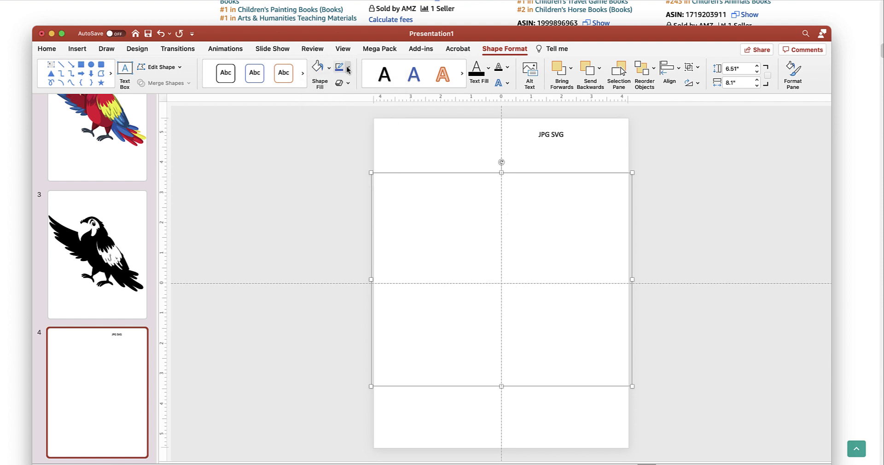
{"action": "left_click", "coordinate": [348, 69]}
{"action": "left_click", "coordinate": [351, 112]}
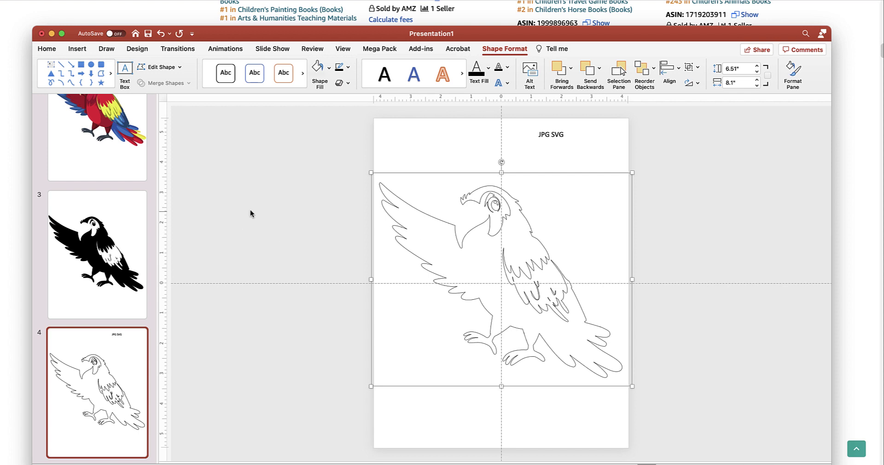
{"action": "scroll", "coordinate": [114, 144], "scroll_direction": "up", "scroll_amount": 5}
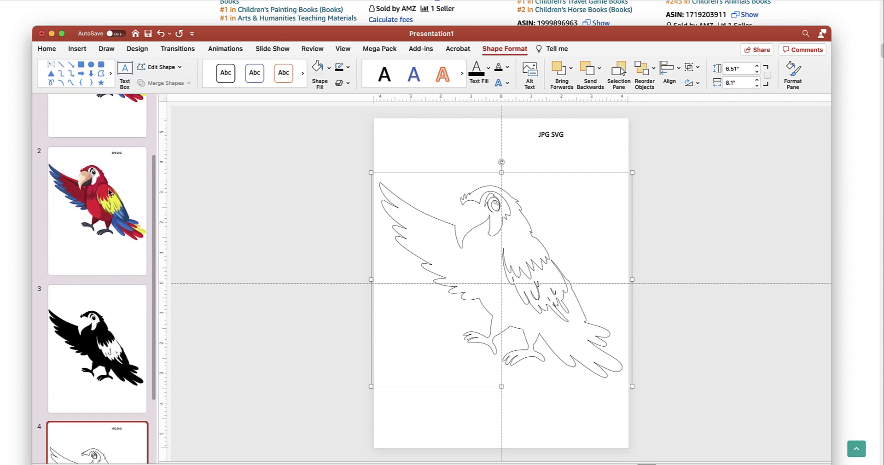
Convert the coloured parrot on slide 2 to shapes and ungroup it into separate pieces.
{"action": "left_click", "coordinate": [107, 195]}
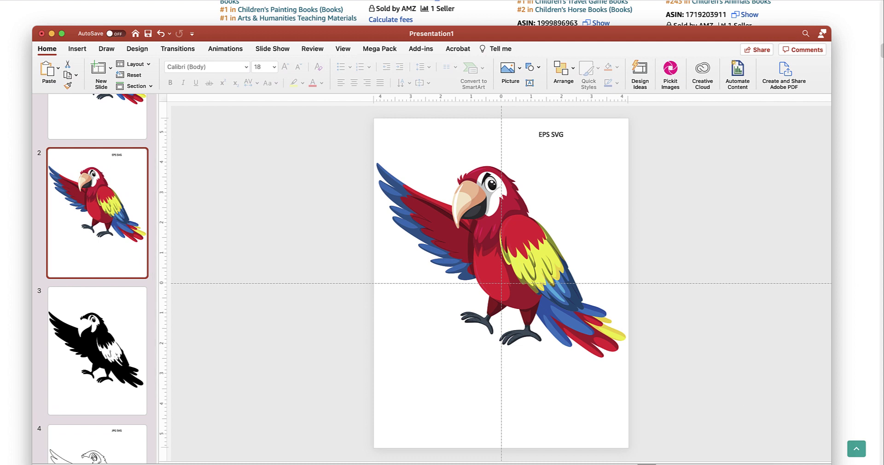
{"action": "scroll", "coordinate": [501, 283], "scroll_direction": "up", "scroll_amount": 2}
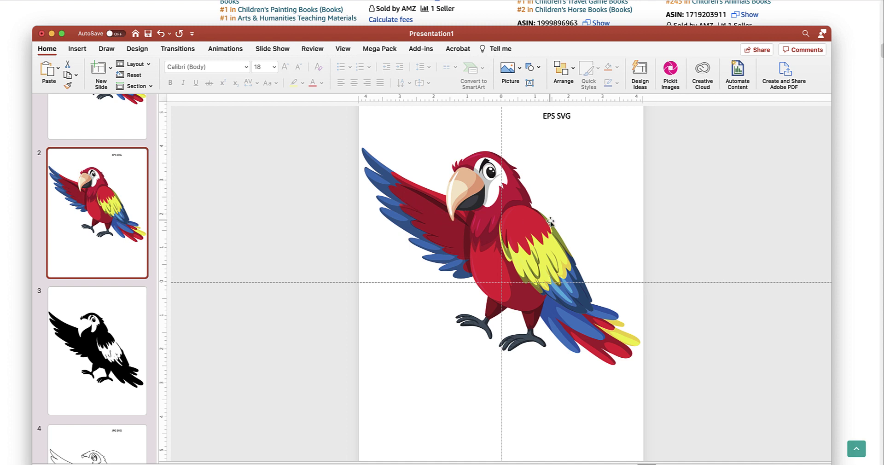
{"action": "left_click", "coordinate": [534, 316]}
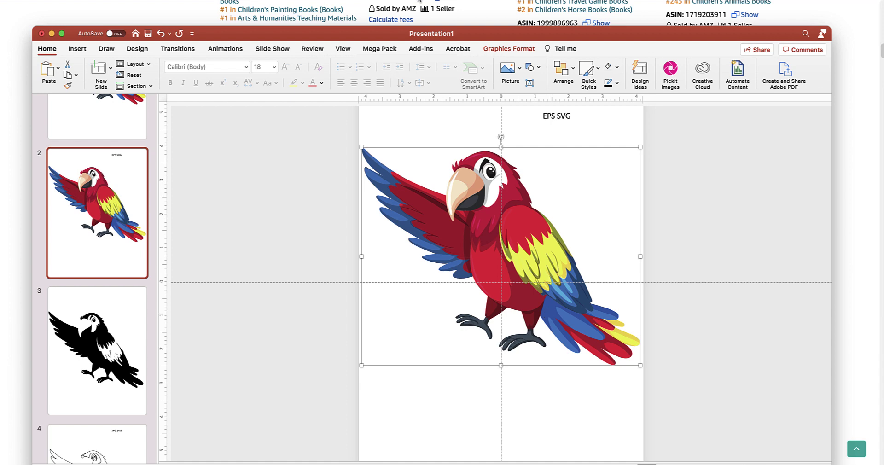
{"action": "left_click", "coordinate": [509, 48]}
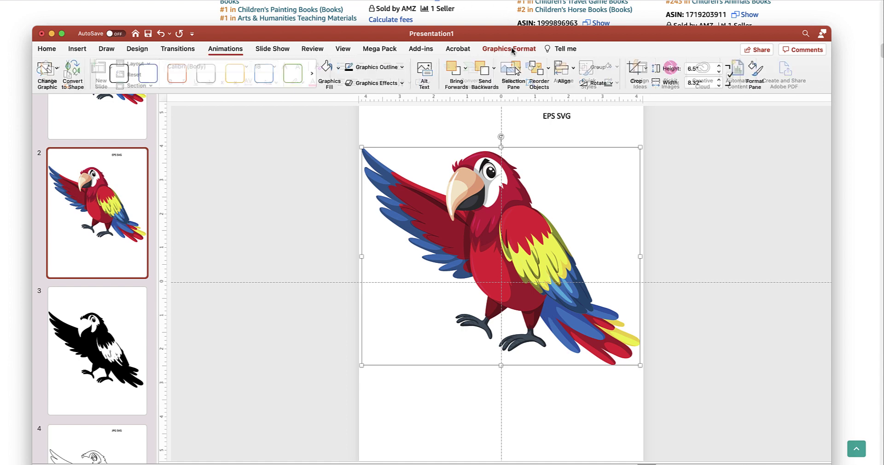
{"action": "left_click", "coordinate": [70, 76]}
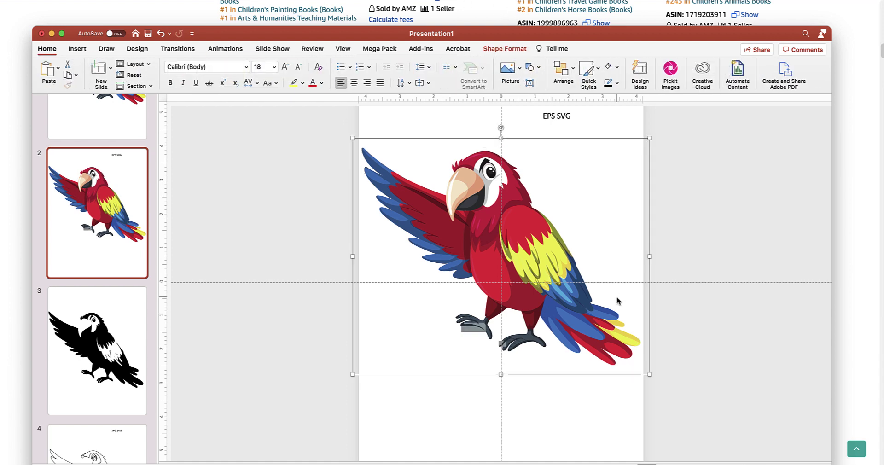
{"action": "right_click", "coordinate": [527, 243]}
{"action": "mouse_move", "coordinate": [574, 291]}
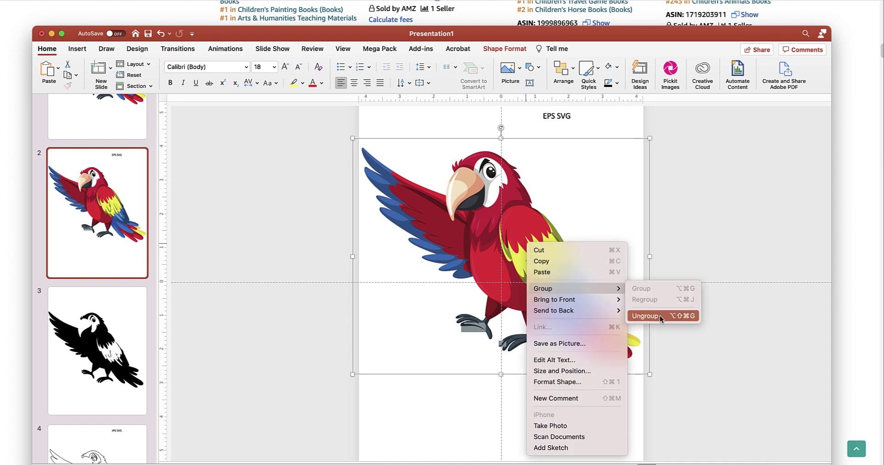
{"action": "left_click", "coordinate": [646, 316]}
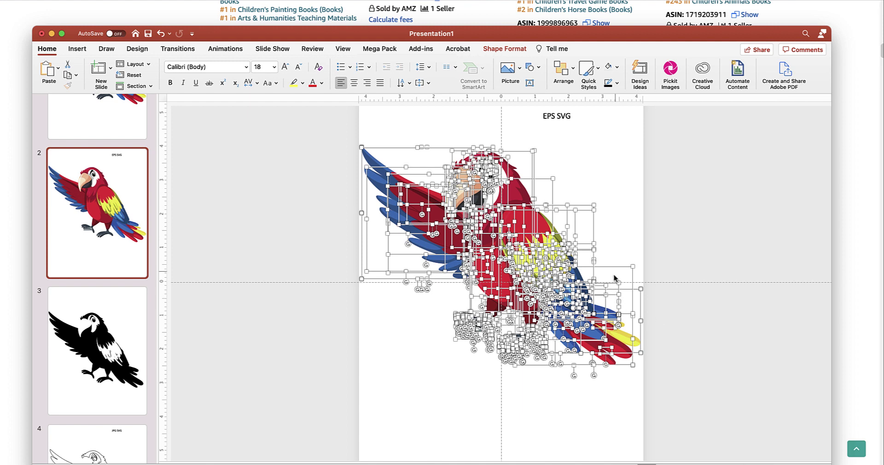
{"action": "left_click", "coordinate": [682, 230]}
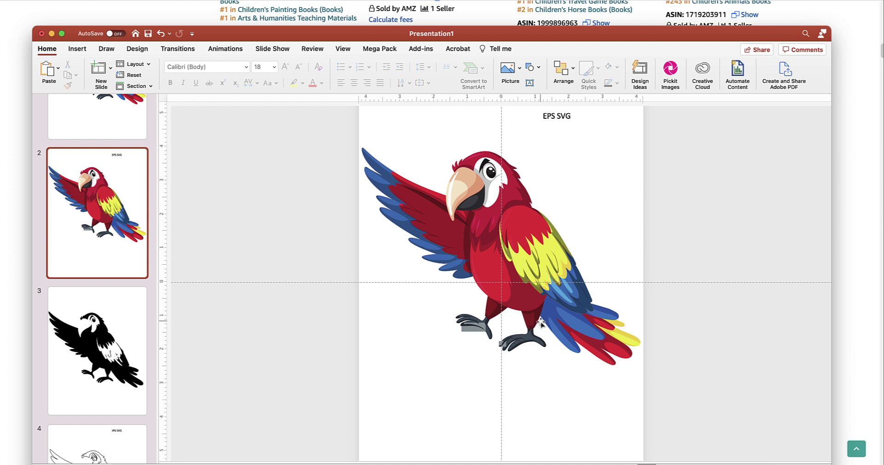
Drag the grey pieces from under both claws aside and delete them.
{"action": "left_click", "coordinate": [474, 328]}
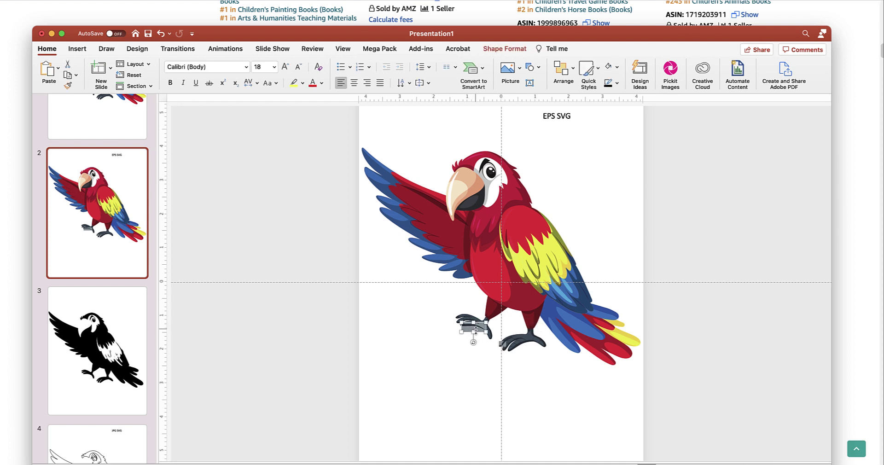
{"action": "left_click_drag", "start_coordinate": [474, 328], "coordinate": [402, 354]}
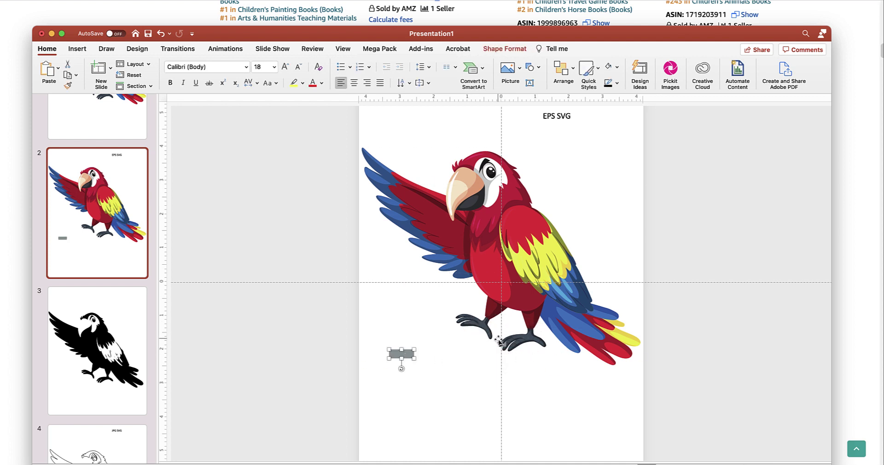
{"action": "mouse_move", "coordinate": [502, 345]}
{"action": "left_mouse_down"}
{"action": "mouse_move", "coordinate": [441, 357]}
{"action": "mouse_move", "coordinate": [512, 354]}
{"action": "mouse_move", "coordinate": [506, 349]}
{"action": "left_mouse_up"}
{"action": "left_click", "coordinate": [505, 348]}
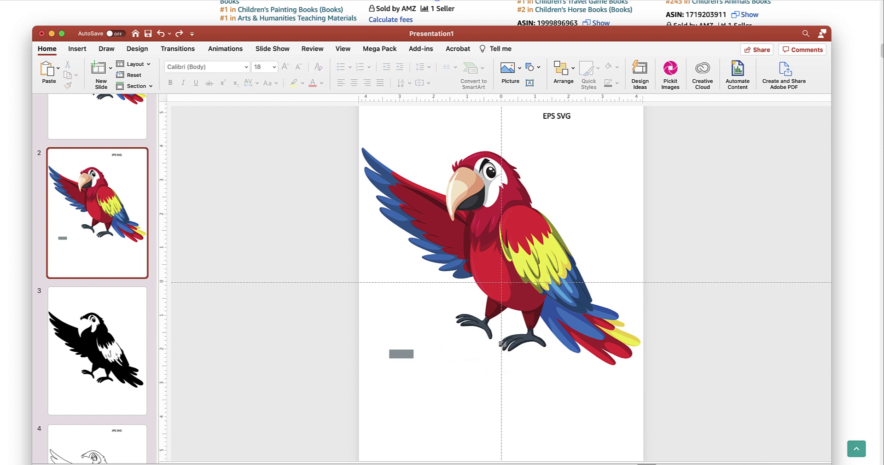
{"action": "scroll", "coordinate": [503, 344], "scroll_direction": "up", "scroll_amount": 3}
{"action": "left_click", "coordinate": [504, 393]}
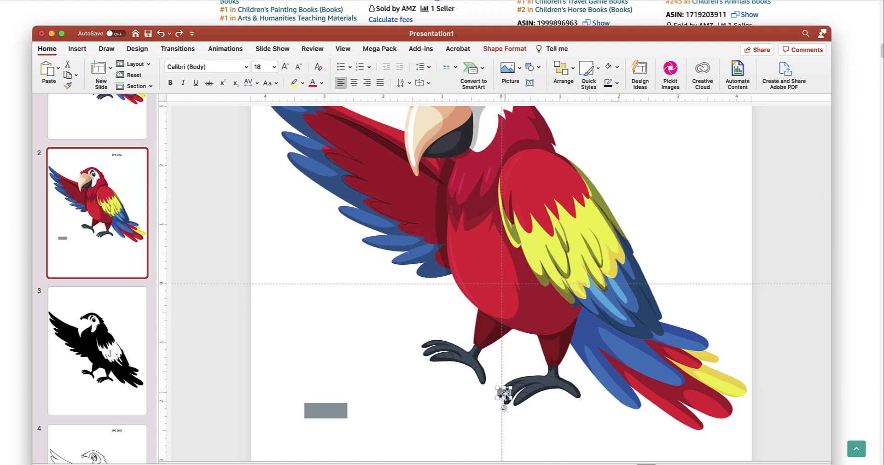
{"action": "left_click_drag", "start_coordinate": [504, 394], "coordinate": [358, 414]}
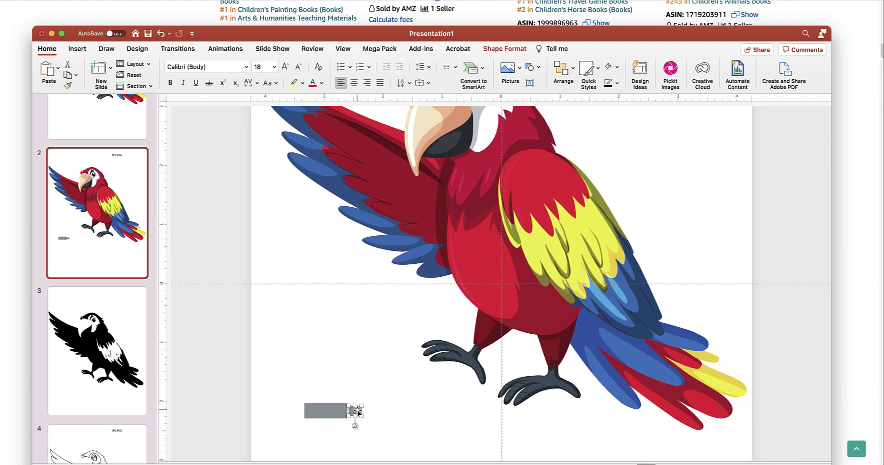
{"action": "key", "text": "Delete"}
{"action": "left_click", "coordinate": [336, 411]}
{"action": "key", "text": "Delete"}
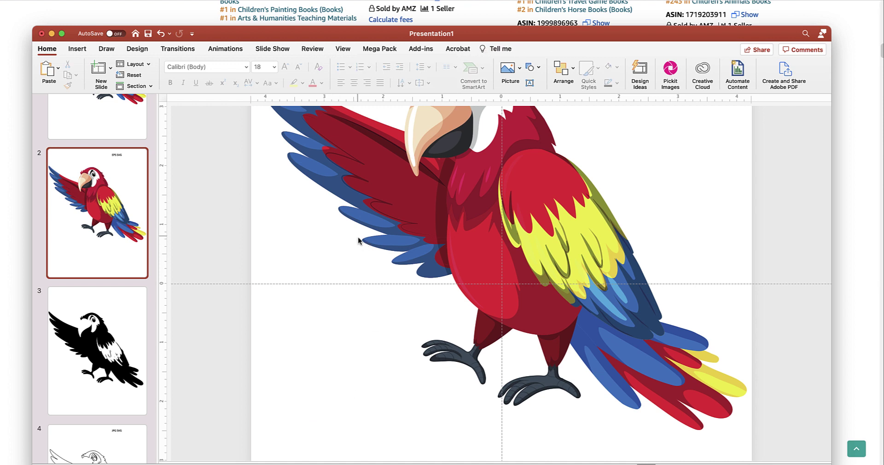
{"action": "scroll", "coordinate": [554, 250], "scroll_direction": "up", "scroll_amount": 3}
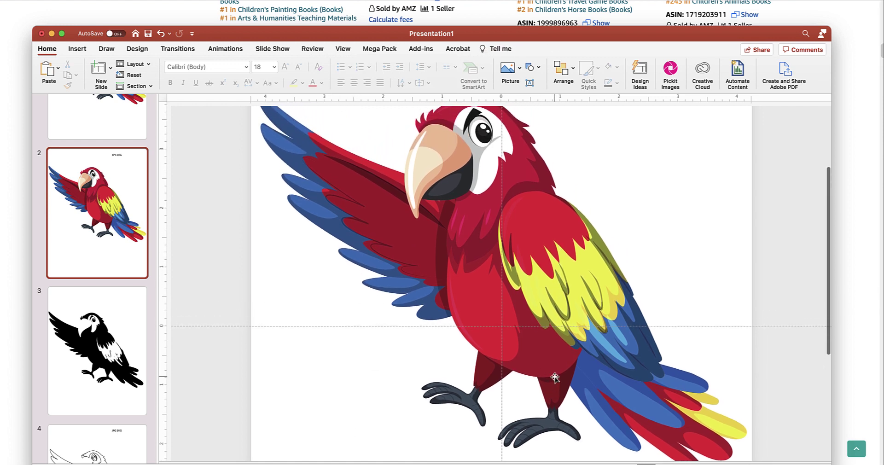
Reposition the leg piece and select both overlapping leg pieces together.
{"action": "left_click", "coordinate": [552, 390]}
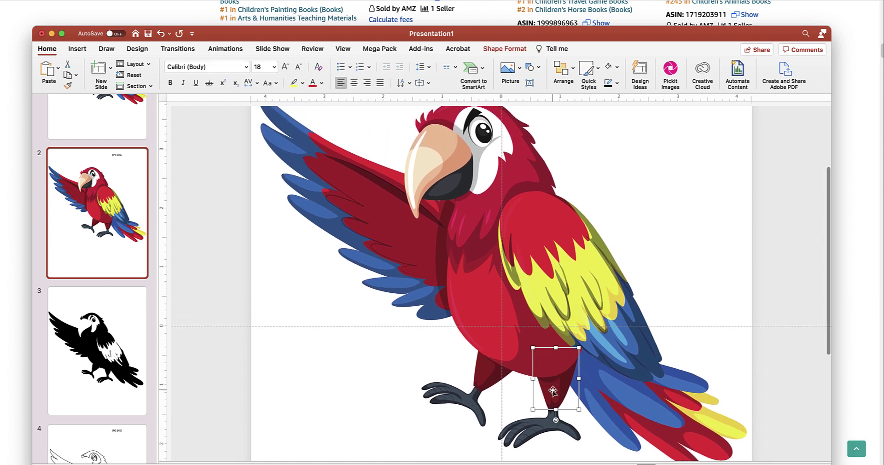
{"action": "left_click_drag", "start_coordinate": [553, 390], "coordinate": [568, 391]}
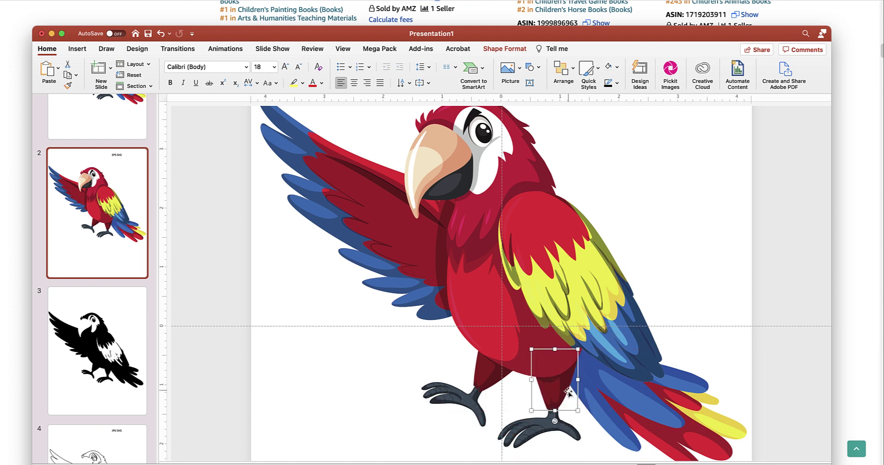
{"action": "left_click", "coordinate": [568, 391]}
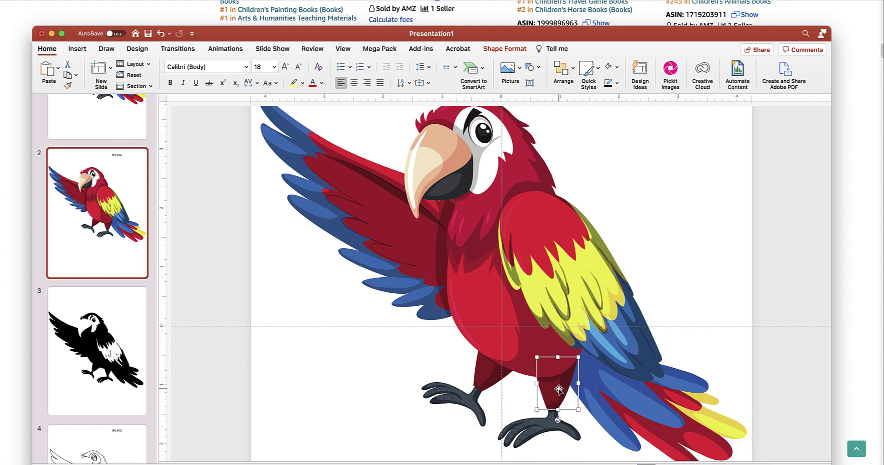
{"action": "left_click", "coordinate": [554, 390], "text": "shift"}
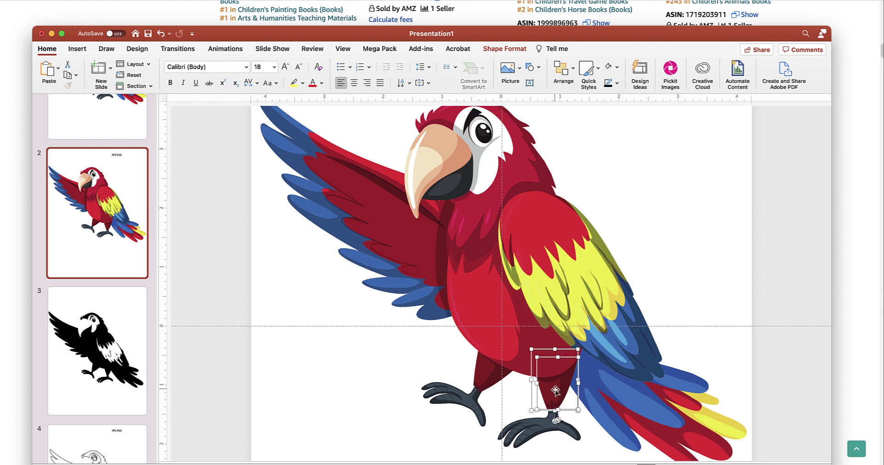
{"action": "left_click", "coordinate": [510, 50]}
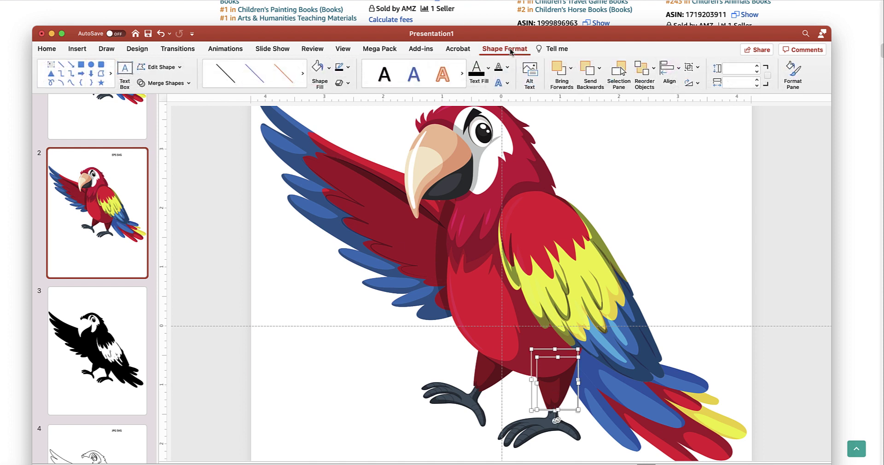
Merge the overlapping leg pieces into single shapes and nudge them into place.
{"action": "left_click", "coordinate": [187, 85]}
{"action": "left_click", "coordinate": [167, 97]}
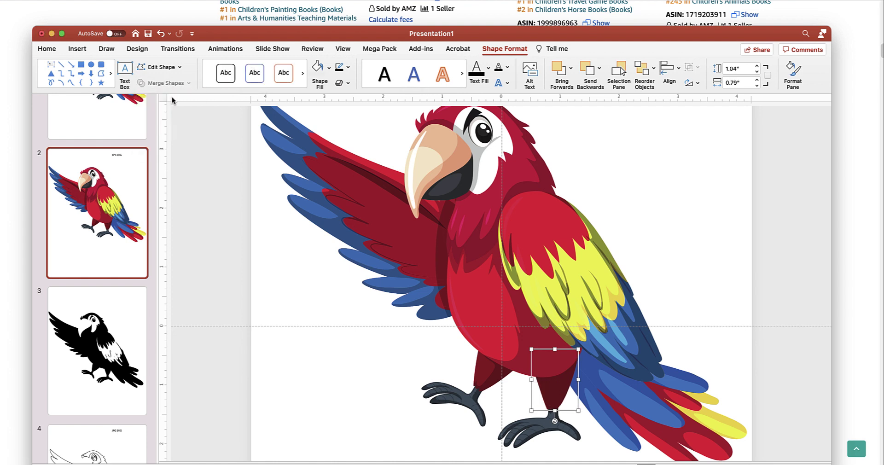
{"action": "left_click_drag", "start_coordinate": [559, 385], "coordinate": [529, 382]}
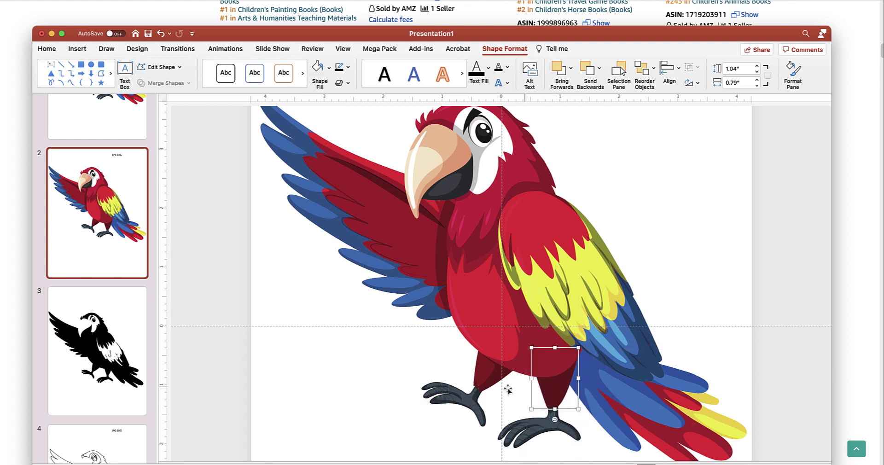
{"action": "left_click", "coordinate": [481, 373]}
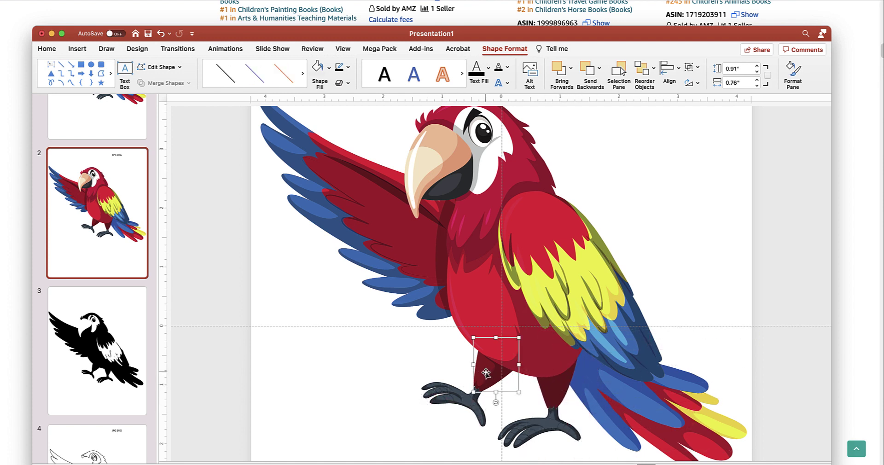
{"action": "key", "text": "Escape"}
{"action": "left_click", "coordinate": [501, 374]}
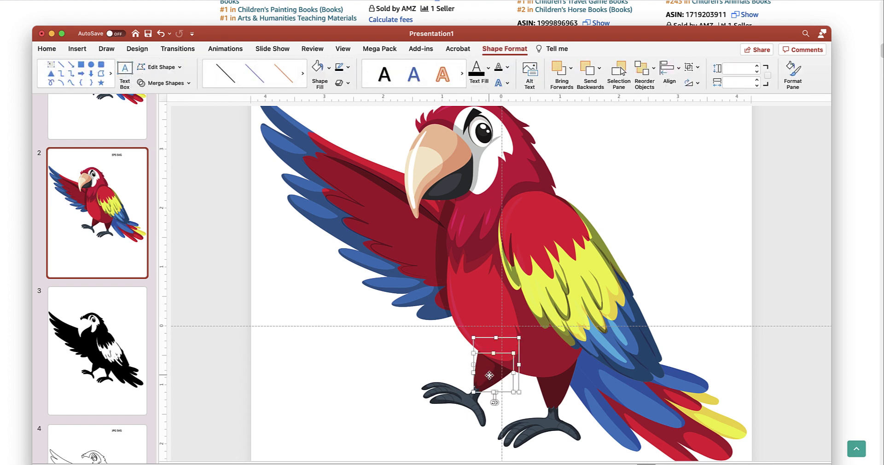
{"action": "left_click", "coordinate": [187, 83]}
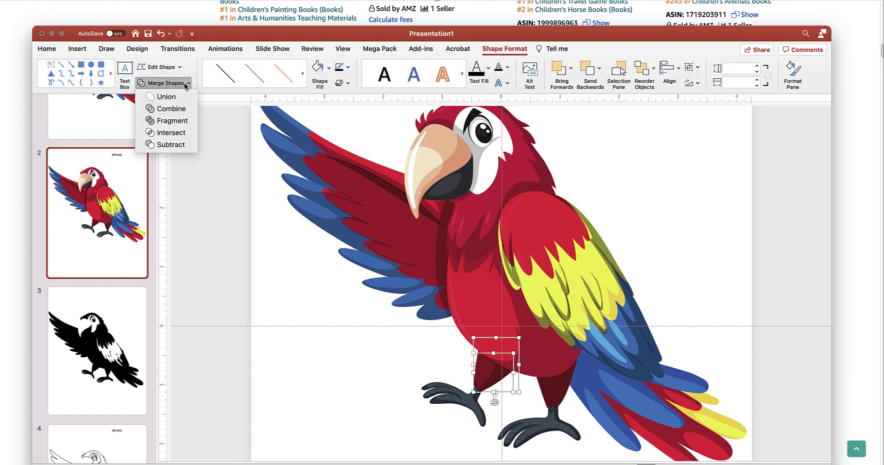
{"action": "left_click", "coordinate": [180, 96]}
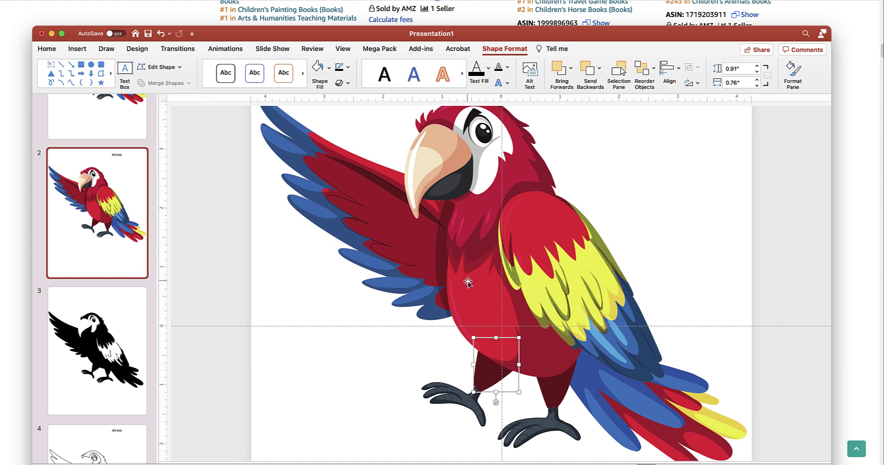
Drag the dark-red piece over the parrot's head aside and delete it.
{"action": "left_click", "coordinate": [504, 180]}
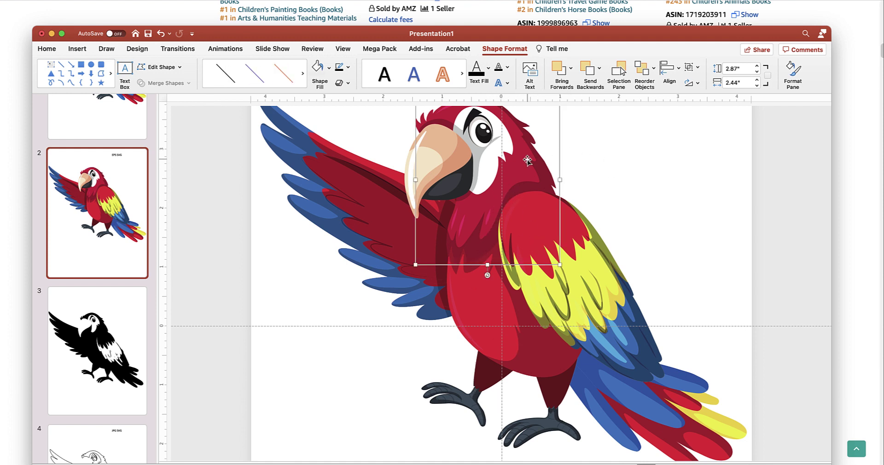
{"action": "left_click_drag", "start_coordinate": [527, 161], "coordinate": [703, 159]}
{"action": "key", "text": "Delete"}
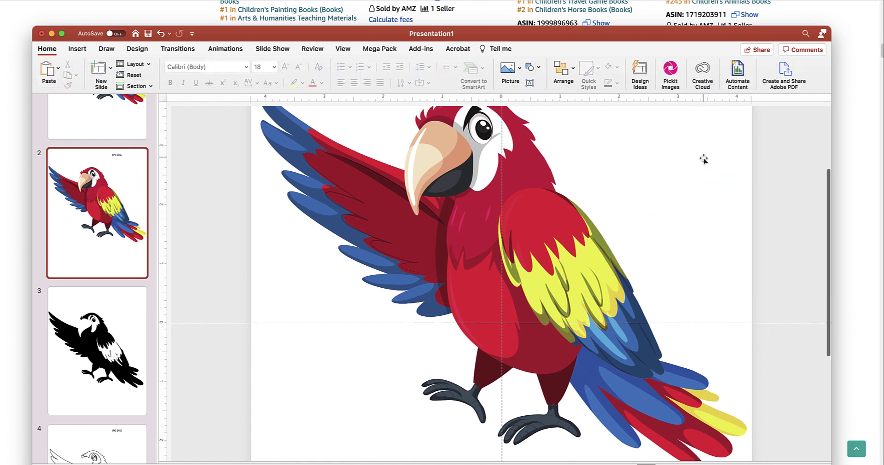
Delete the three small chest shapes on the parrot's body.
{"action": "scroll", "coordinate": [385, 170], "scroll_direction": "down", "scroll_amount": 1}
{"action": "left_click", "coordinate": [488, 193]}
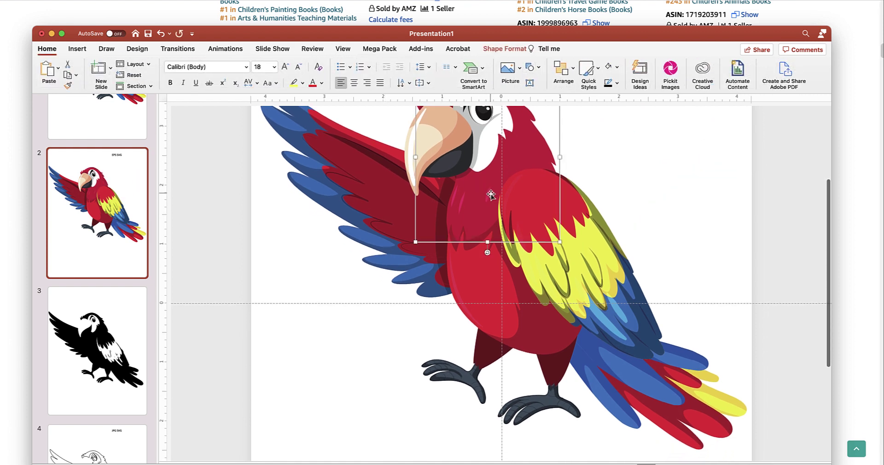
{"action": "left_click", "coordinate": [487, 196]}
{"action": "left_click", "coordinate": [461, 203], "text": "shift"}
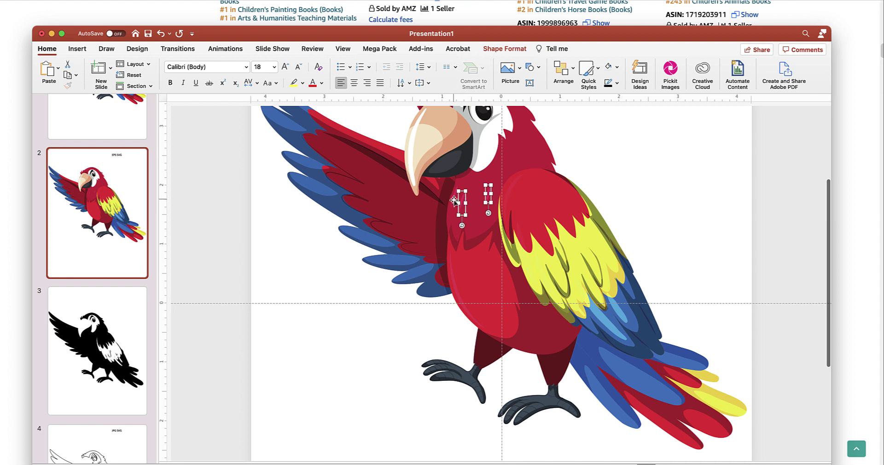
{"action": "left_click", "coordinate": [454, 200], "text": "shift"}
{"action": "key", "text": "Delete"}
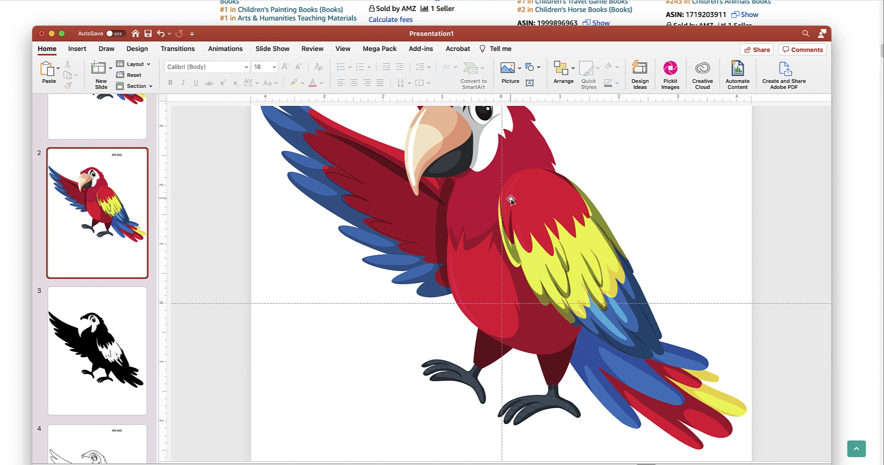
Pull out and delete the detached beak piece and the peach beak piece.
{"action": "scroll", "coordinate": [511, 203], "scroll_direction": "up", "scroll_amount": 3}
{"action": "left_click", "coordinate": [427, 205]}
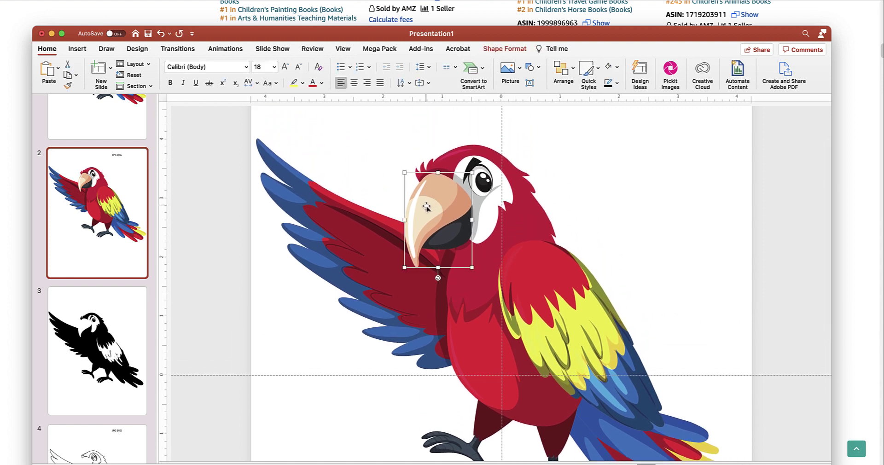
{"action": "left_click_drag", "start_coordinate": [440, 208], "coordinate": [616, 156]}
{"action": "key", "text": "Delete"}
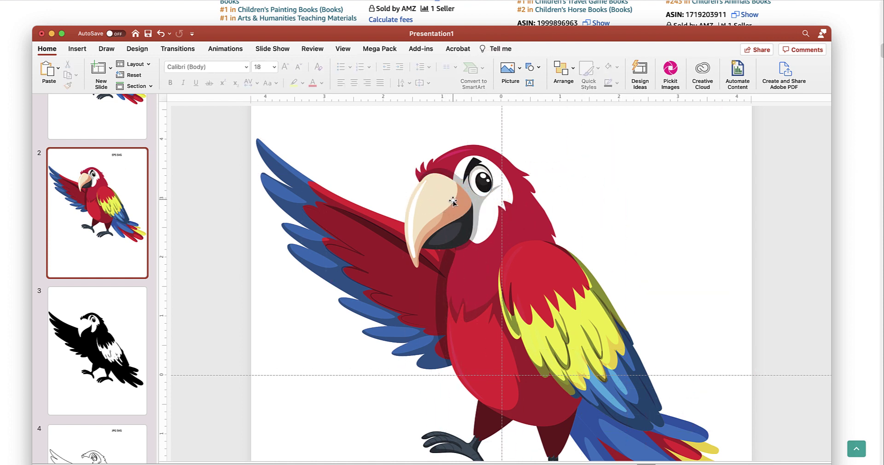
{"action": "left_click", "coordinate": [455, 202]}
{"action": "key", "text": "Delete"}
Delete the thin beak highlight, the beak-top and beak-tip highlights, and the beak overlays.
{"action": "left_click", "coordinate": [414, 206]}
{"action": "key", "text": "Delete"}
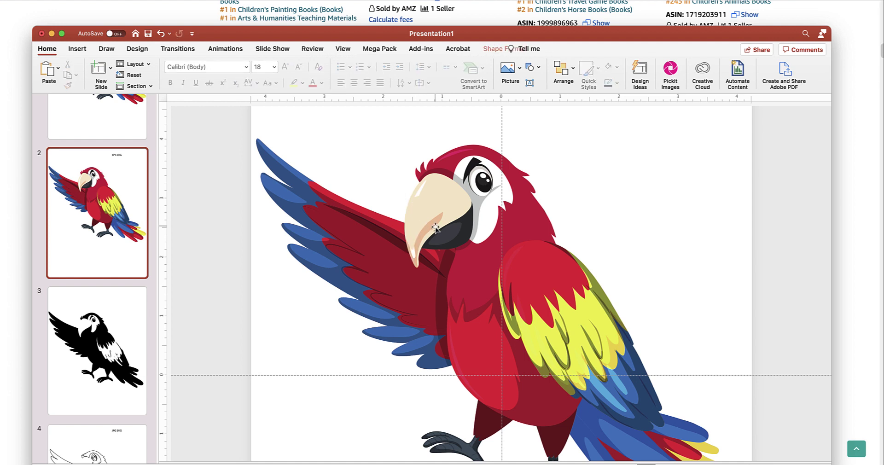
{"action": "left_click", "coordinate": [433, 228]}
{"action": "key", "text": "Delete"}
{"action": "left_click", "coordinate": [422, 187]}
{"action": "key", "text": "Delete"}
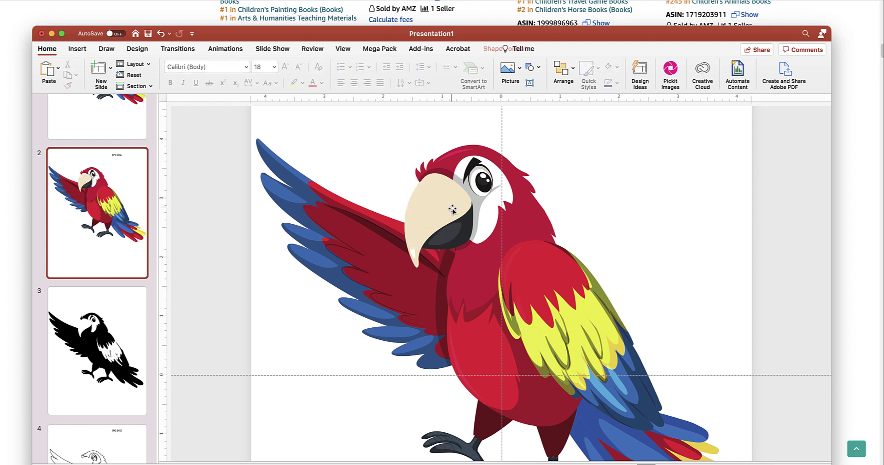
{"action": "left_click", "coordinate": [413, 256]}
{"action": "key", "text": "Delete"}
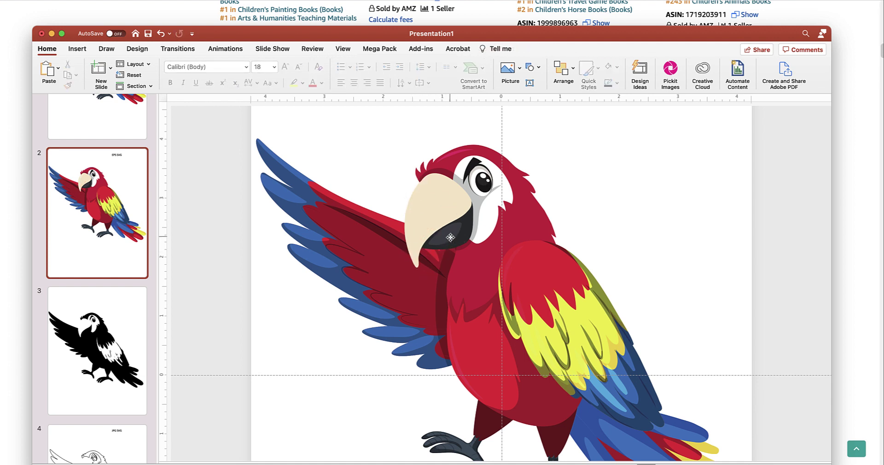
{"action": "left_click", "coordinate": [467, 239]}
{"action": "left_click_drag", "start_coordinate": [461, 237], "coordinate": [660, 176]}
{"action": "key", "text": "Delete"}
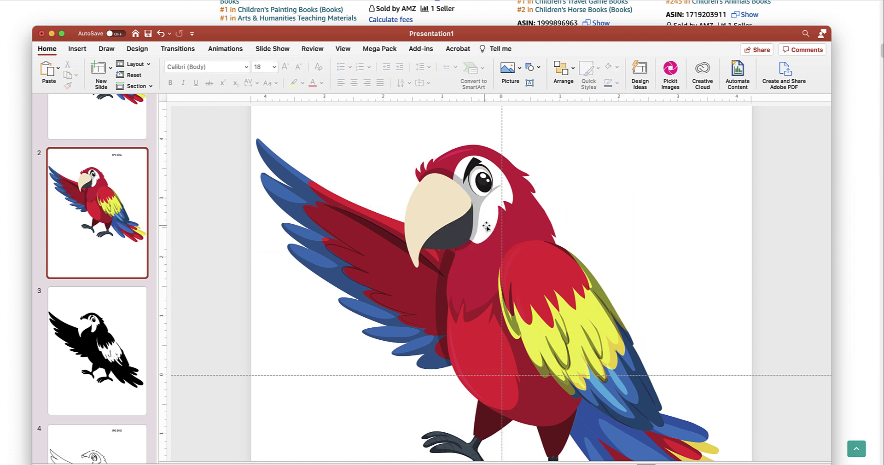
Remove the grey eye-ring and the dark red eye outline.
{"action": "left_click_drag", "start_coordinate": [482, 202], "coordinate": [667, 182]}
{"action": "key", "text": "Delete"}
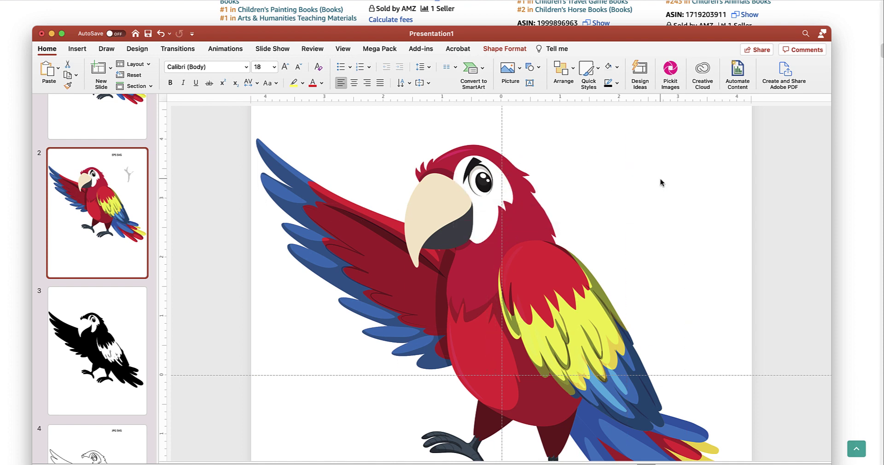
{"action": "left_click_drag", "start_coordinate": [471, 182], "coordinate": [679, 155]}
{"action": "key", "text": "Delete"}
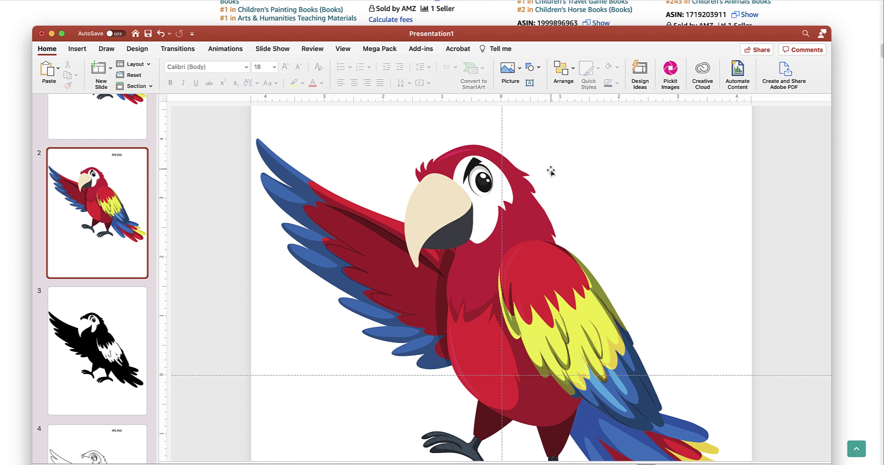
Restore the red head crest after moving it, then inspect the eyebrow and eye shapes.
{"action": "left_click_drag", "start_coordinate": [456, 155], "coordinate": [655, 148]}
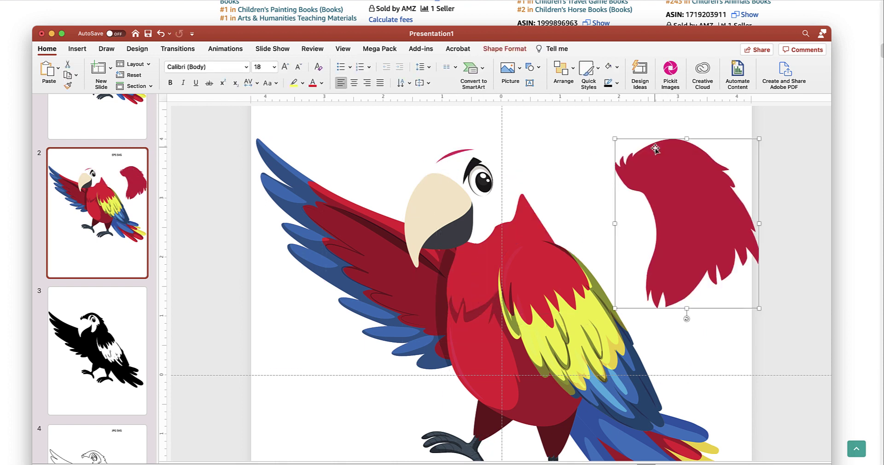
{"action": "key", "text": "super+z"}
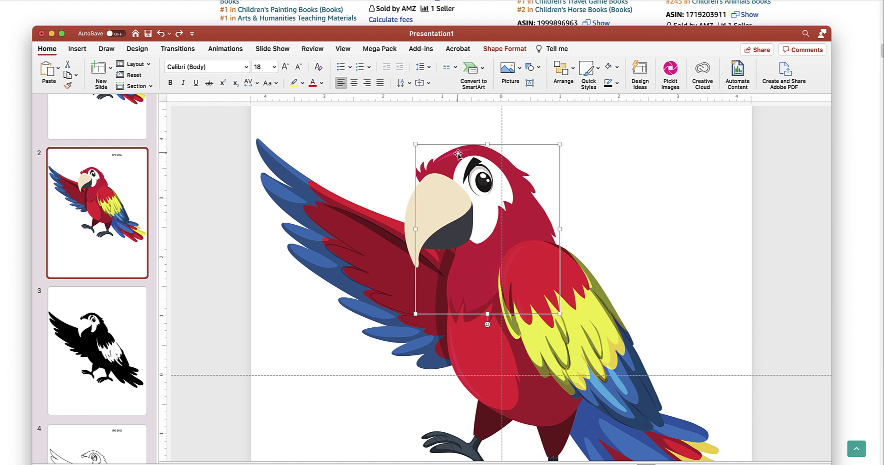
{"action": "left_click", "coordinate": [456, 156]}
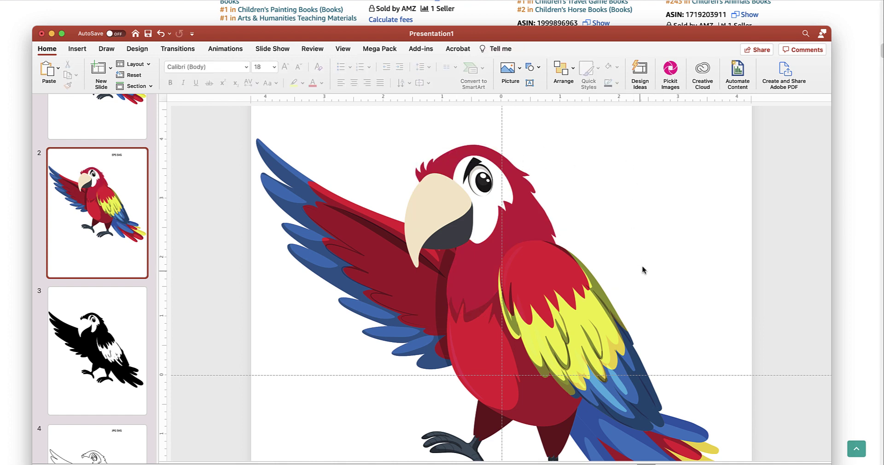
{"action": "scroll", "coordinate": [648, 224], "scroll_direction": "down", "scroll_amount": 2}
{"action": "left_click", "coordinate": [482, 160]}
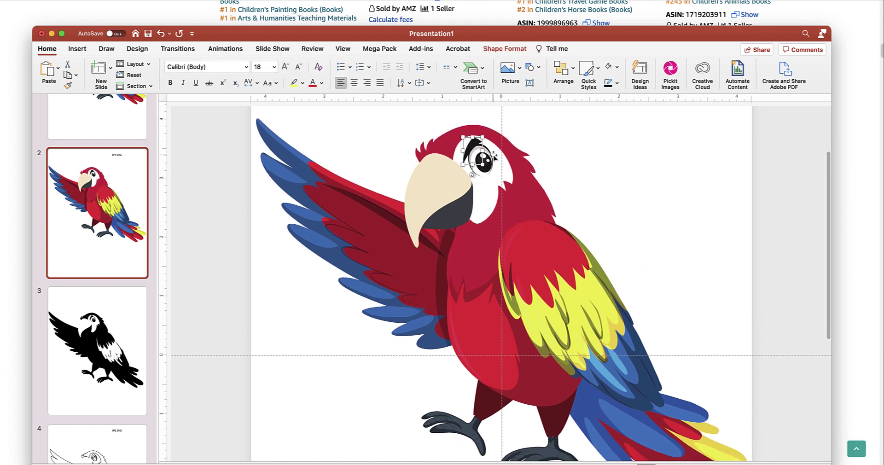
{"action": "left_click", "coordinate": [480, 158]}
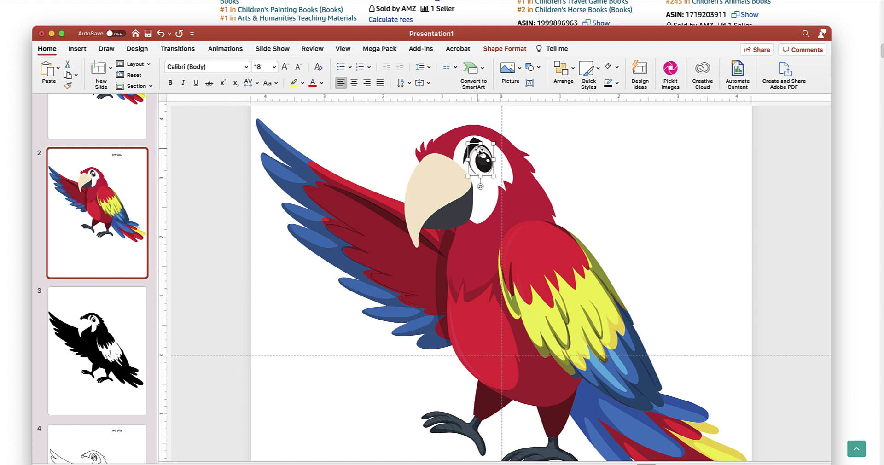
{"action": "key", "text": "Escape"}
Drag the eye, red body and red wing shapes aside to inspect them, undoing each move.
{"action": "left_click_drag", "start_coordinate": [483, 147], "coordinate": [635, 152]}
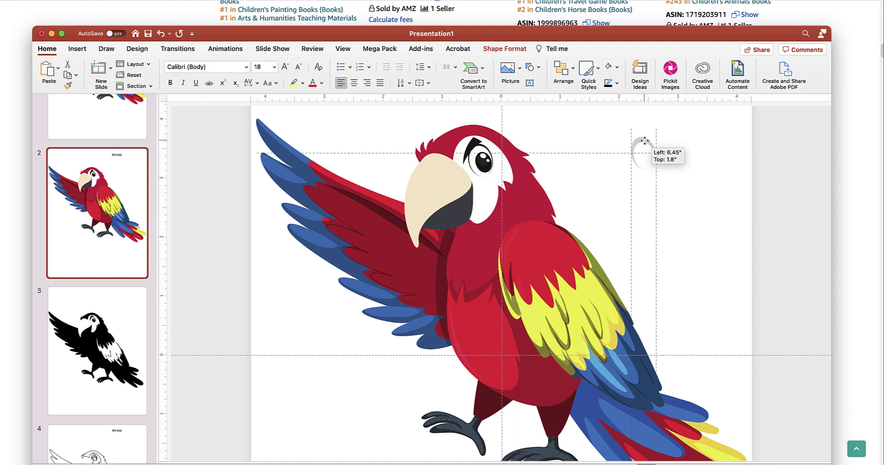
{"action": "key", "text": "Escape"}
{"action": "left_click", "coordinate": [510, 289]}
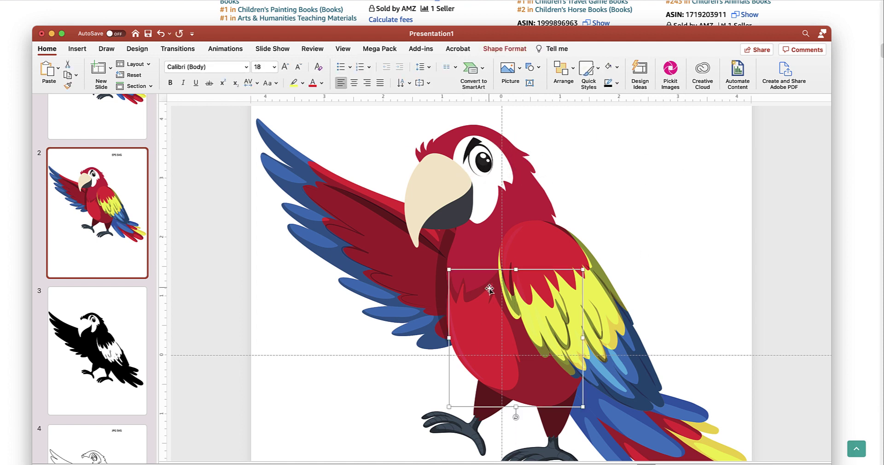
{"action": "left_click_drag", "start_coordinate": [492, 288], "coordinate": [686, 306]}
{"action": "key", "text": "cmd+z"}
{"action": "key", "text": "Escape"}
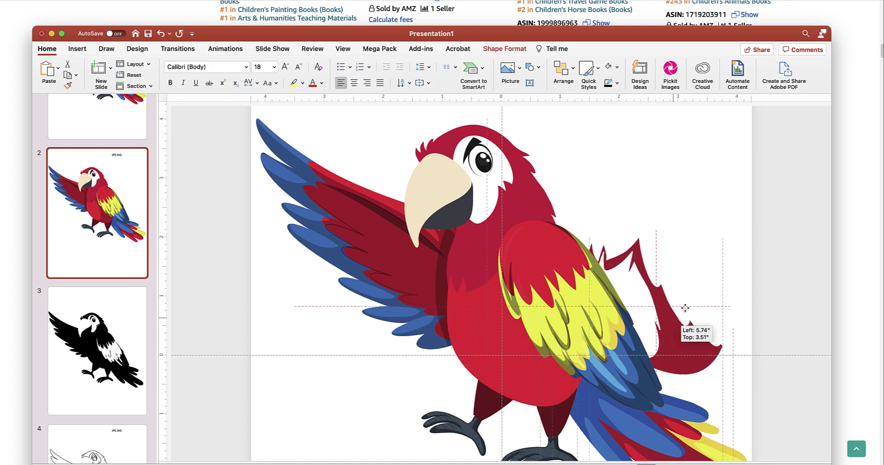
{"action": "key", "text": "Escape"}
{"action": "left_click", "coordinate": [511, 295]}
{"action": "key", "text": "Escape"}
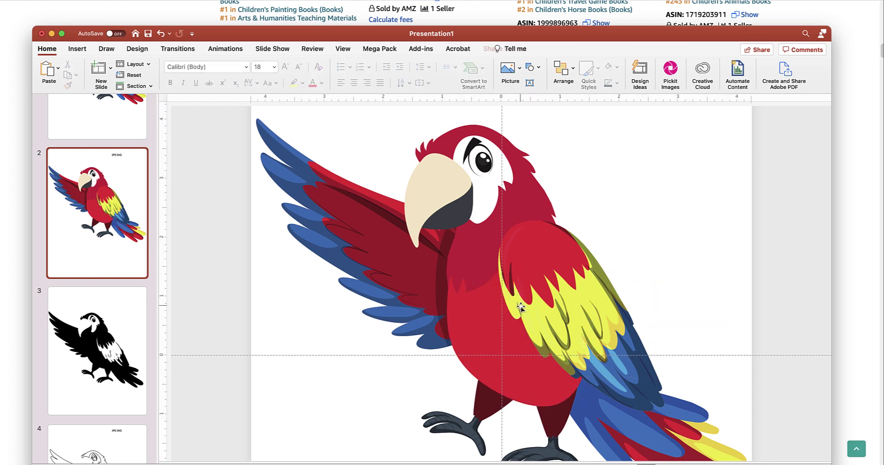
{"action": "left_click", "coordinate": [511, 276]}
{"action": "left_click_drag", "start_coordinate": [511, 276], "coordinate": [607, 229]}
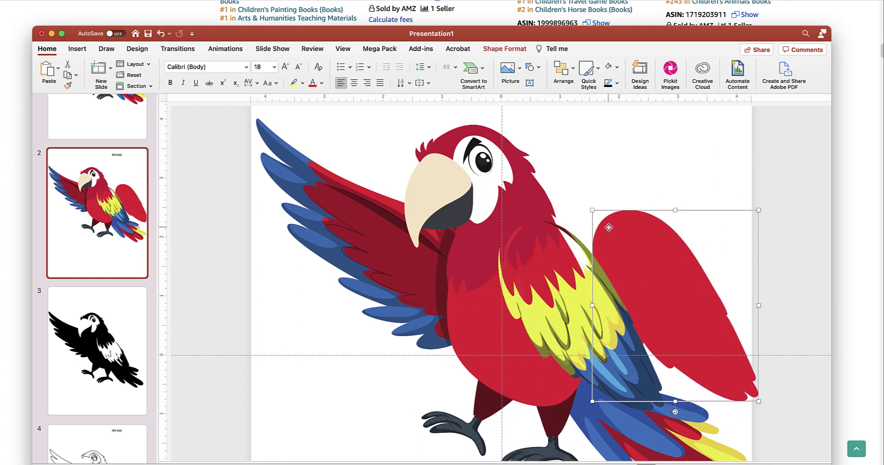
{"action": "key", "text": "super+z"}
{"action": "left_click", "coordinate": [567, 234]}
{"action": "key", "text": "Escape"}
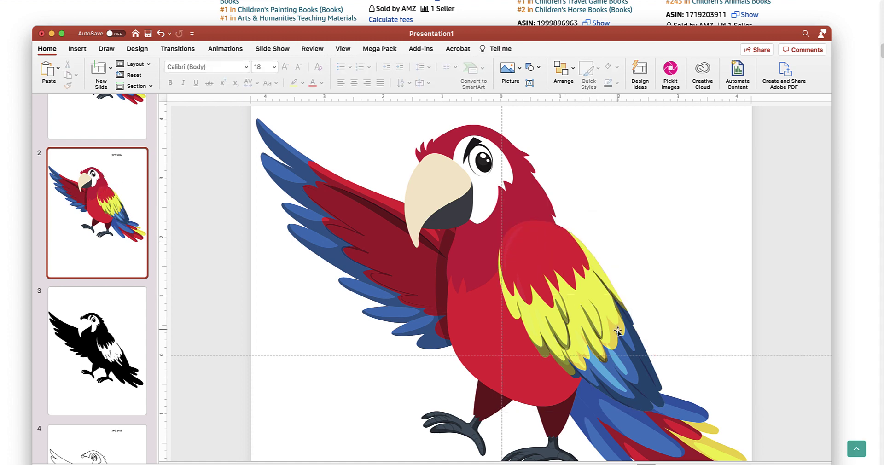
Move the yellow wing piece aside and delete the inner light-blue and dark-blue feather shapes.
{"action": "left_click_drag", "start_coordinate": [613, 334], "coordinate": [652, 337]}
{"action": "left_click", "coordinate": [616, 367]}
{"action": "key", "text": "Delete"}
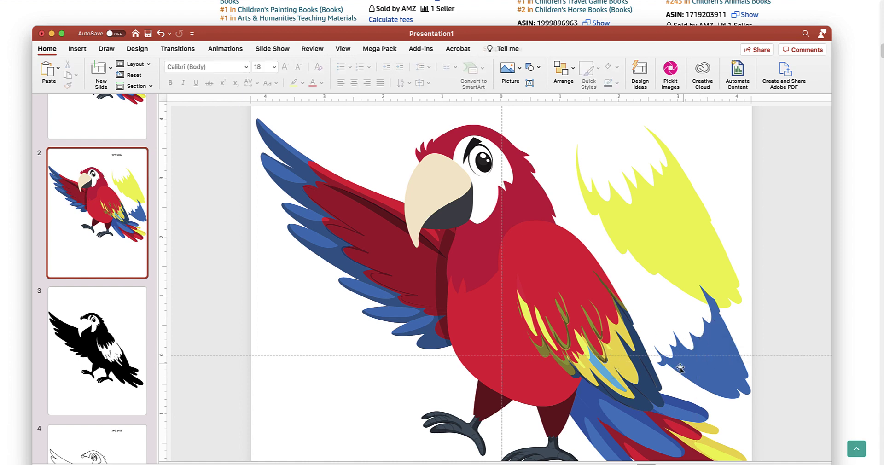
{"action": "key", "text": "super+z"}
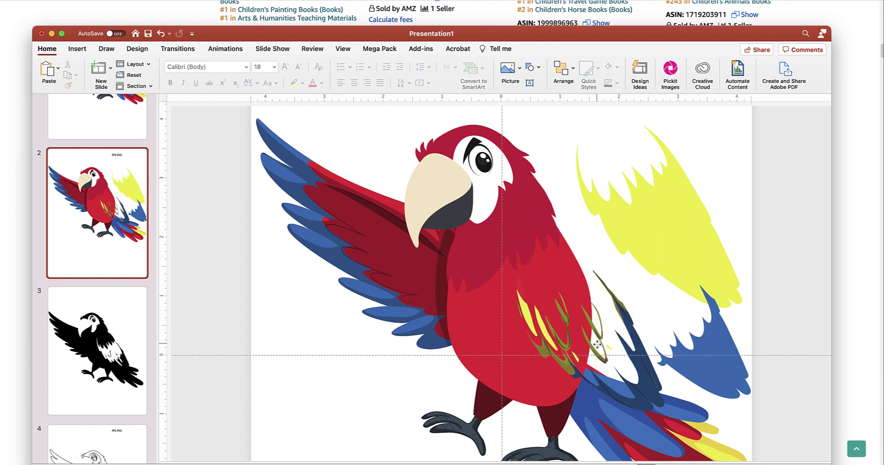
{"action": "key", "text": "Escape"}
{"action": "left_click", "coordinate": [598, 322]}
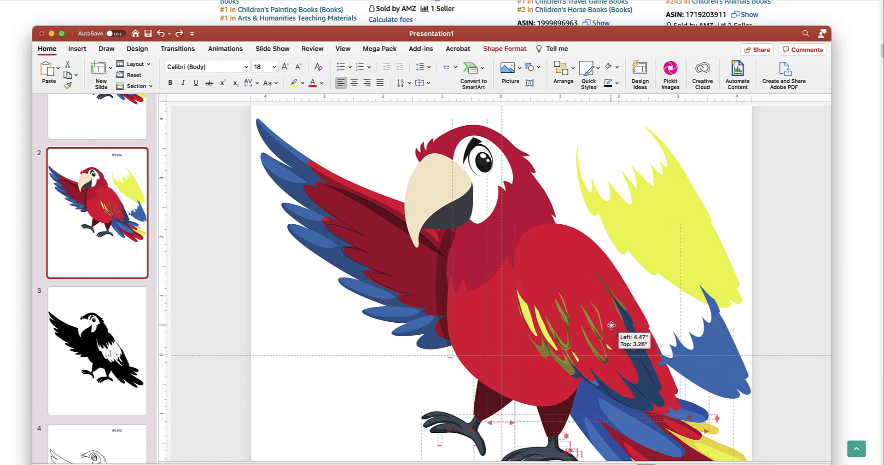
{"action": "key", "text": "super+y"}
{"action": "key", "text": "Escape"}
{"action": "left_click", "coordinate": [651, 365]}
{"action": "key", "text": "Delete"}
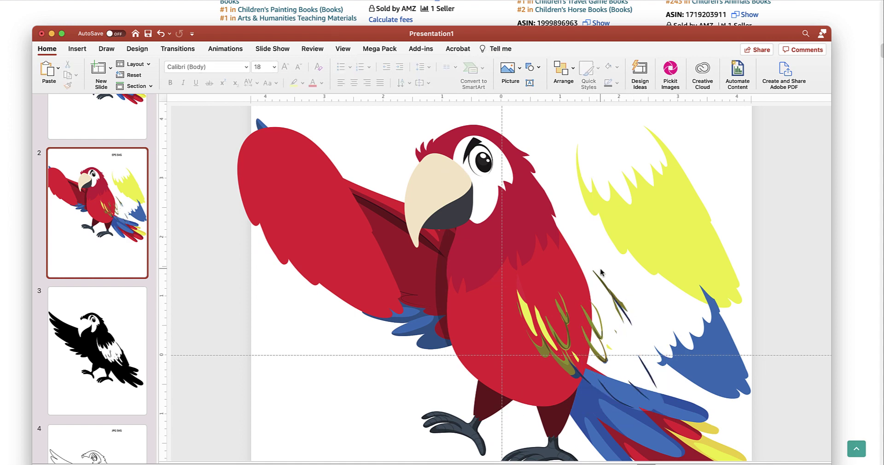
Marquee-select and delete the olive and yellow feather strokes, plus a thin olive stroke.
{"action": "mouse_move", "coordinate": [553, 332]}
{"action": "left_mouse_down"}
{"action": "mouse_move", "coordinate": [681, 405]}
{"action": "mouse_move", "coordinate": [556, 327]}
{"action": "left_mouse_up"}
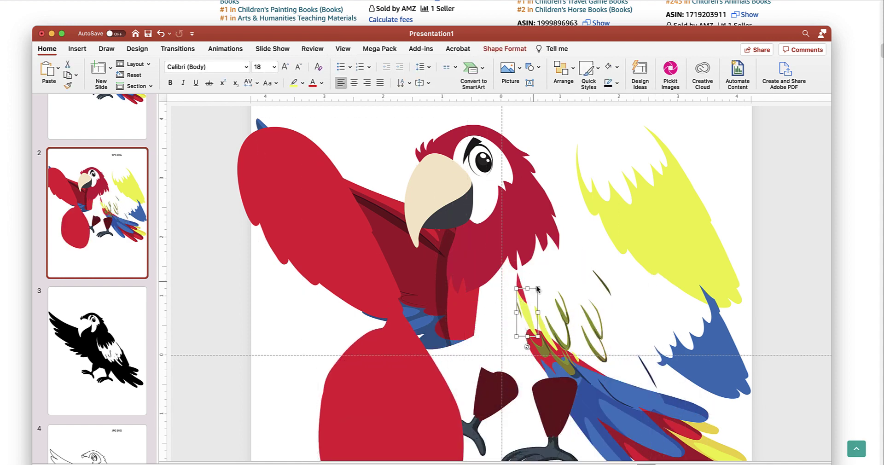
{"action": "left_click_drag", "start_coordinate": [509, 274], "coordinate": [684, 371]}
{"action": "key", "text": "Delete"}
{"action": "left_click", "coordinate": [601, 282]}
{"action": "key", "text": "Delete"}
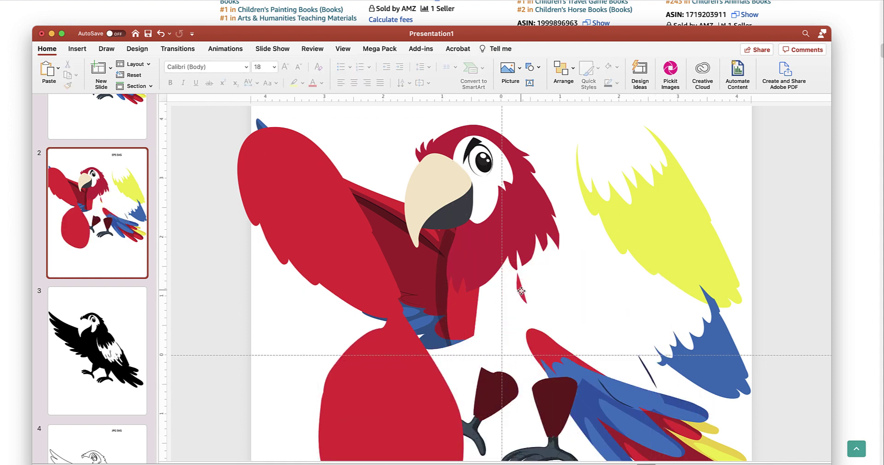
Drag the red belly, yellow wing and blue wing pieces back into place on the body.
{"action": "left_click_drag", "start_coordinate": [389, 433], "coordinate": [519, 266]}
{"action": "scroll", "coordinate": [651, 169], "scroll_direction": "down", "scroll_amount": 2}
{"action": "left_click_drag", "start_coordinate": [650, 170], "coordinate": [541, 262]}
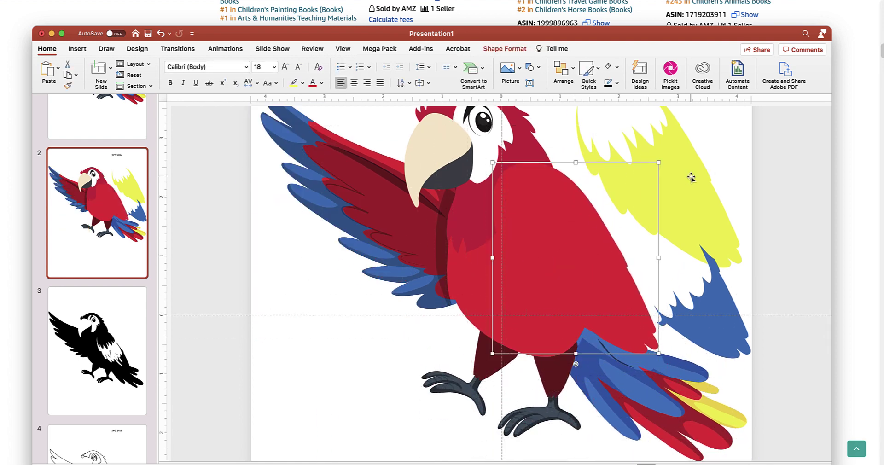
{"action": "left_click_drag", "start_coordinate": [691, 177], "coordinate": [617, 258]}
{"action": "left_click_drag", "start_coordinate": [711, 301], "coordinate": [626, 297]}
Inspect the stacked blue tail-feather pieces on the slide 2 parrot, then deselect them.
{"action": "left_click", "coordinate": [696, 375]}
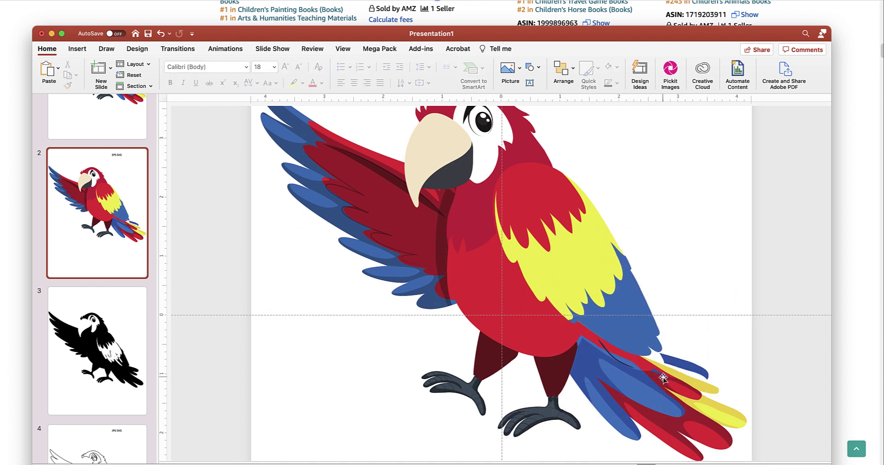
{"action": "left_click", "coordinate": [596, 363]}
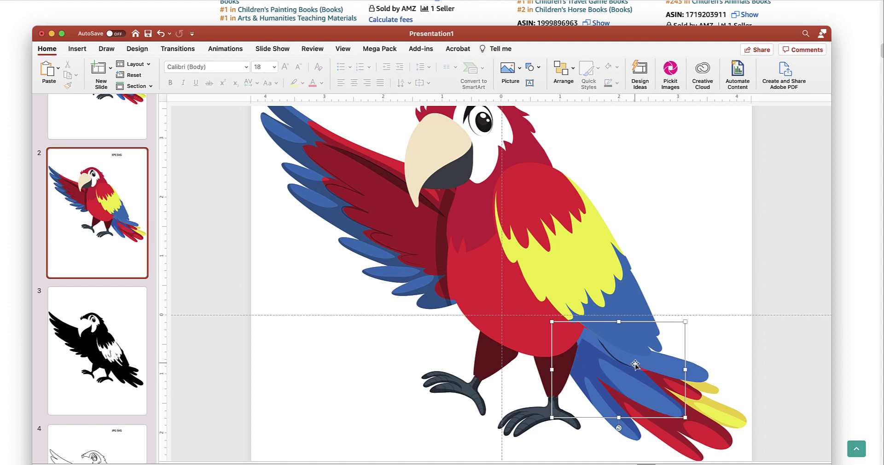
{"action": "left_click", "coordinate": [596, 363]}
{"action": "left_click", "coordinate": [598, 362]}
{"action": "left_click", "coordinate": [700, 388]}
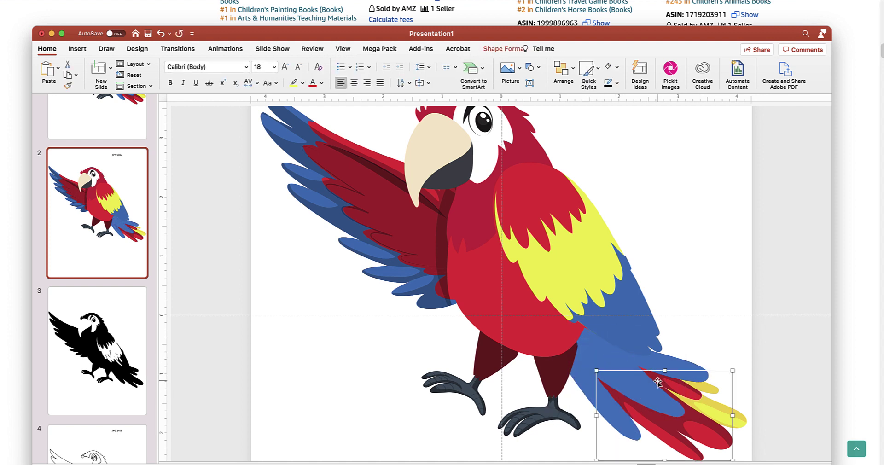
{"action": "key", "text": "Escape"}
Delete the dark red shading pieces on the raised wing, undoing the wrong deletion.
{"action": "left_click", "coordinate": [712, 402]}
{"action": "key", "text": "Escape"}
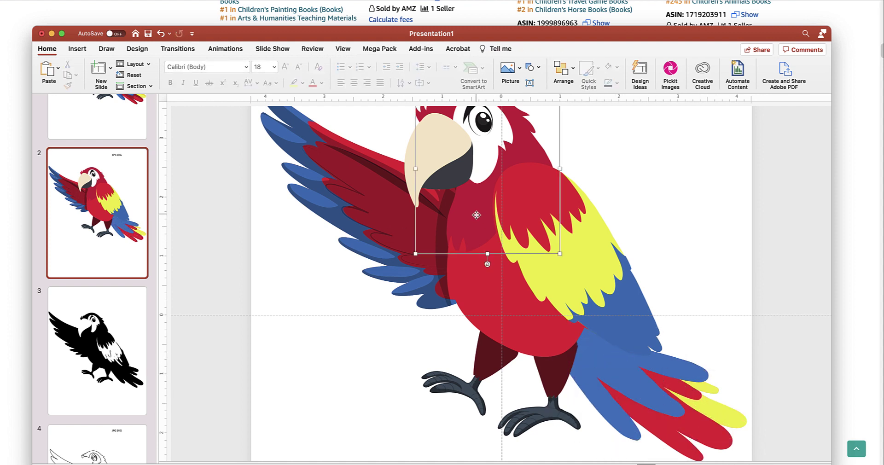
{"action": "left_click", "coordinate": [379, 231]}
{"action": "left_click", "coordinate": [441, 243]}
{"action": "left_click", "coordinate": [443, 289]}
{"action": "key", "text": "Escape"}
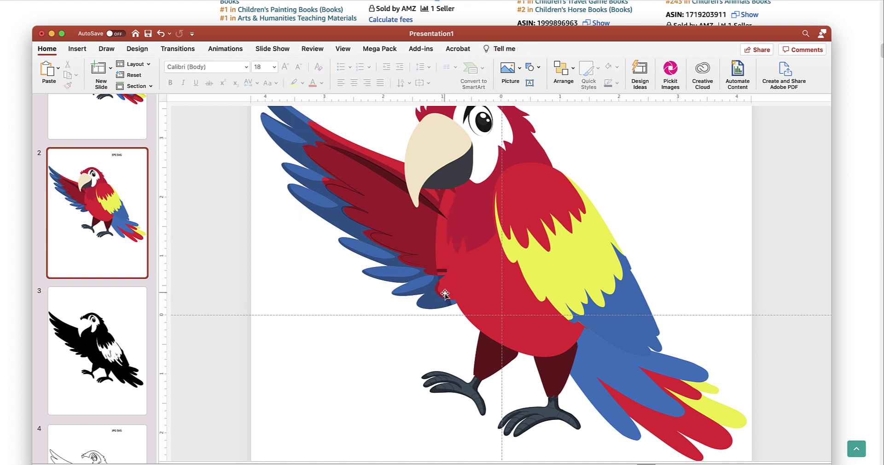
{"action": "left_click", "coordinate": [446, 292]}
{"action": "key", "text": "Delete"}
{"action": "left_click", "coordinate": [355, 189]}
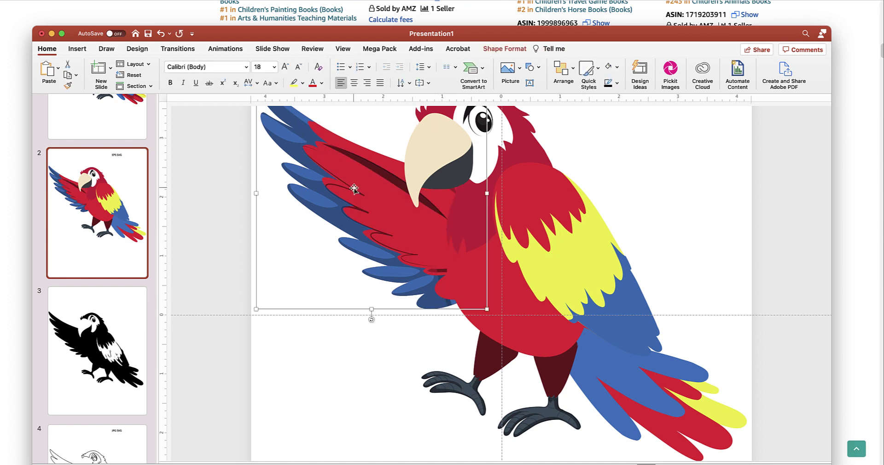
{"action": "key", "text": "Delete"}
{"action": "key", "text": "super+z"}
{"action": "key", "text": "super+z"}
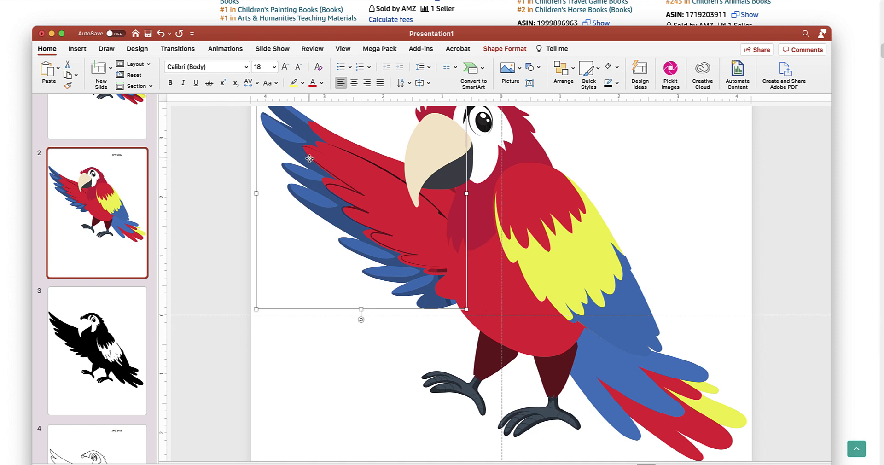
{"action": "key", "text": "Escape"}
Check the leftover small pieces along the wing's lower edge, then deselect the wing.
{"action": "left_click", "coordinate": [444, 292]}
{"action": "left_click", "coordinate": [442, 276]}
{"action": "key", "text": "Escape"}
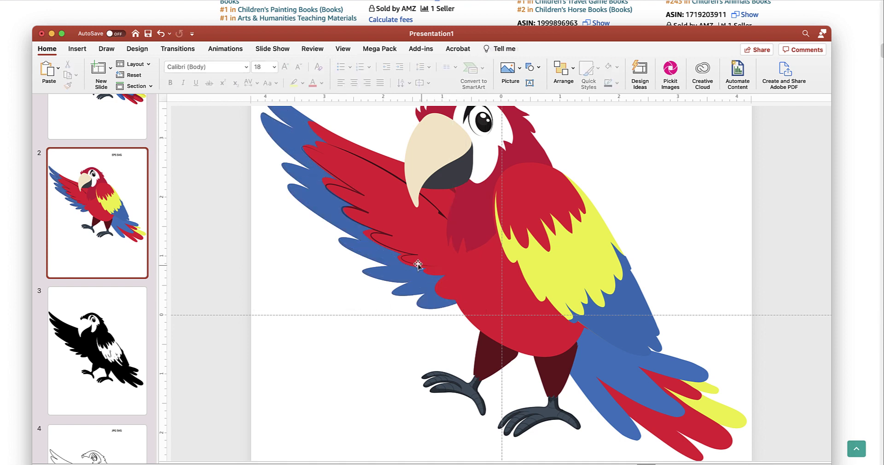
{"action": "left_click", "coordinate": [408, 253]}
{"action": "key", "text": "Escape"}
{"action": "left_click", "coordinate": [371, 163]}
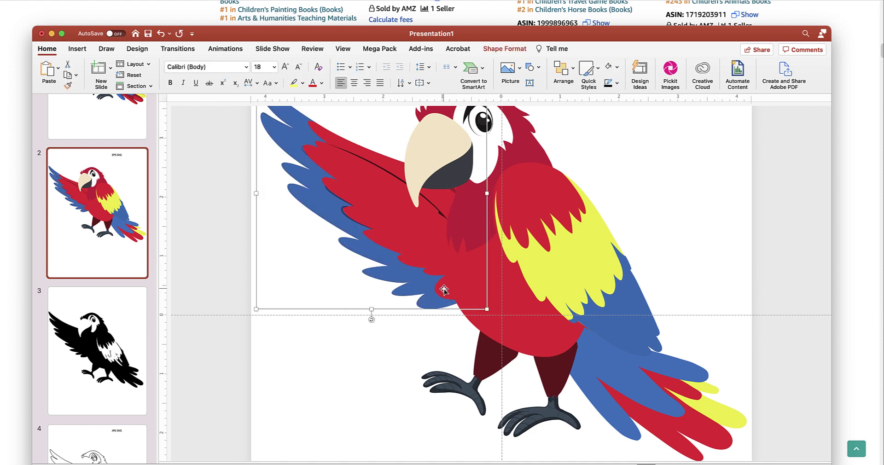
{"action": "scroll", "coordinate": [719, 272], "scroll_direction": "up", "scroll_amount": 3}
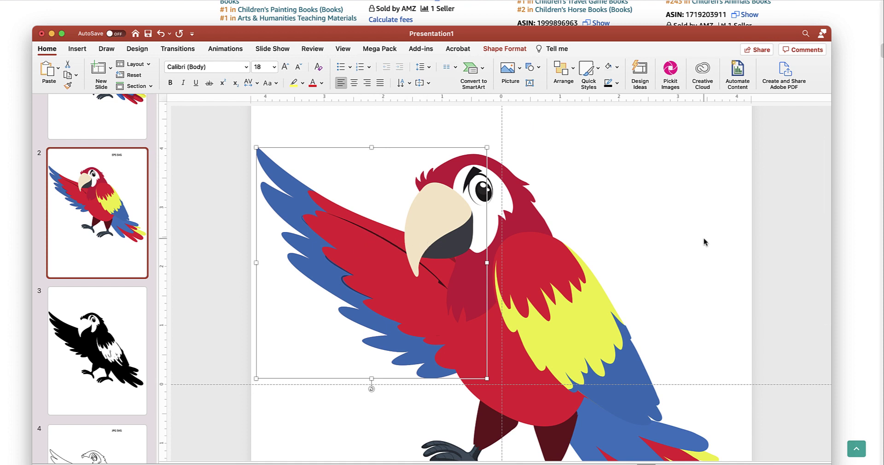
{"action": "left_click", "coordinate": [674, 239]}
{"action": "scroll", "coordinate": [672, 240], "scroll_direction": "down", "scroll_amount": 3}
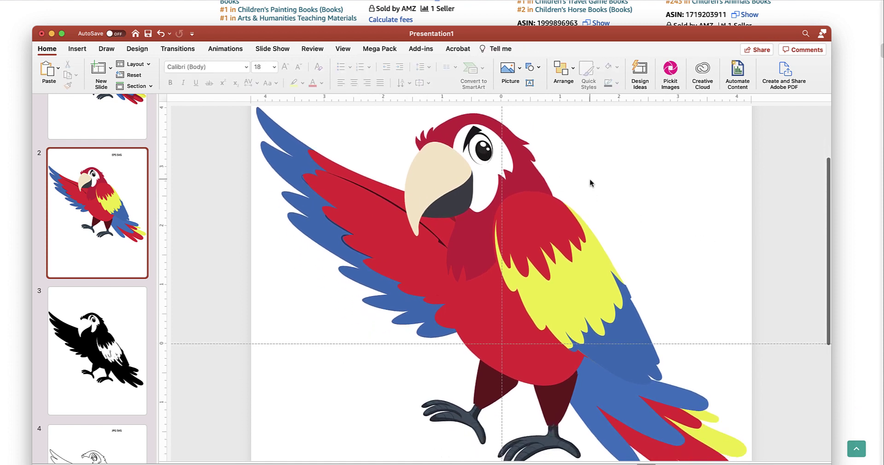
{"action": "scroll", "coordinate": [590, 184], "scroll_direction": "up", "scroll_amount": 3}
Group all of the slide 2 parrot's pieces into a single shape.
{"action": "scroll", "coordinate": [506, 150], "scroll_direction": "down", "scroll_amount": 5}
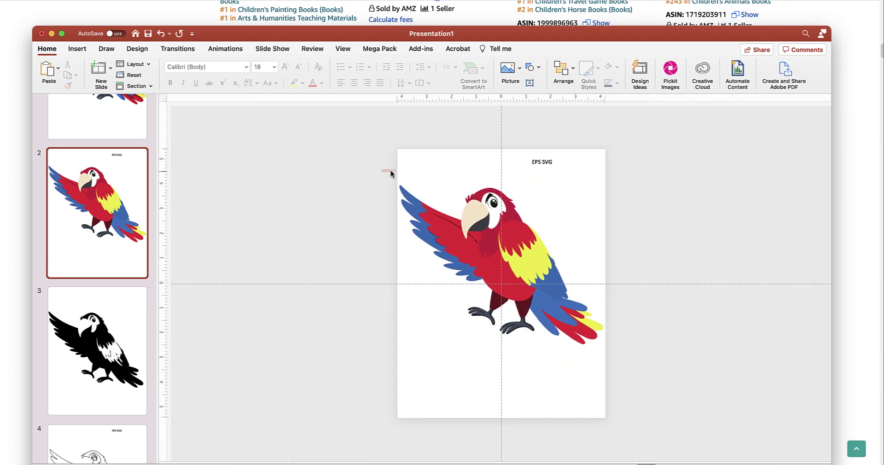
{"action": "left_click_drag", "start_coordinate": [391, 173], "coordinate": [622, 379]}
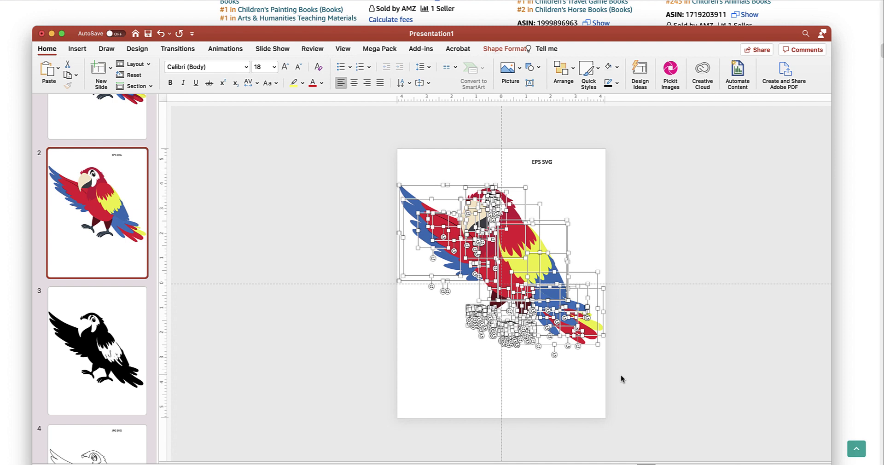
{"action": "right_click", "coordinate": [524, 267]}
{"action": "mouse_move", "coordinate": [564, 304]}
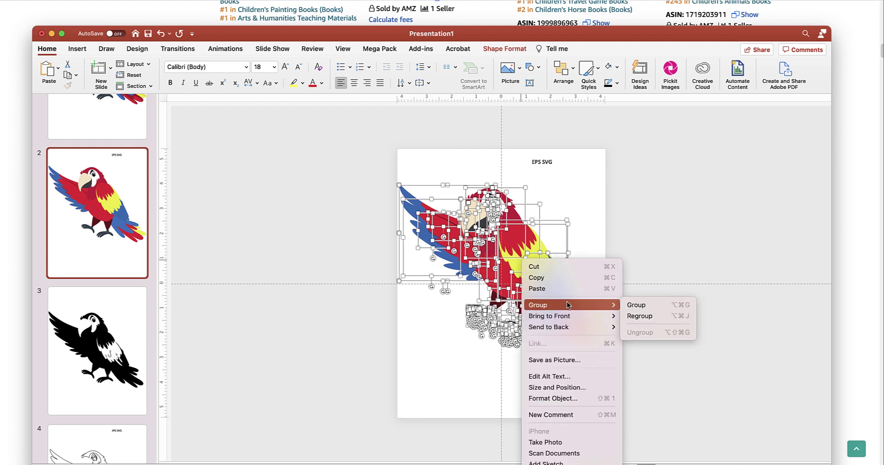
{"action": "left_click", "coordinate": [661, 305]}
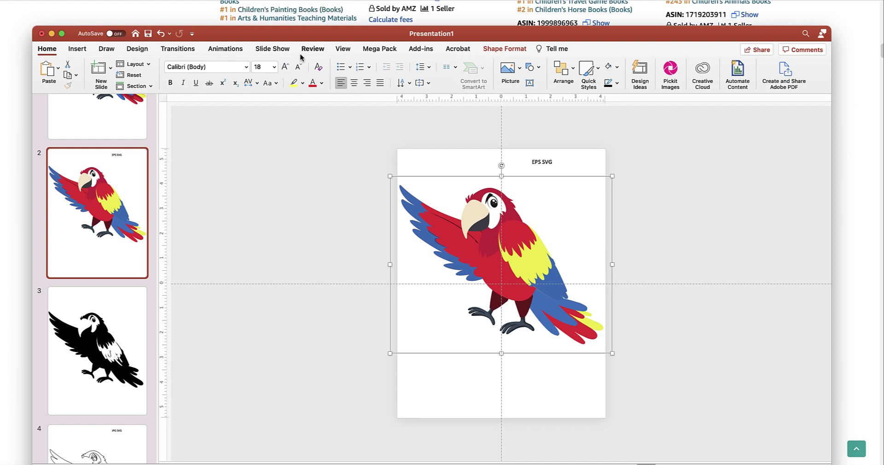
Give the grouped parrot a white fill and a black outline.
{"action": "left_click", "coordinate": [497, 50]}
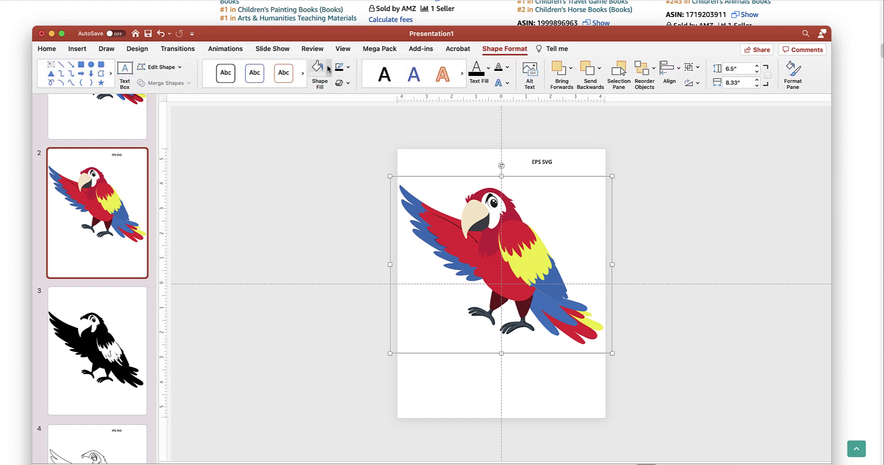
{"action": "left_click", "coordinate": [328, 69]}
{"action": "left_click", "coordinate": [322, 116]}
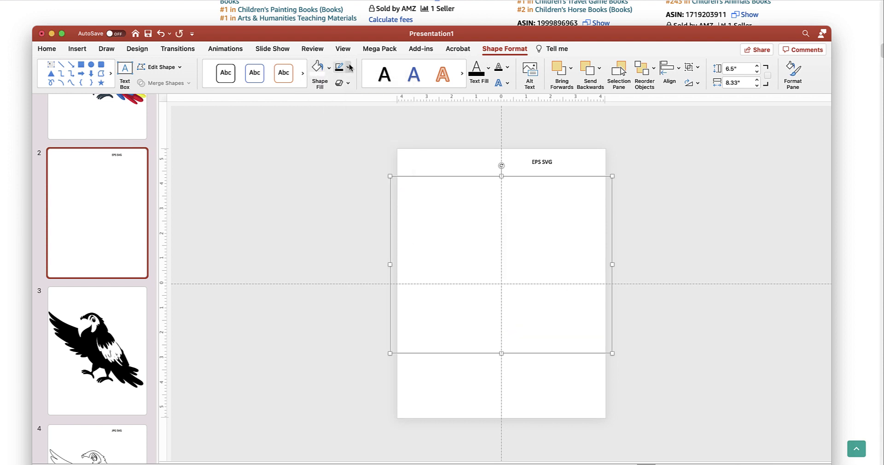
{"action": "left_click", "coordinate": [348, 67]}
{"action": "left_click", "coordinate": [350, 111]}
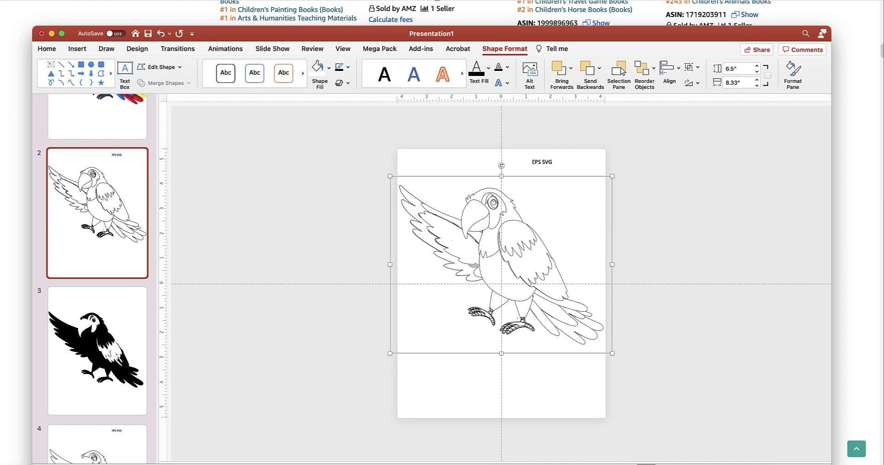
{"action": "left_click", "coordinate": [304, 0]}
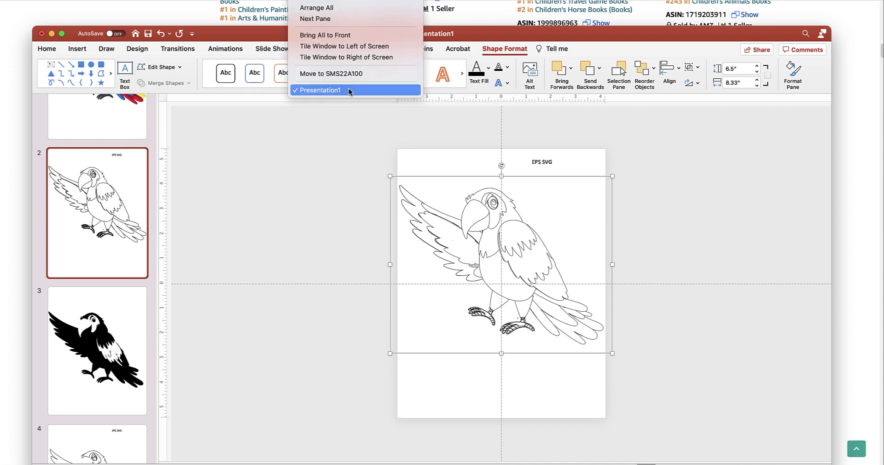
Open the recently used 'block' parrot presentation.
{"action": "mouse_move", "coordinate": [265, 0]}
{"action": "mouse_move", "coordinate": [74, 0]}
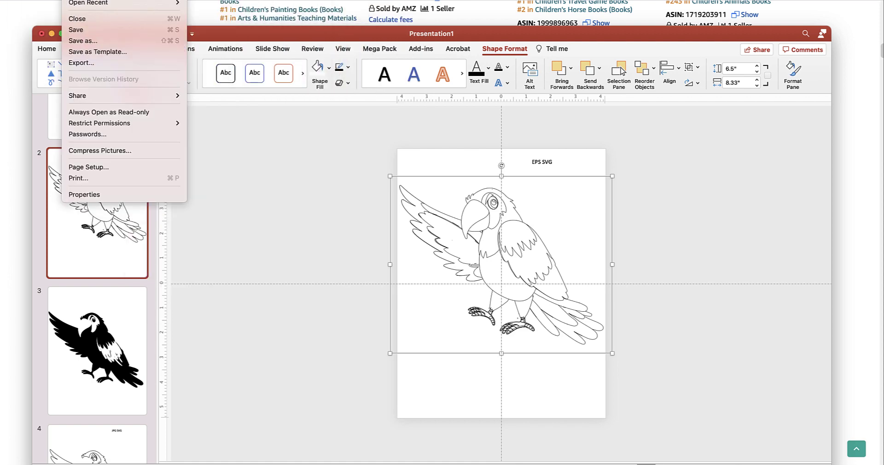
{"action": "left_click", "coordinate": [233, 5]}
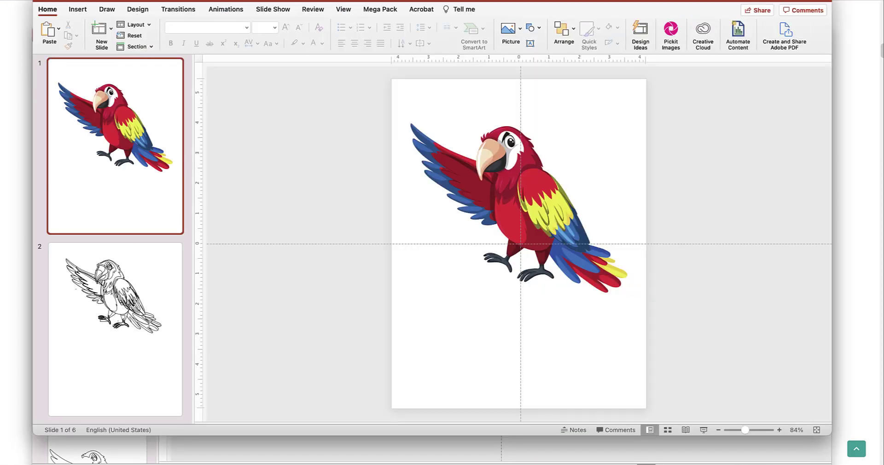
{"action": "left_click_drag", "start_coordinate": [229, 3], "coordinate": [615, 39]}
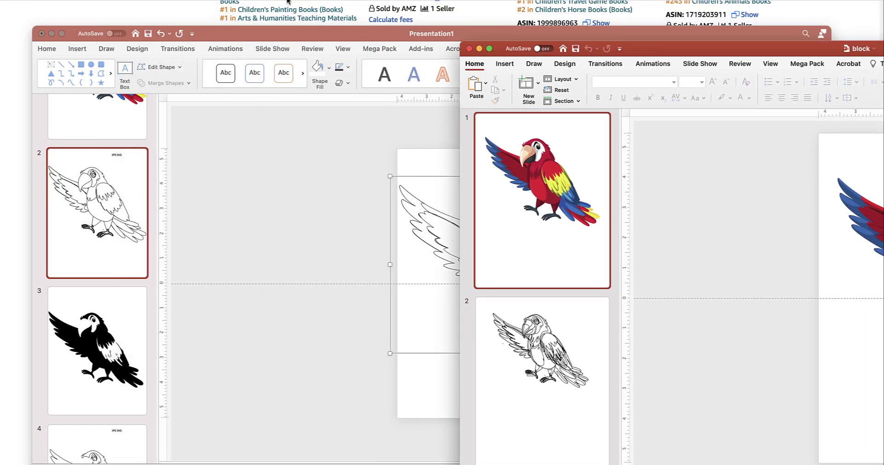
Arrange block and Presentation1 side by side, with block showing its slide 2 line-art parrot.
{"action": "left_click_drag", "start_coordinate": [324, 30], "coordinate": [198, 16]}
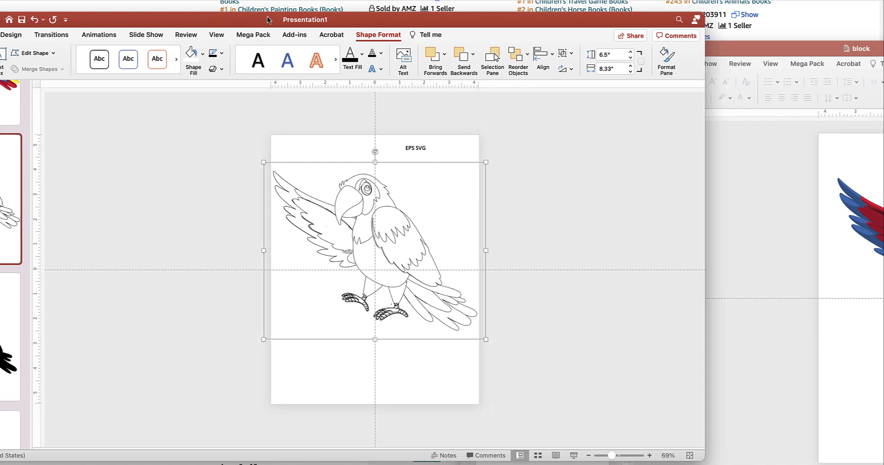
{"action": "left_click_drag", "start_coordinate": [268, 20], "coordinate": [188, 16]}
{"action": "left_click_drag", "start_coordinate": [763, 59], "coordinate": [717, 40]}
{"action": "key", "text": "Down"}
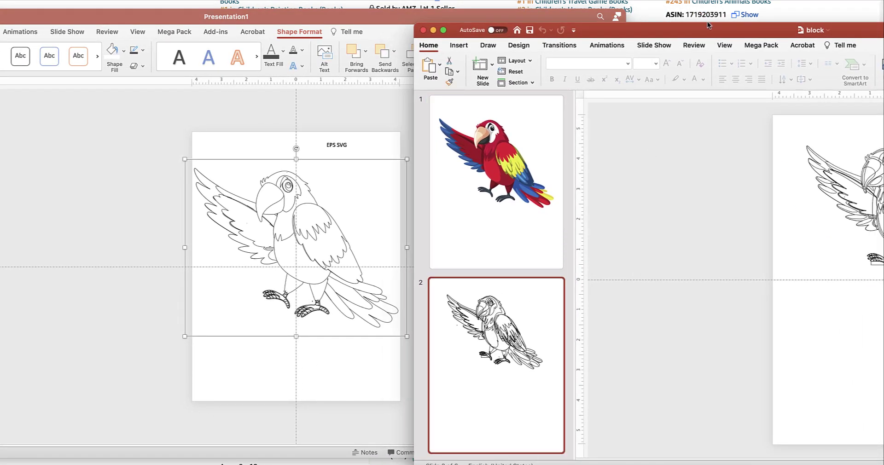
{"action": "left_click_drag", "start_coordinate": [414, 262], "coordinate": [654, 262]}
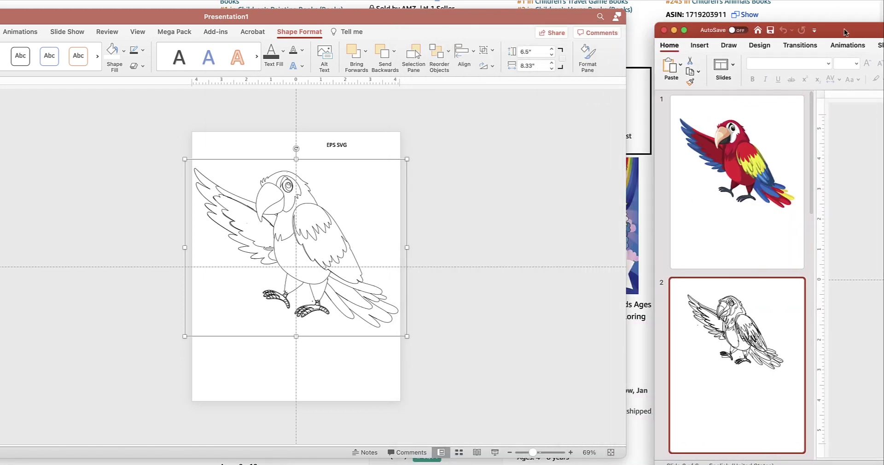
{"action": "left_click_drag", "start_coordinate": [844, 30], "coordinate": [635, 28]}
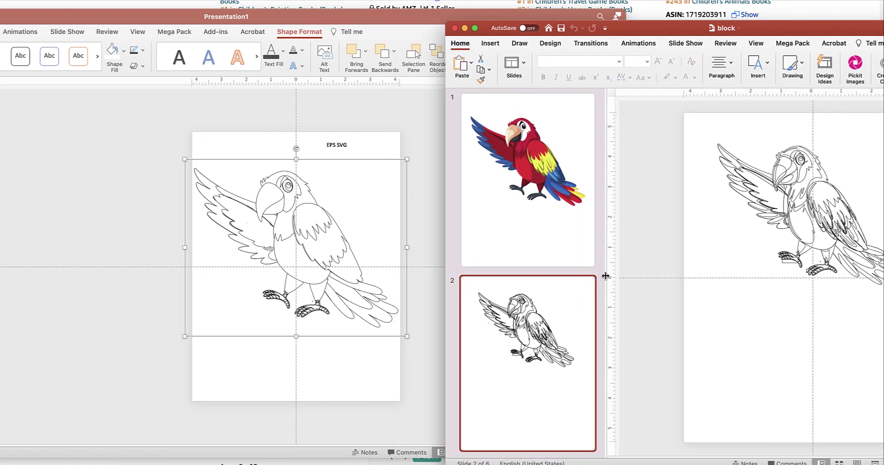
{"action": "left_click_drag", "start_coordinate": [605, 275], "coordinate": [489, 275]}
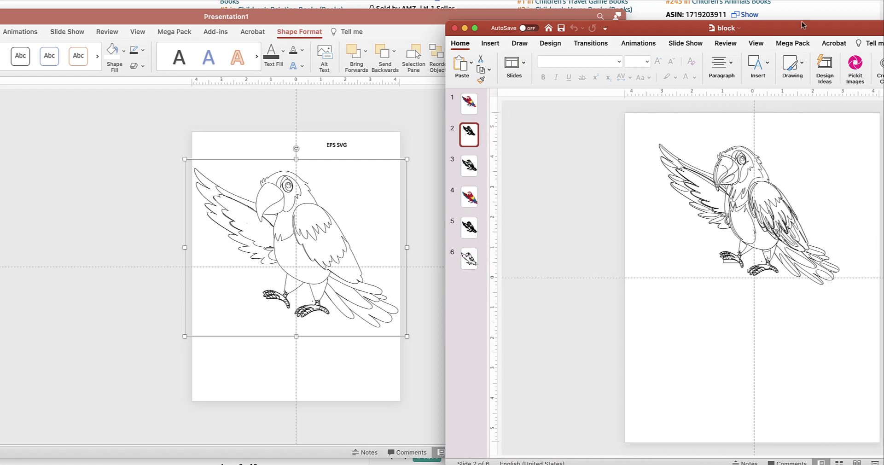
{"action": "left_click_drag", "start_coordinate": [802, 24], "coordinate": [766, 11]}
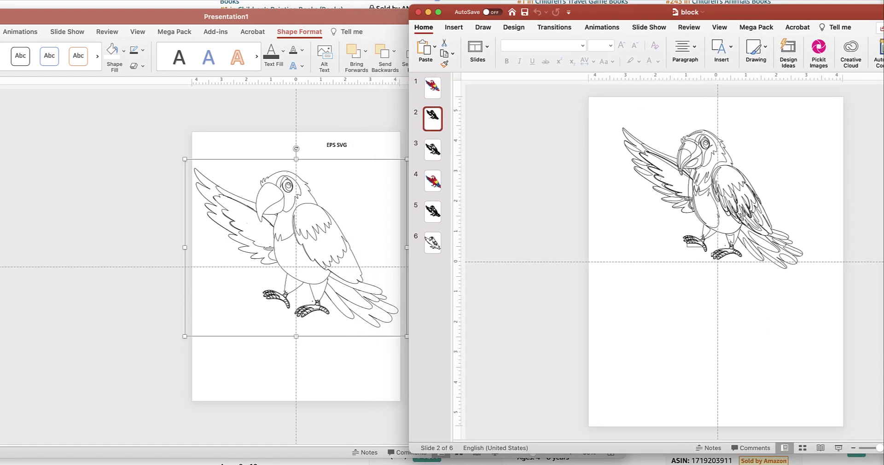
{"action": "left_click_drag", "start_coordinate": [360, 20], "coordinate": [336, 11]}
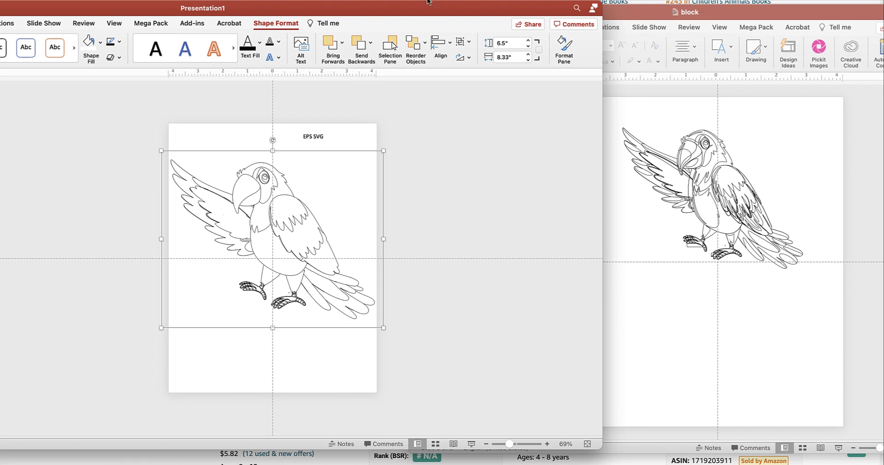
{"action": "left_click_drag", "start_coordinate": [427, 2], "coordinate": [628, 0]}
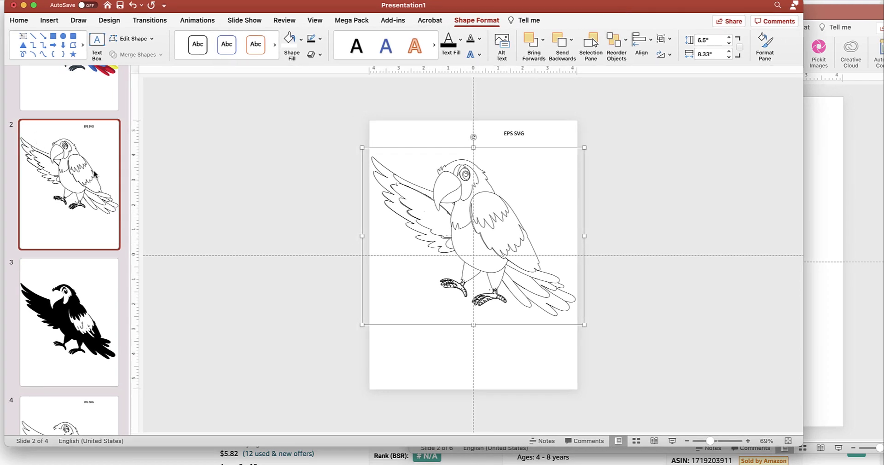
{"action": "scroll", "coordinate": [95, 174], "scroll_direction": "up", "scroll_amount": 3}
Duplicate the colour parrot slide and convert the copy's graphic into editable shapes.
{"action": "left_click", "coordinate": [63, 116]}
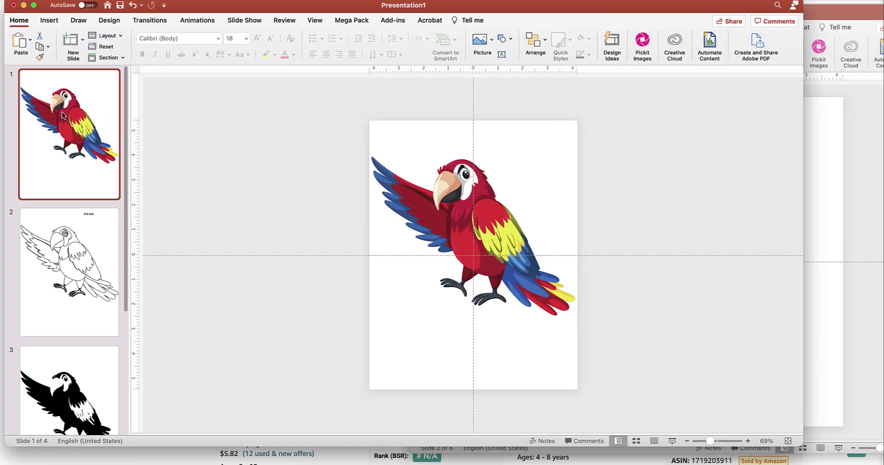
{"action": "key", "text": "super+d"}
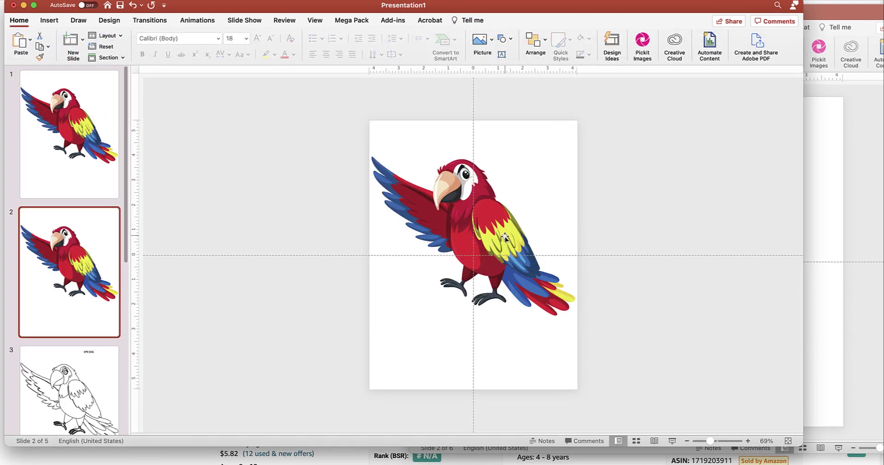
{"action": "left_click", "coordinate": [518, 220]}
{"action": "left_click", "coordinate": [488, 21]}
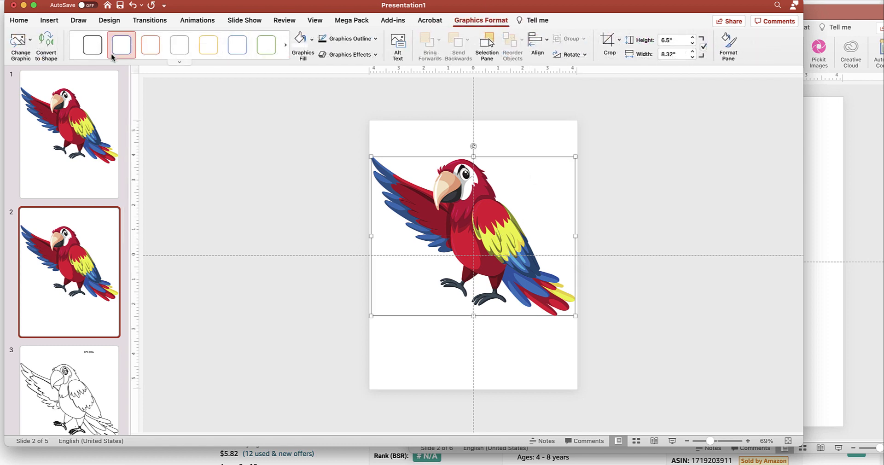
{"action": "left_click", "coordinate": [47, 44]}
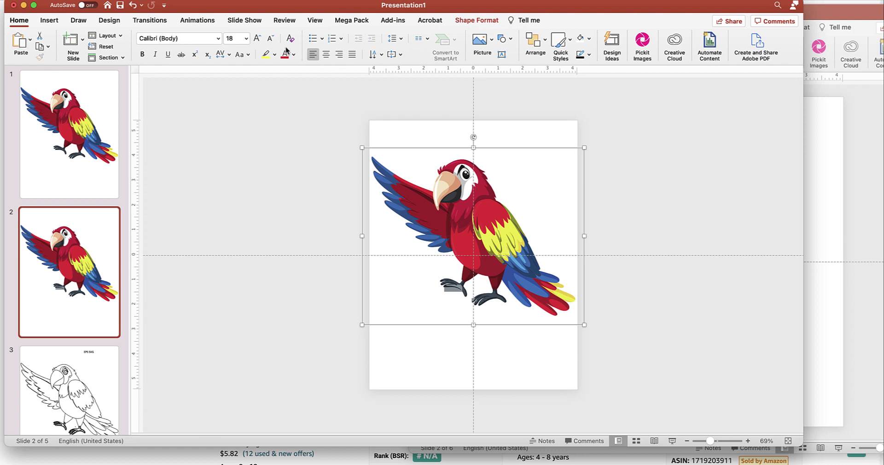
Set the parrot shapes to No Fill with a black outline.
{"action": "left_click", "coordinate": [476, 23]}
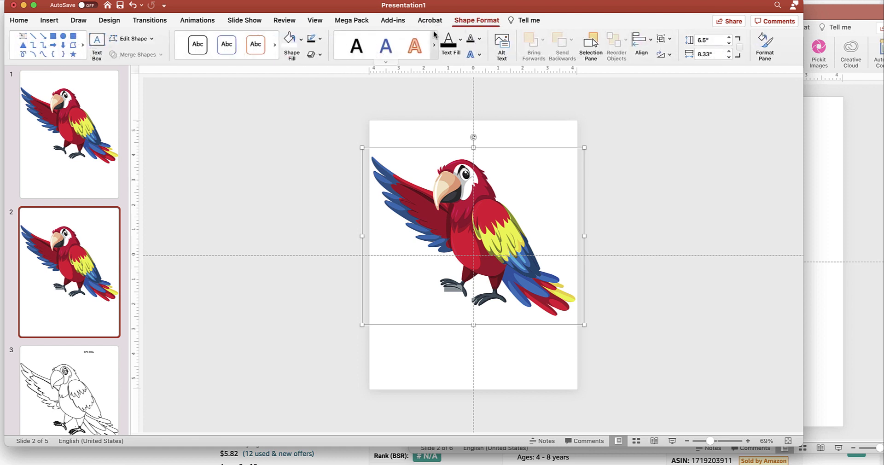
{"action": "left_click", "coordinate": [312, 44]}
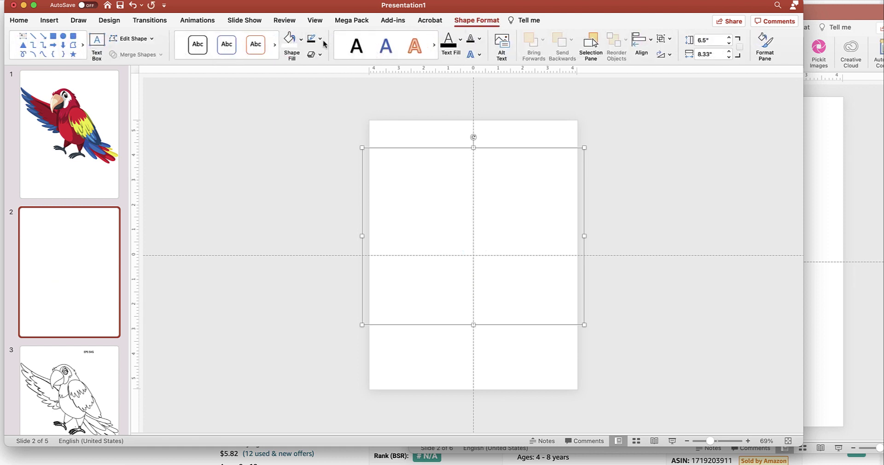
{"action": "left_click", "coordinate": [313, 41]}
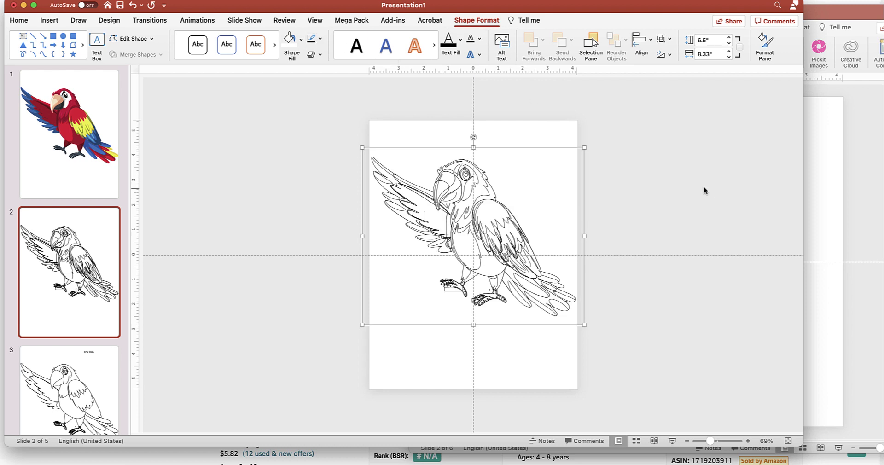
{"action": "scroll", "coordinate": [65, 278], "scroll_direction": "down", "scroll_amount": 10}
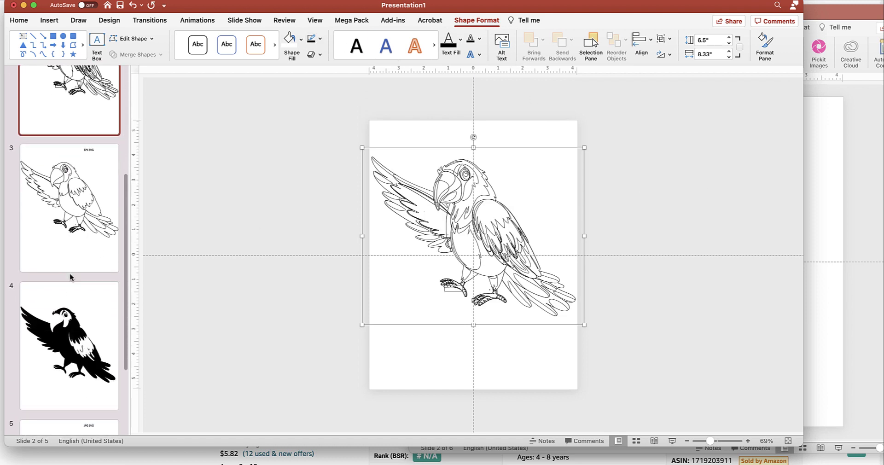
Ungroup the slide 3 parrot picture into separate shapes.
{"action": "key", "text": "Down"}
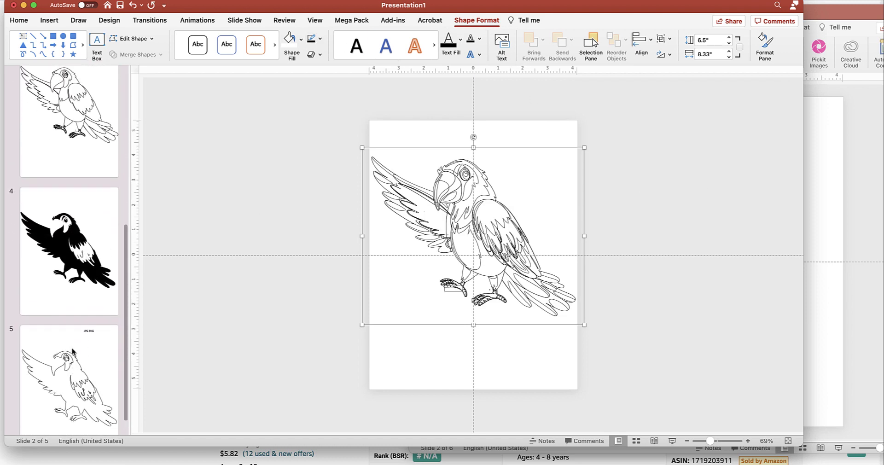
{"action": "left_click", "coordinate": [450, 189]}
{"action": "right_click", "coordinate": [450, 188]}
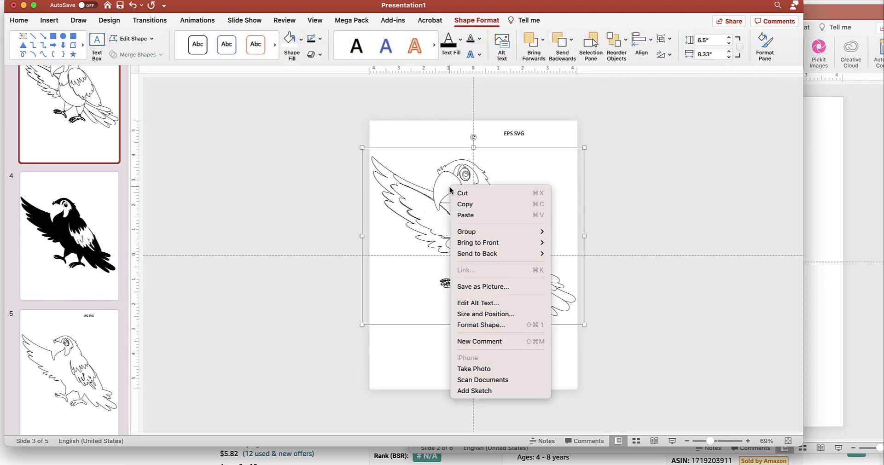
{"action": "mouse_move", "coordinate": [497, 231]}
{"action": "left_click", "coordinate": [569, 259]}
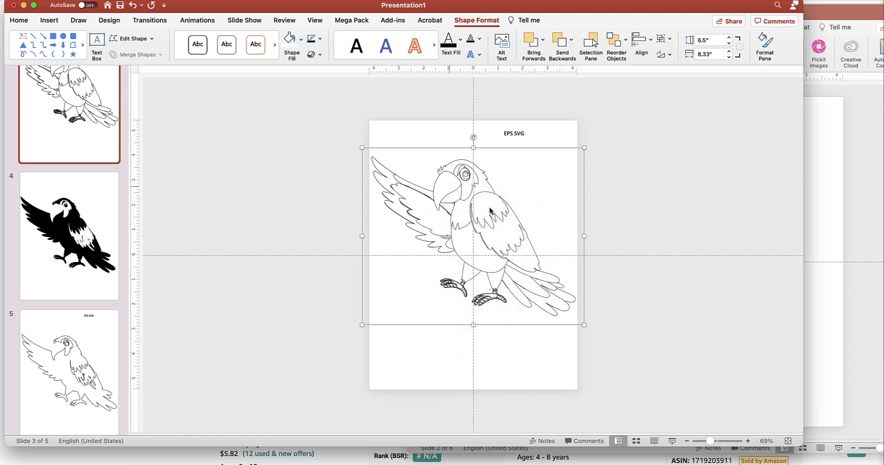
{"action": "left_click", "coordinate": [658, 162]}
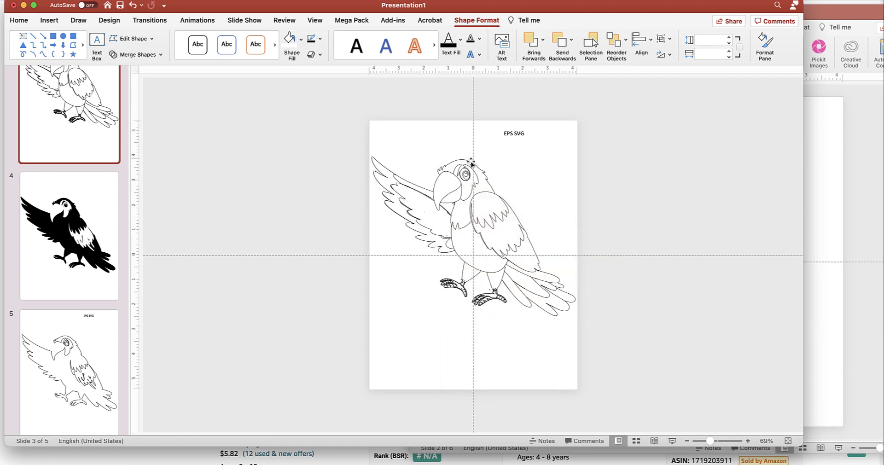
Copy the beak shape onto slide 5 and place it over the parrot's head.
{"action": "left_click", "coordinate": [450, 185]}
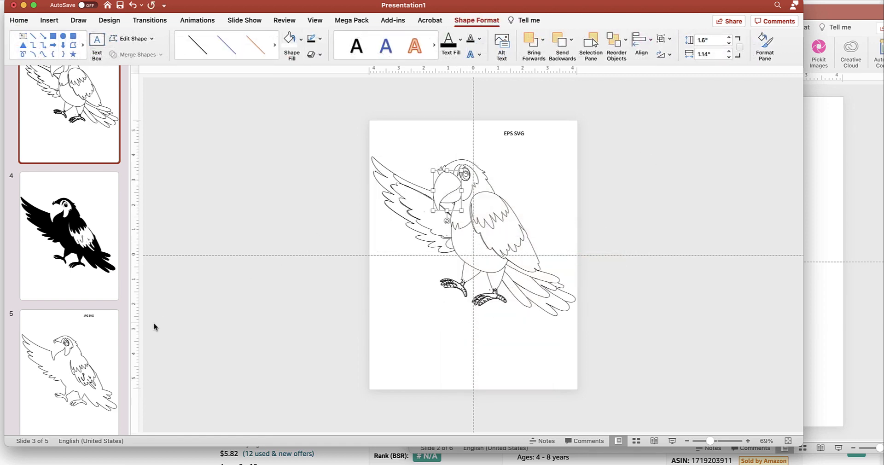
{"action": "left_click", "coordinate": [81, 339]}
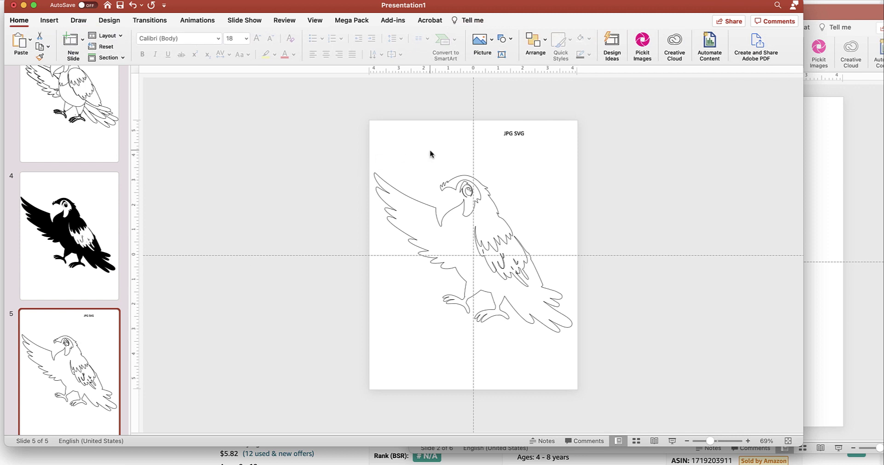
{"action": "key", "text": "super+v"}
{"action": "left_click_drag", "start_coordinate": [446, 182], "coordinate": [449, 197]}
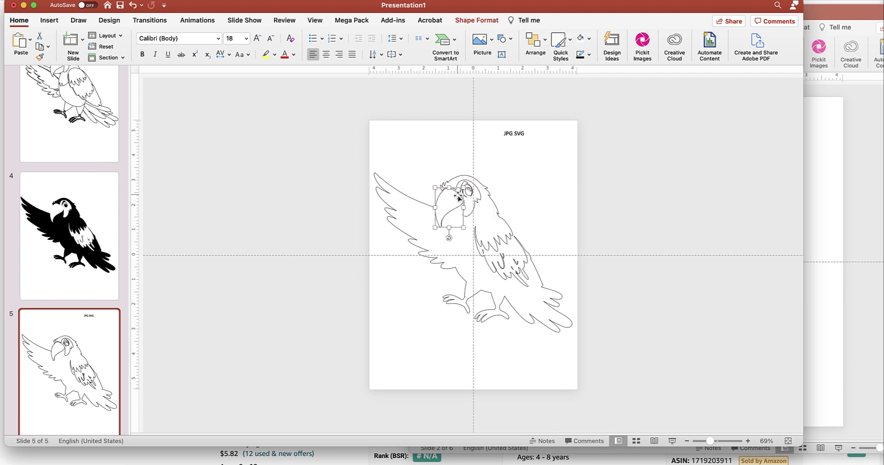
Paste another beak piece from slide 3 onto slide 5's beak.
{"action": "left_click", "coordinate": [95, 140]}
{"action": "left_click", "coordinate": [460, 202]}
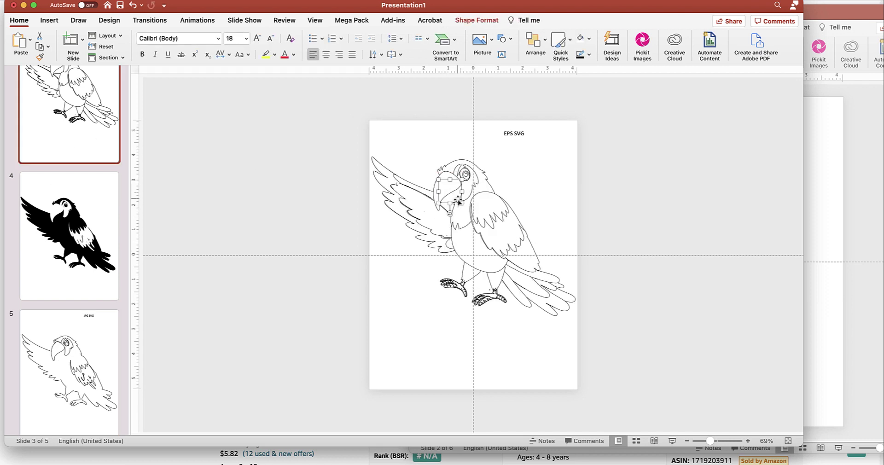
{"action": "left_click", "coordinate": [68, 367]}
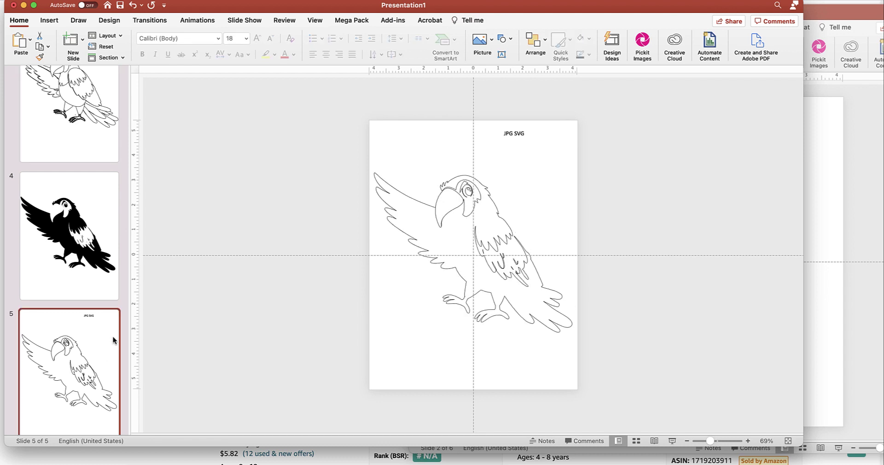
{"action": "left_click", "coordinate": [449, 206]}
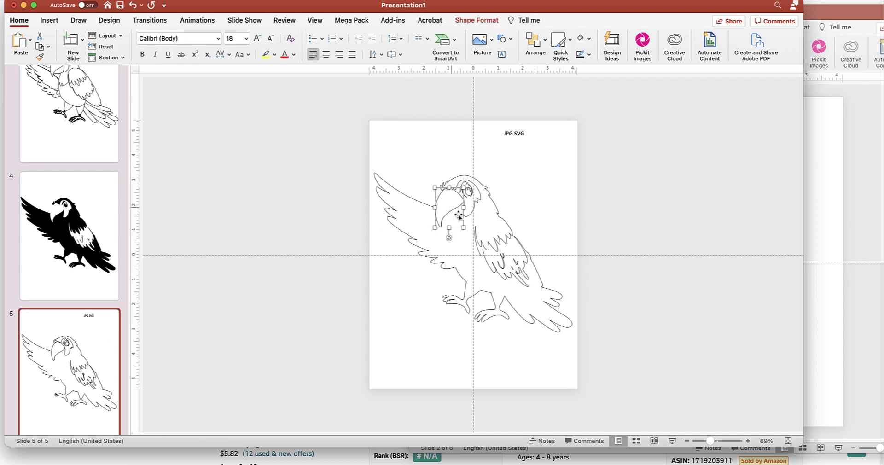
{"action": "left_click", "coordinate": [588, 247]}
{"action": "key", "text": "super+v"}
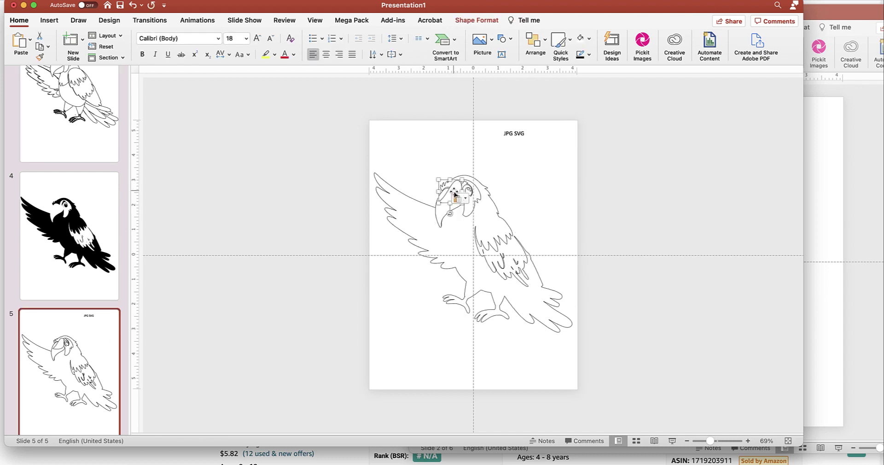
{"action": "mouse_move", "coordinate": [454, 195]}
{"action": "left_mouse_down"}
{"action": "mouse_move", "coordinate": [456, 209]}
{"action": "mouse_move", "coordinate": [451, 198]}
{"action": "left_mouse_up"}
Resize the larger beak shape to fit the parrot's head.
{"action": "left_click", "coordinate": [447, 194]}
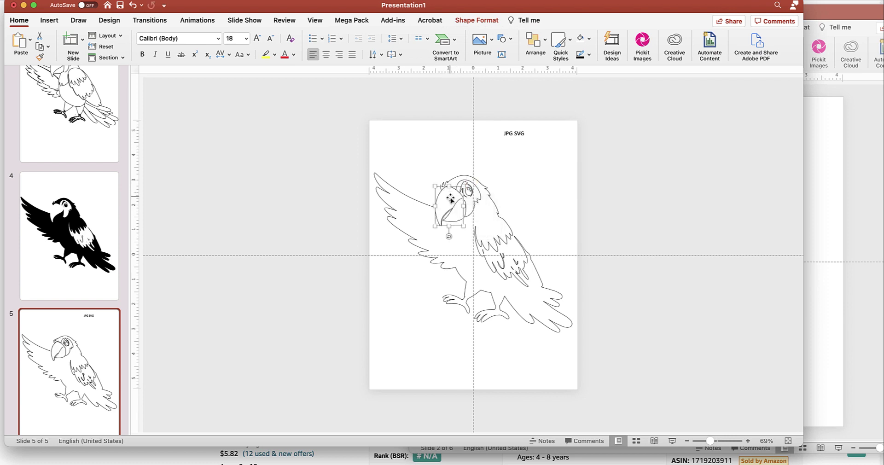
{"action": "left_click", "coordinate": [465, 232]}
{"action": "left_click", "coordinate": [467, 232]}
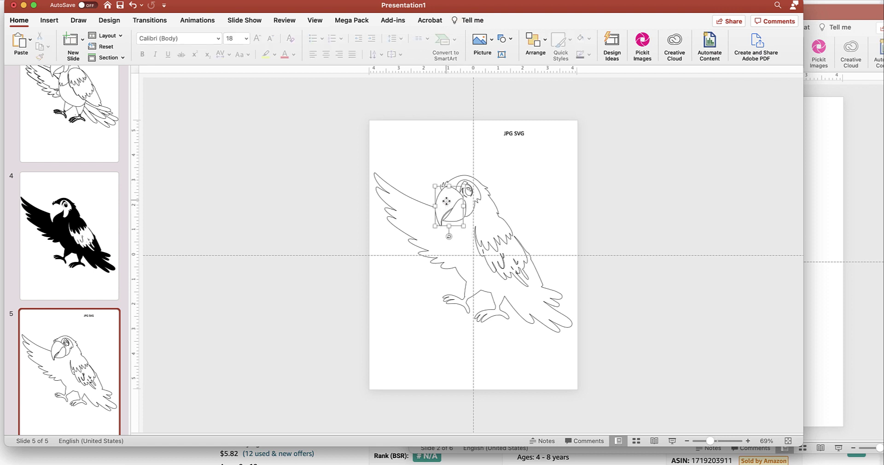
{"action": "left_click_drag", "start_coordinate": [468, 229], "coordinate": [453, 239]}
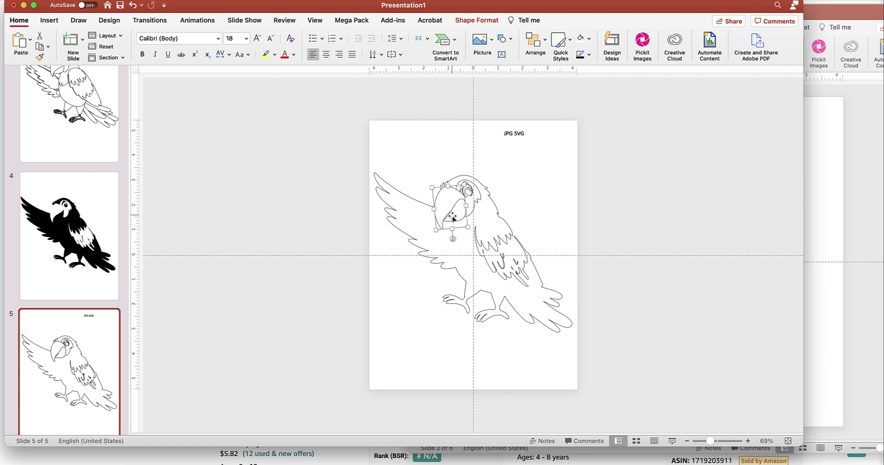
Send the smaller beak piece to the back.
{"action": "left_click", "coordinate": [466, 218]}
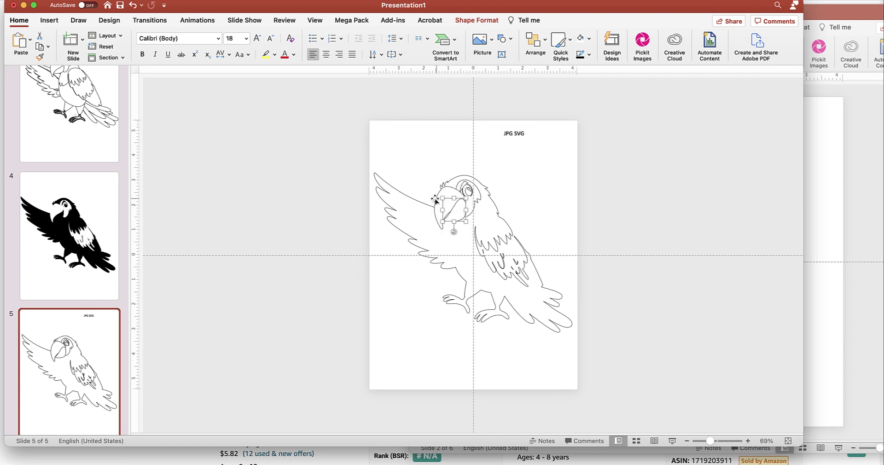
{"action": "left_click", "coordinate": [546, 47]}
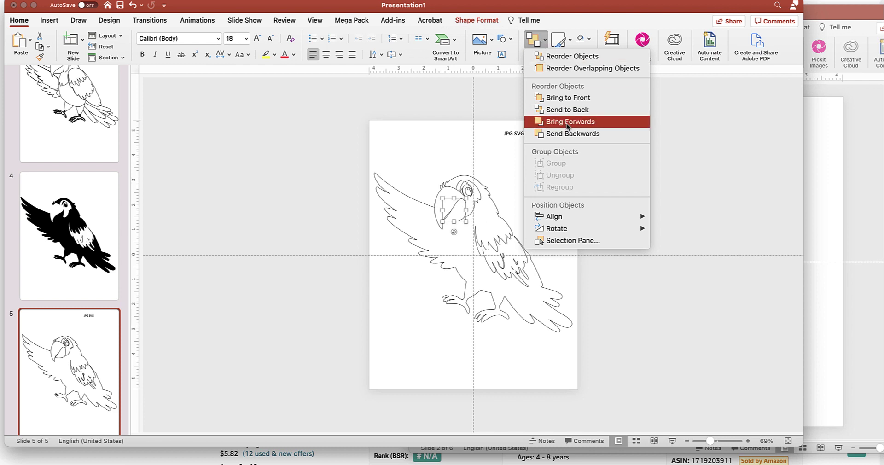
{"action": "left_click", "coordinate": [568, 111]}
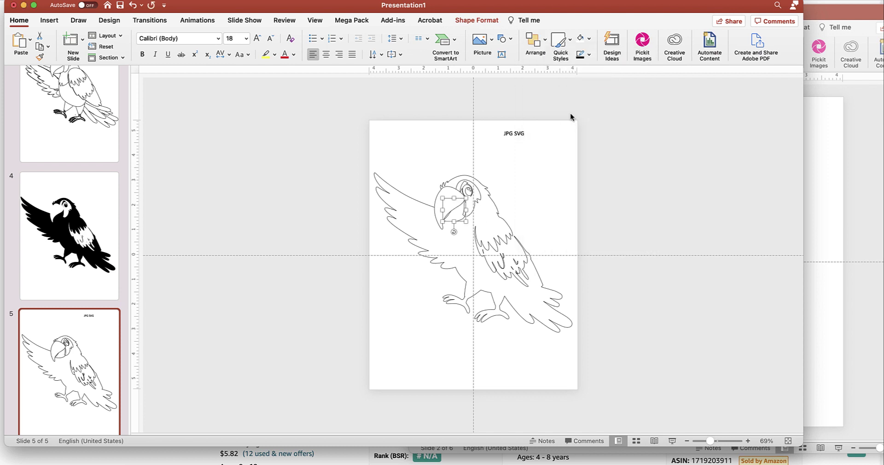
{"action": "left_click", "coordinate": [604, 210]}
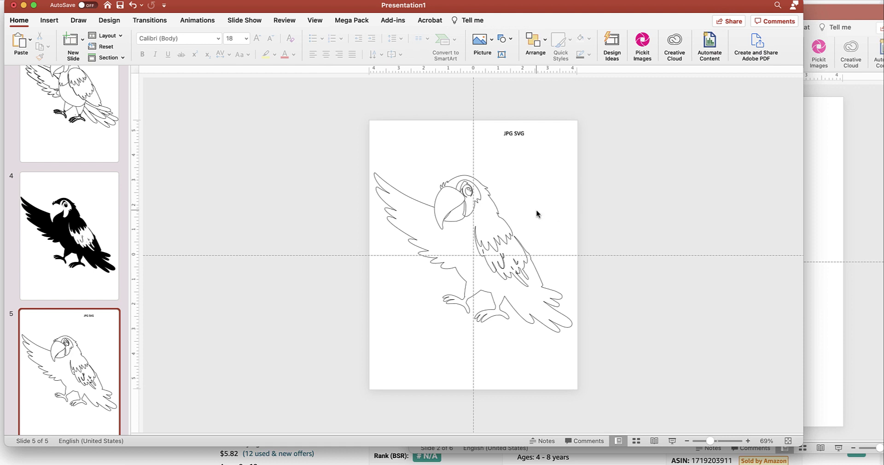
{"action": "left_click", "coordinate": [87, 103]}
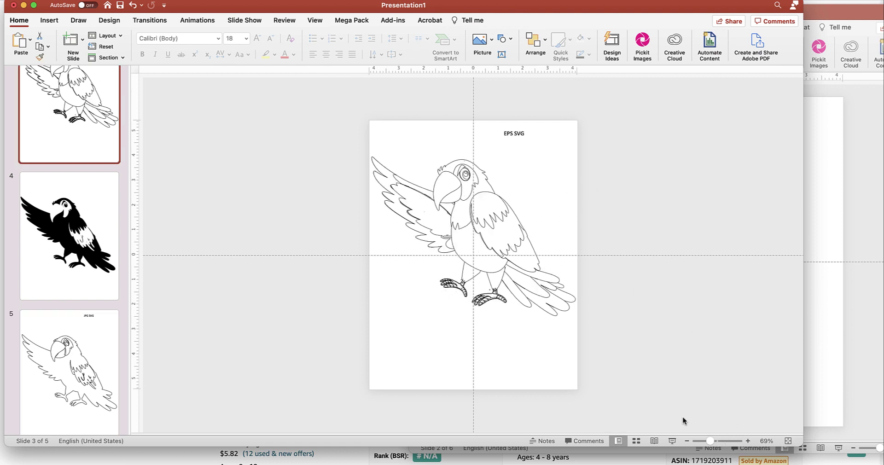
Zoom to 180% and enlarge the parrot's eye shape on slide 3.
{"action": "left_click_drag", "start_coordinate": [713, 443], "coordinate": [724, 442]}
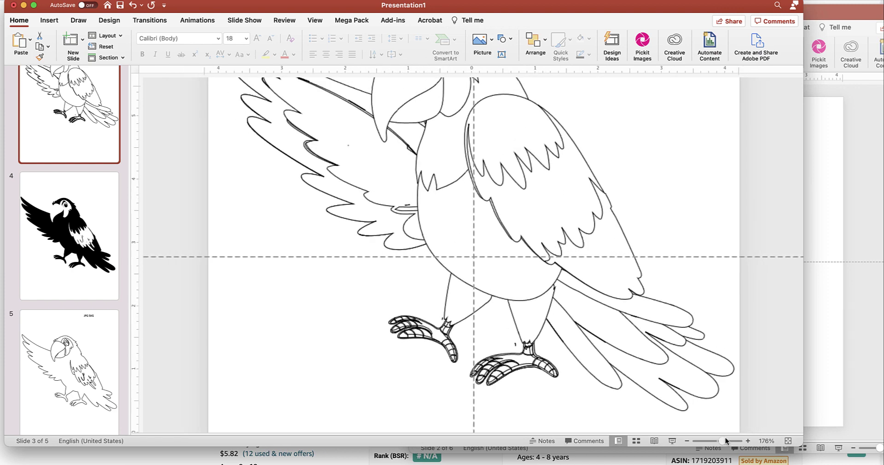
{"action": "scroll", "coordinate": [562, 98], "scroll_direction": "up", "scroll_amount": 5}
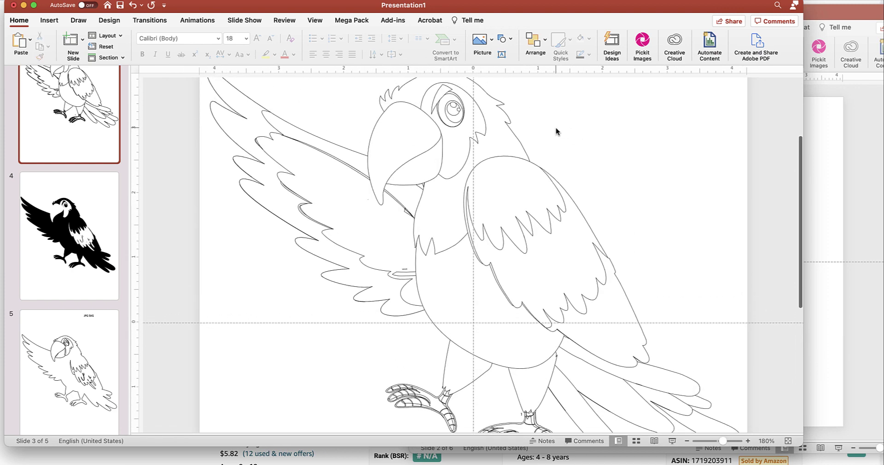
{"action": "left_click", "coordinate": [457, 118]}
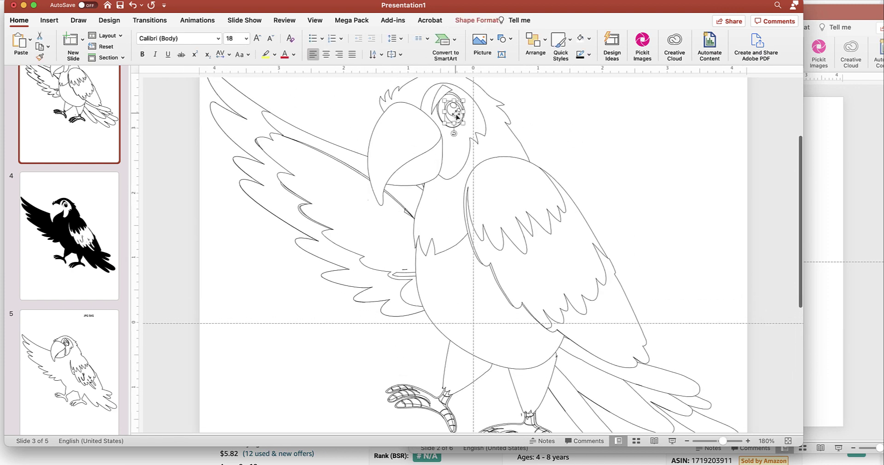
{"action": "left_click_drag", "start_coordinate": [454, 98], "coordinate": [450, 92]}
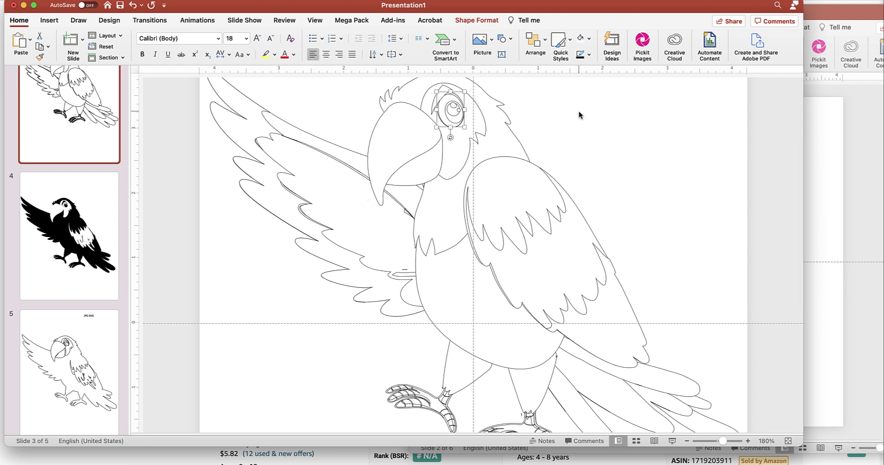
{"action": "scroll", "coordinate": [578, 114], "scroll_direction": "down", "scroll_amount": 5}
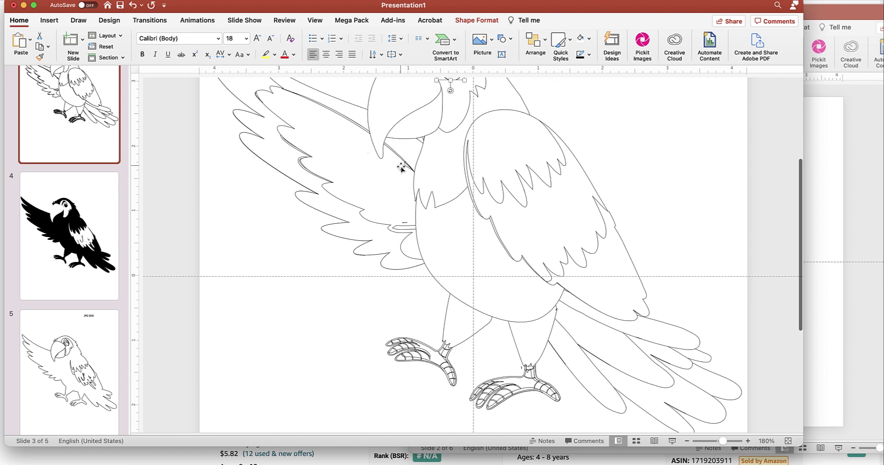
Delete the stray wing line segment.
{"action": "left_click", "coordinate": [406, 167]}
{"action": "left_click", "coordinate": [408, 166]}
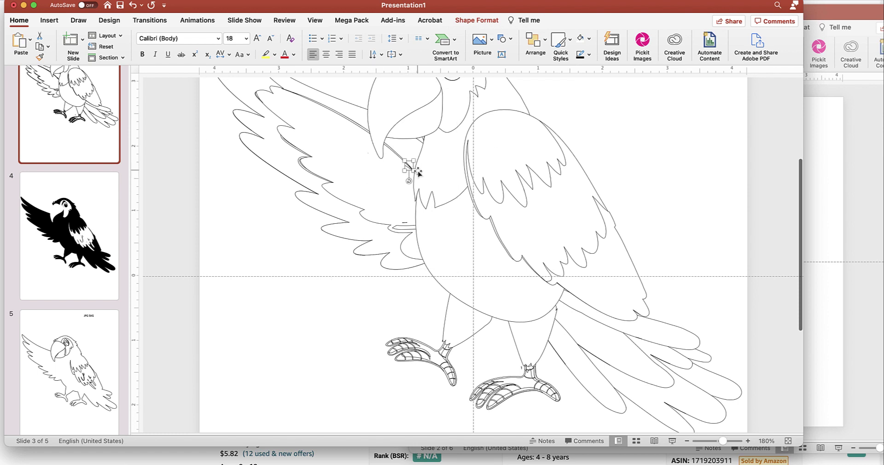
{"action": "left_click", "coordinate": [415, 187]}
{"action": "left_click", "coordinate": [408, 169]}
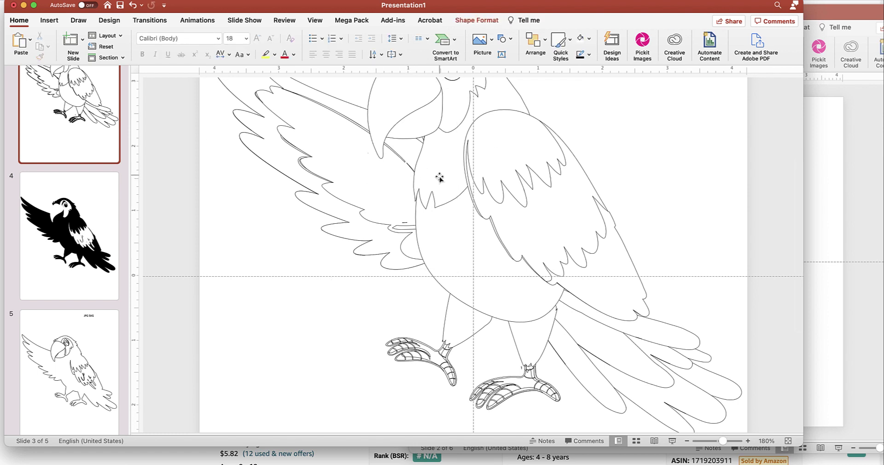
{"action": "left_click", "coordinate": [408, 195]}
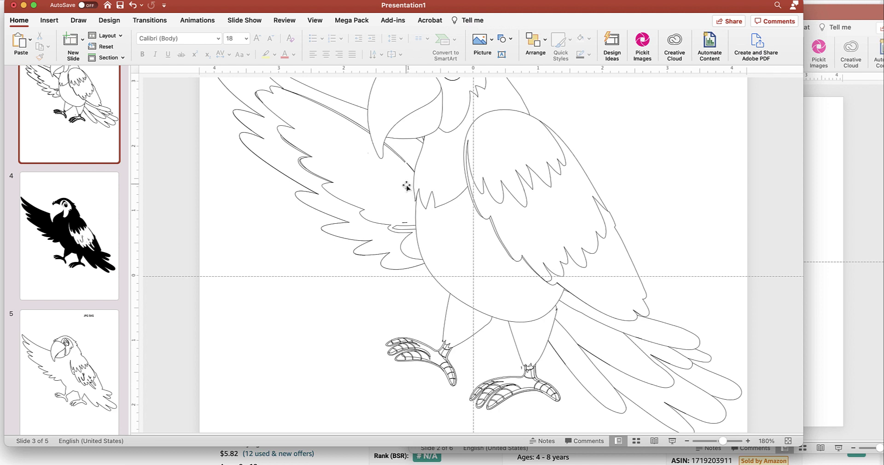
{"action": "left_click", "coordinate": [346, 119]}
{"action": "key", "text": "Delete"}
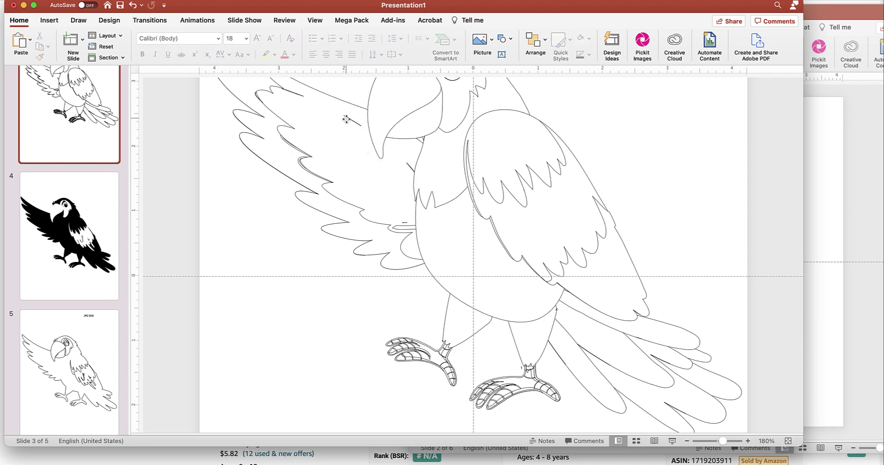
Union the two wing line shapes into one, undoing and then redoing the merge.
{"action": "left_click", "coordinate": [346, 119]}
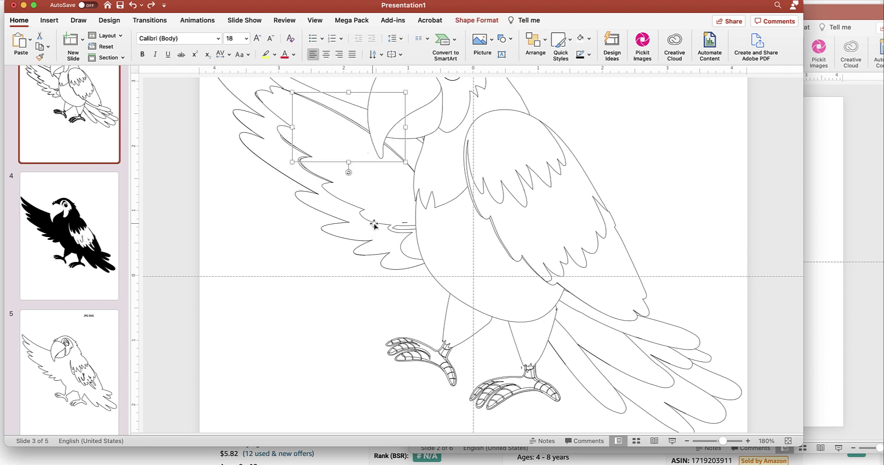
{"action": "left_click", "coordinate": [354, 120], "text": "shift"}
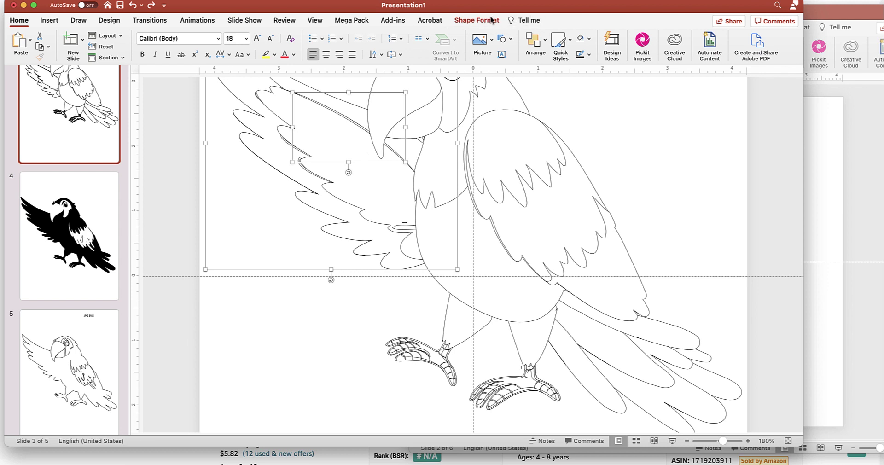
{"action": "left_click", "coordinate": [136, 54]}
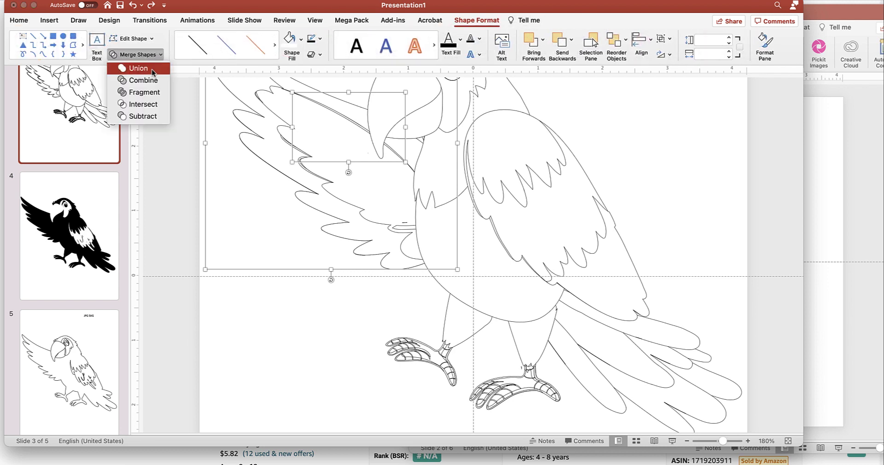
{"action": "left_click", "coordinate": [152, 72]}
{"action": "key", "text": "super+z"}
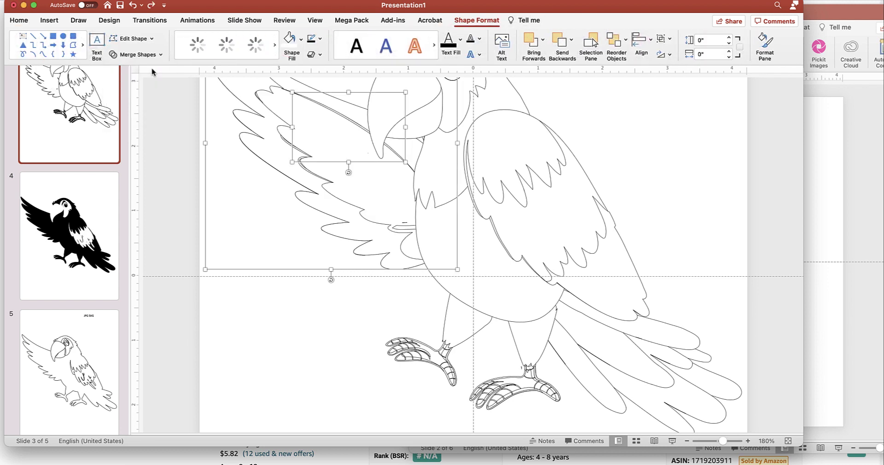
{"action": "left_click", "coordinate": [409, 228]}
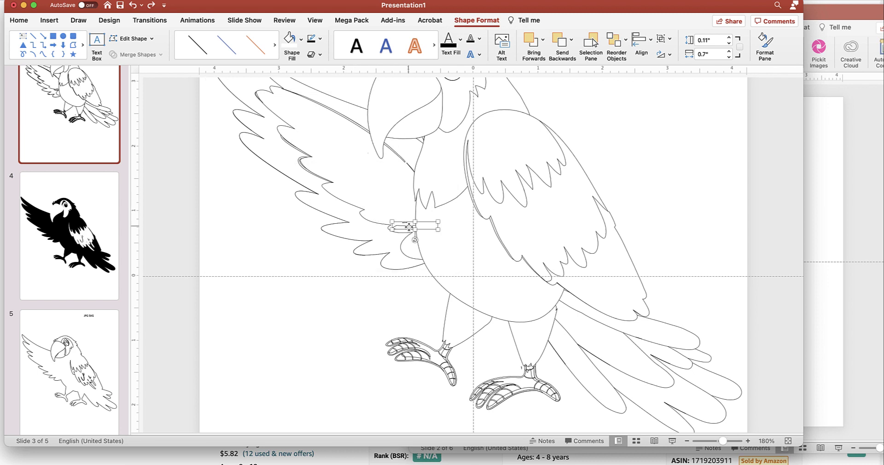
{"action": "key", "text": "super+y"}
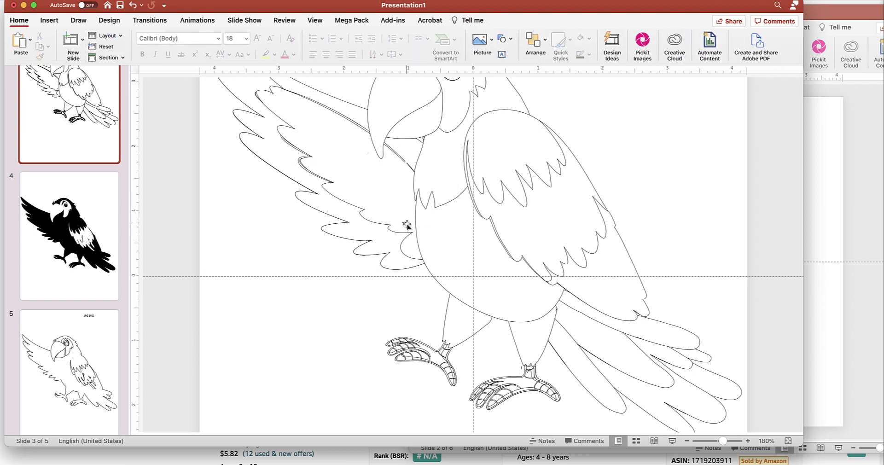
Pull the cluttered claw pieces off the parrot's left and right feet.
{"action": "scroll", "coordinate": [434, 229], "scroll_direction": "down", "scroll_amount": 5}
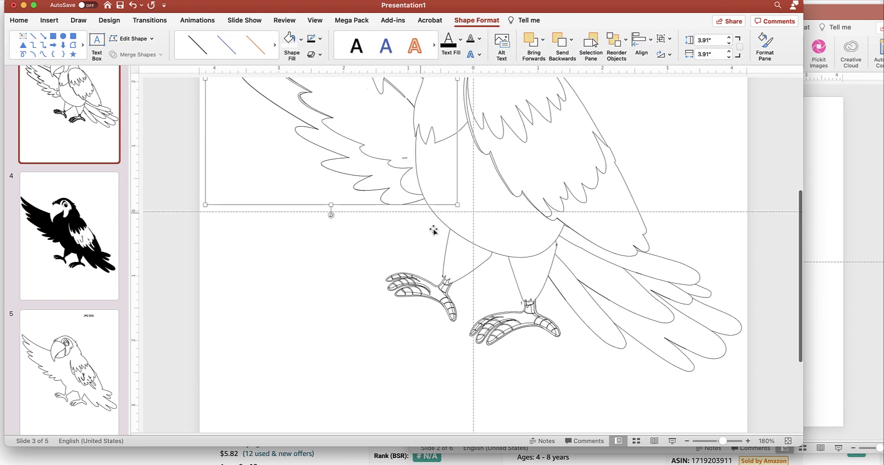
{"action": "left_click", "coordinate": [439, 272]}
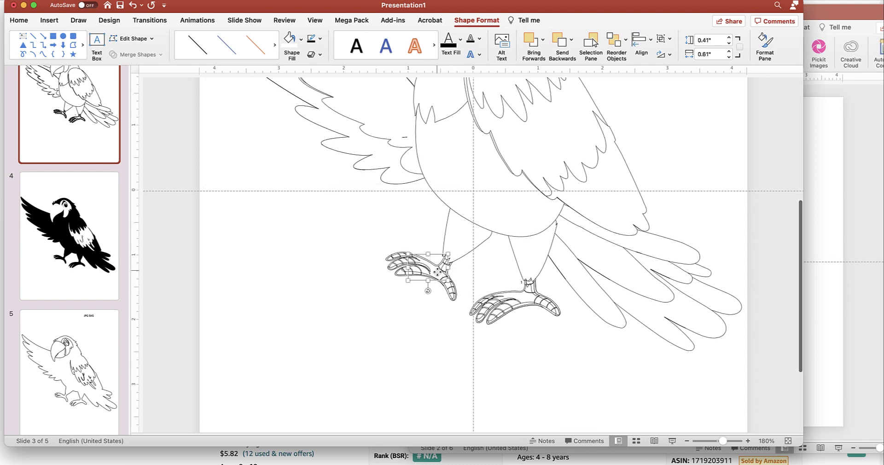
{"action": "left_click_drag", "start_coordinate": [439, 272], "coordinate": [386, 346]}
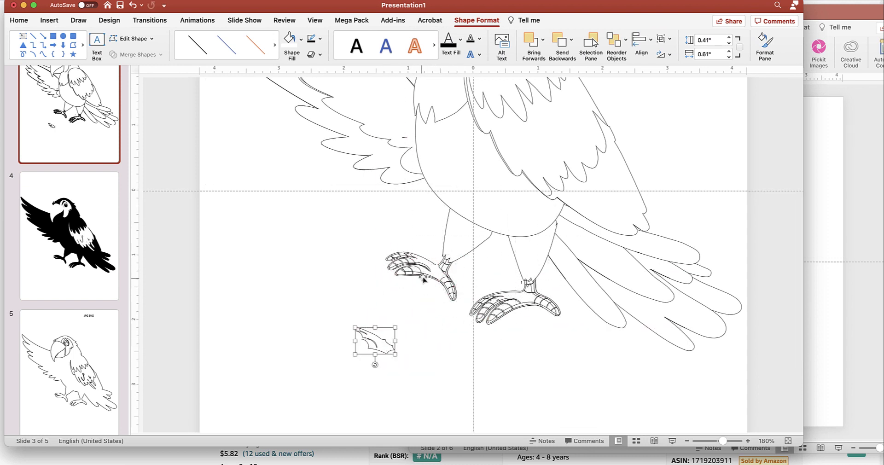
{"action": "left_click_drag", "start_coordinate": [514, 300], "coordinate": [337, 337]}
{"action": "left_click_drag", "start_coordinate": [525, 308], "coordinate": [546, 364]}
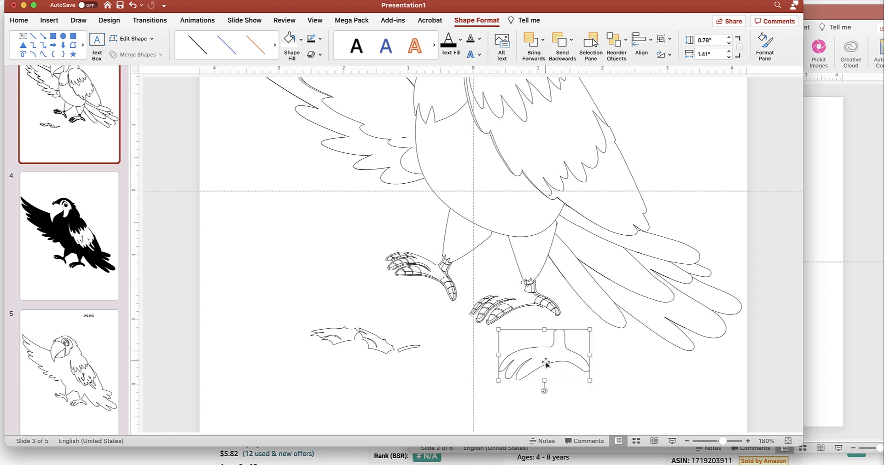
{"action": "left_click", "coordinate": [508, 304]}
{"action": "left_click_drag", "start_coordinate": [571, 326], "coordinate": [473, 284]}
{"action": "left_click", "coordinate": [473, 284]}
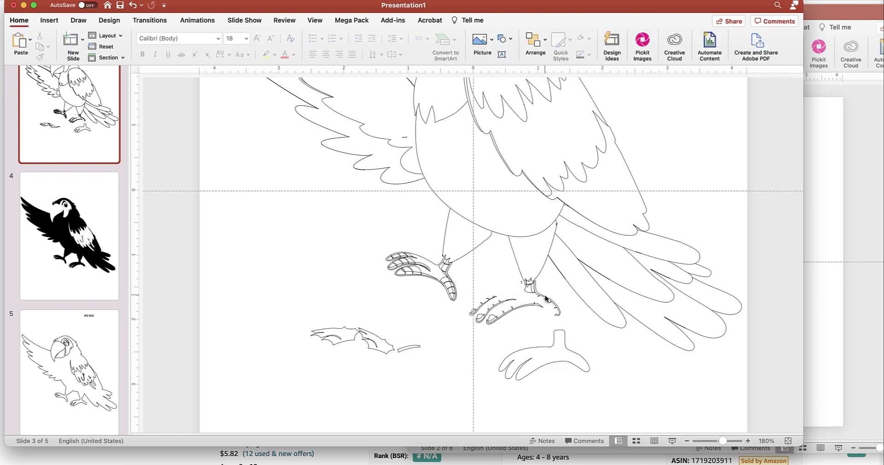
Delete the long claw piece and small dark fragment, moving the lone claw toward the leg.
{"action": "left_click", "coordinate": [487, 318]}
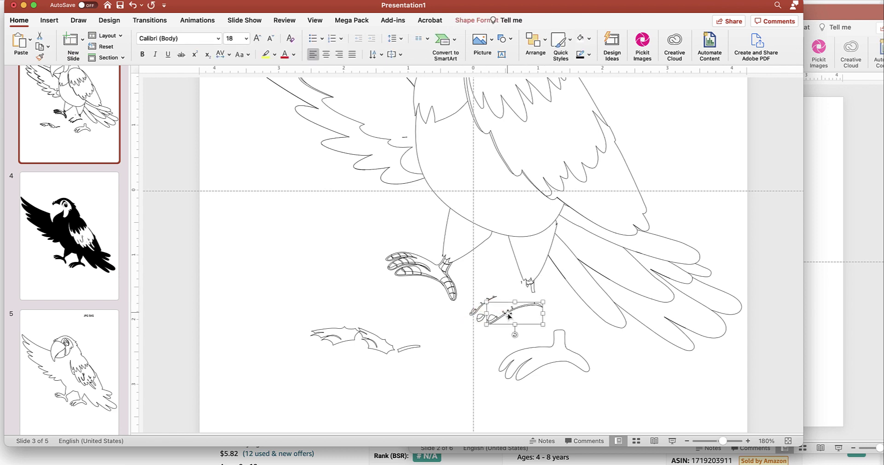
{"action": "key", "text": "Delete"}
{"action": "left_click", "coordinate": [530, 287]}
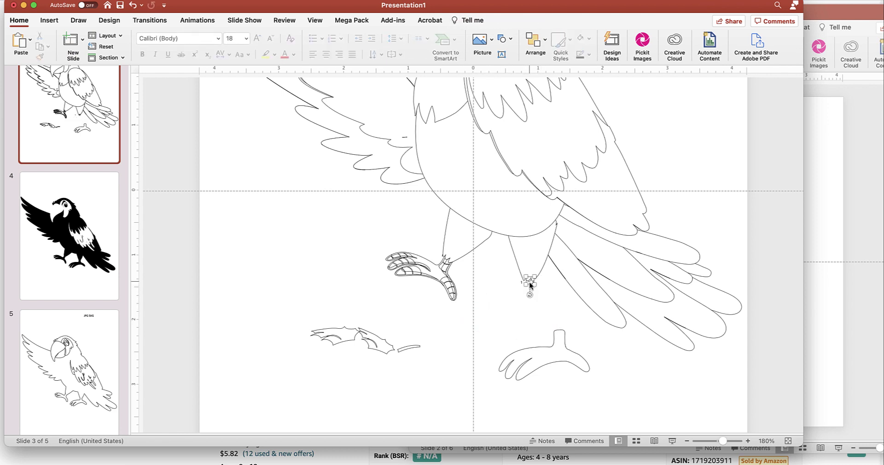
{"action": "key", "text": "Delete"}
{"action": "left_click_drag", "start_coordinate": [580, 353], "coordinate": [554, 306]}
{"action": "key", "text": "Escape"}
Move the left claw outline aside and delete its detail shapes and the loose feathers.
{"action": "left_click", "coordinate": [436, 275]}
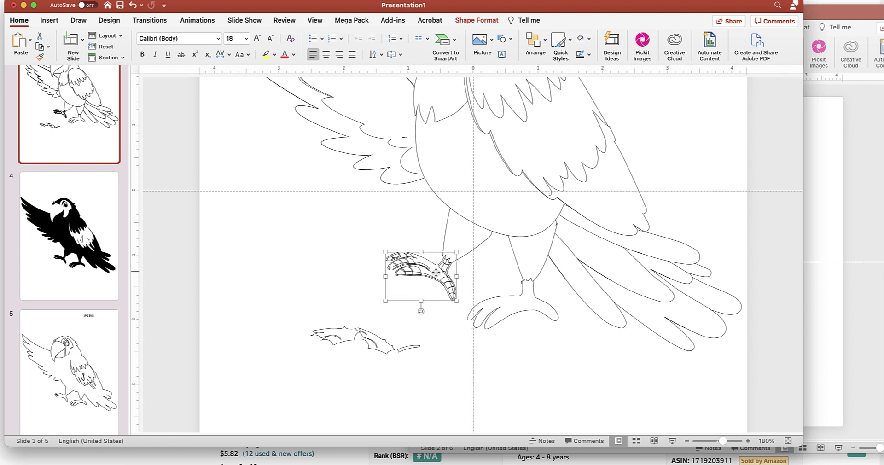
{"action": "left_click_drag", "start_coordinate": [436, 275], "coordinate": [293, 248]}
{"action": "left_click_drag", "start_coordinate": [388, 245], "coordinate": [458, 302]}
{"action": "key", "text": "Delete"}
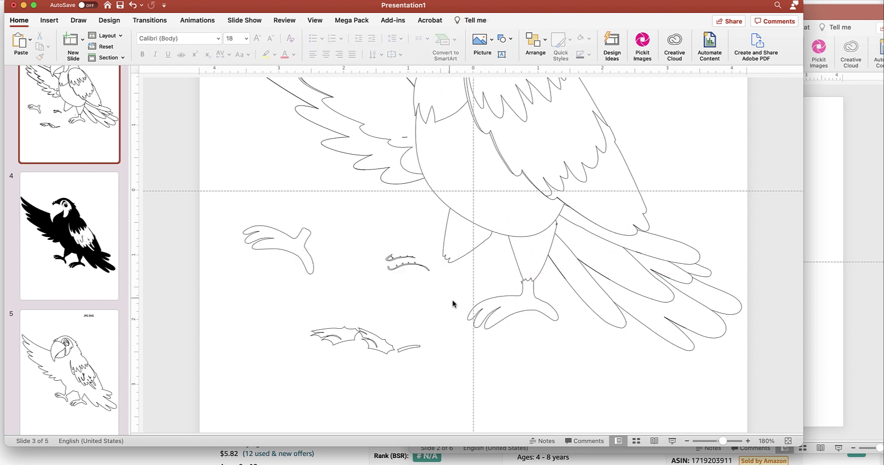
{"action": "left_click_drag", "start_coordinate": [377, 247], "coordinate": [437, 293]}
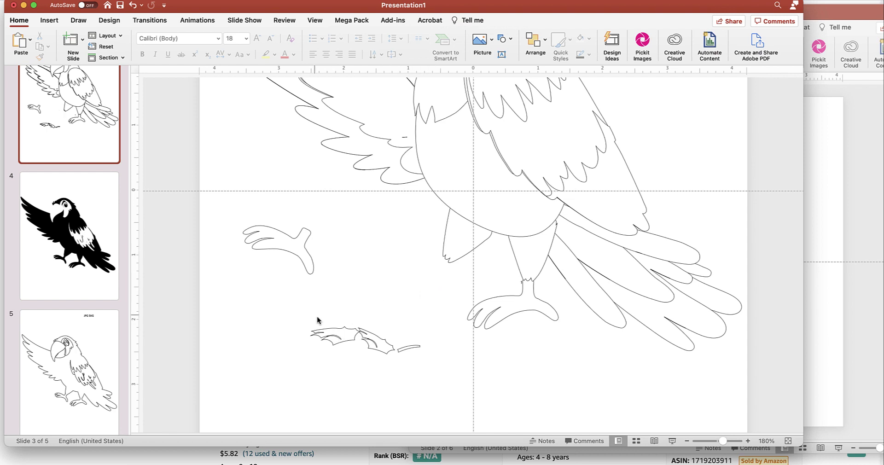
{"action": "left_click_drag", "start_coordinate": [316, 318], "coordinate": [458, 397]}
{"action": "key", "text": "Delete"}
Reattach the plain claw outline to the parrot's left leg.
{"action": "left_click", "coordinate": [277, 242]}
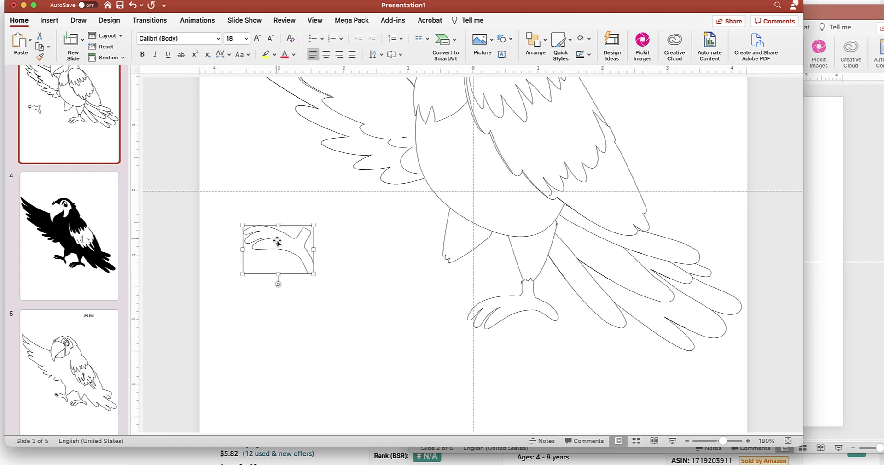
{"action": "left_click_drag", "start_coordinate": [278, 242], "coordinate": [423, 269]}
{"action": "left_click_drag", "start_coordinate": [529, 302], "coordinate": [526, 298]}
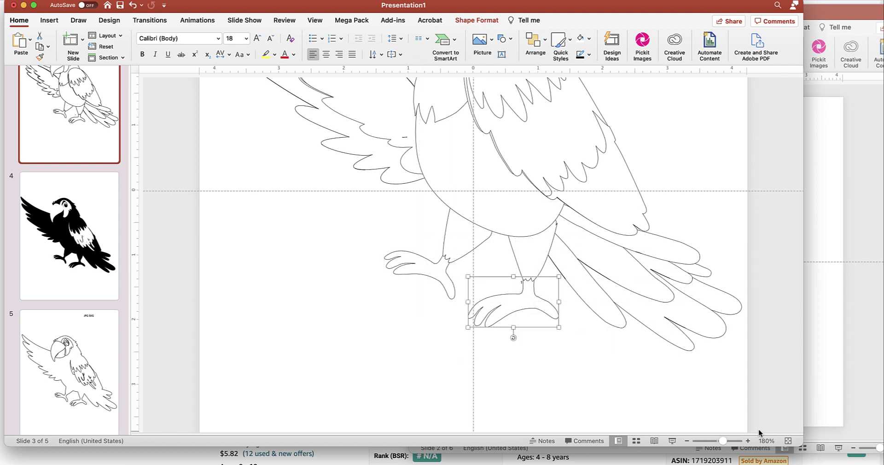
{"action": "left_click", "coordinate": [725, 441]}
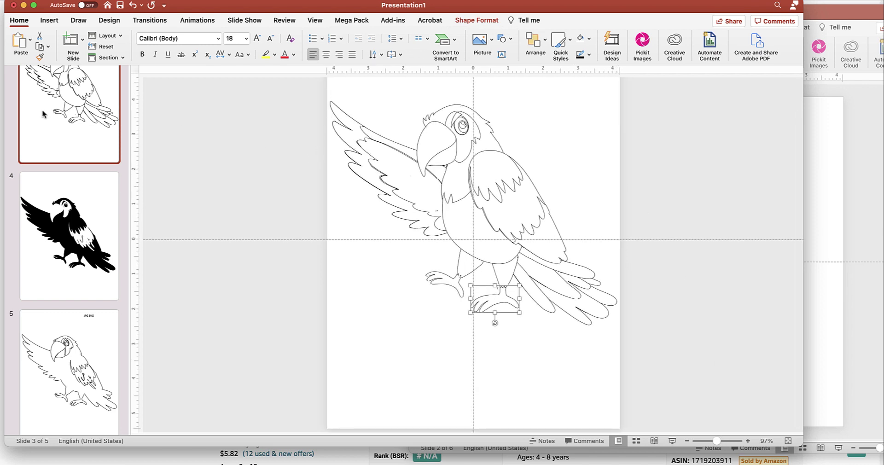
Review the colour parrot on slide 1 and the line-art parrot on slide 2.
{"action": "scroll", "coordinate": [42, 113], "scroll_direction": "up", "scroll_amount": 5}
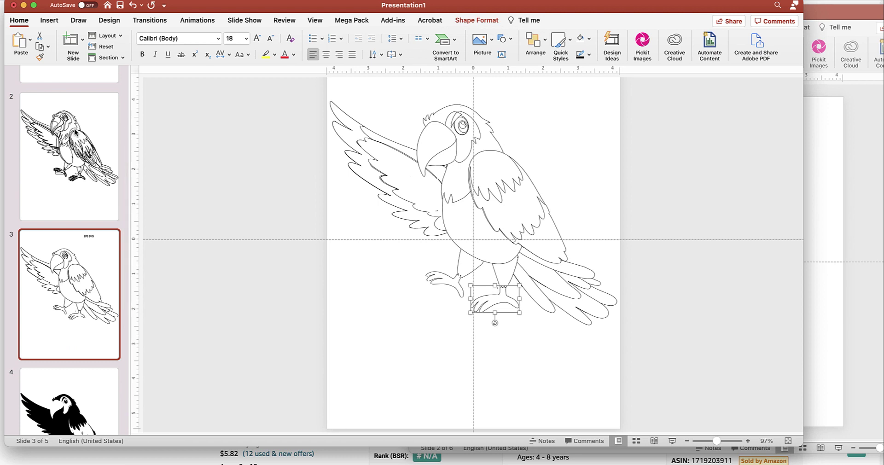
{"action": "scroll", "coordinate": [77, 124], "scroll_direction": "up", "scroll_amount": 3}
{"action": "left_click", "coordinate": [78, 122]}
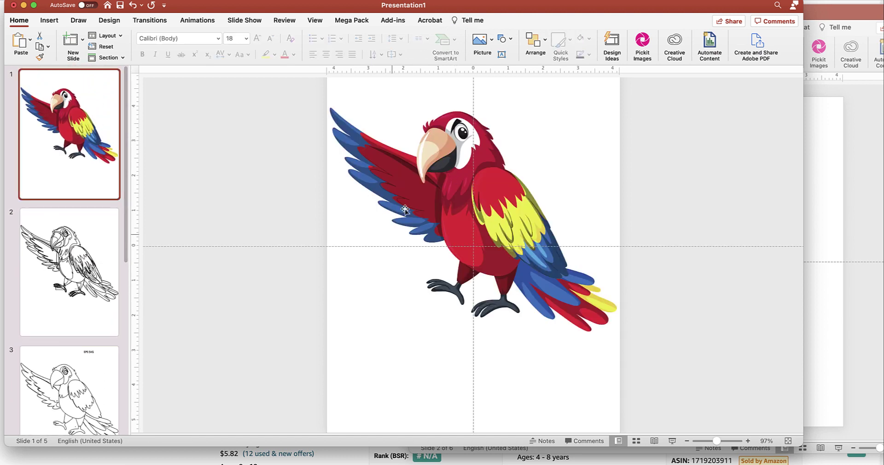
{"action": "scroll", "coordinate": [77, 277], "scroll_direction": "down", "scroll_amount": 2}
{"action": "left_click", "coordinate": [74, 220]}
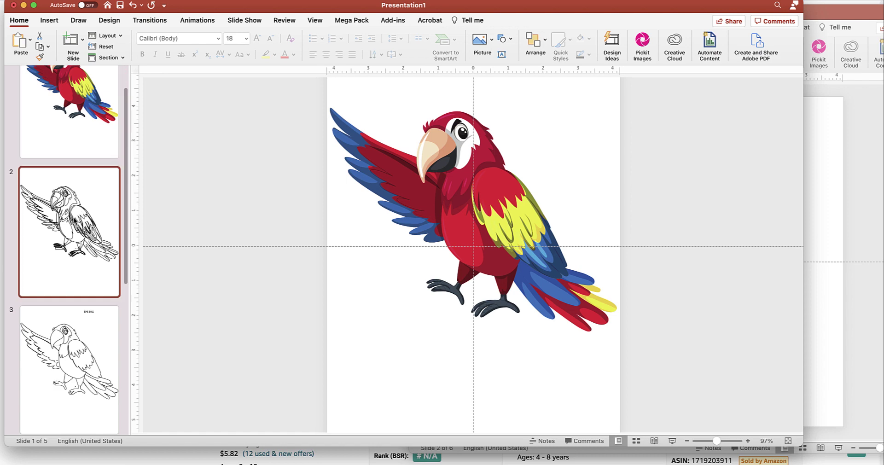
{"action": "left_click", "coordinate": [62, 90]}
Bring up slide 5, the JPG SVG outline parrot.
{"action": "scroll", "coordinate": [538, 197], "scroll_direction": "up", "scroll_amount": 2}
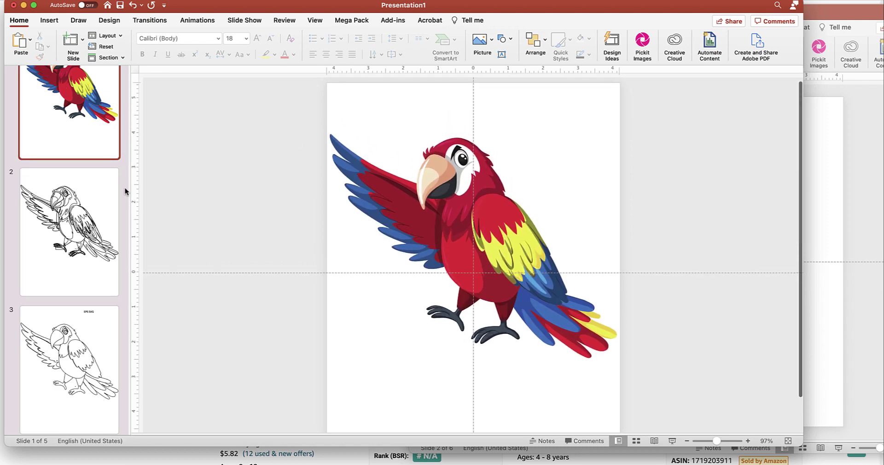
{"action": "scroll", "coordinate": [126, 192], "scroll_direction": "down", "scroll_amount": 6}
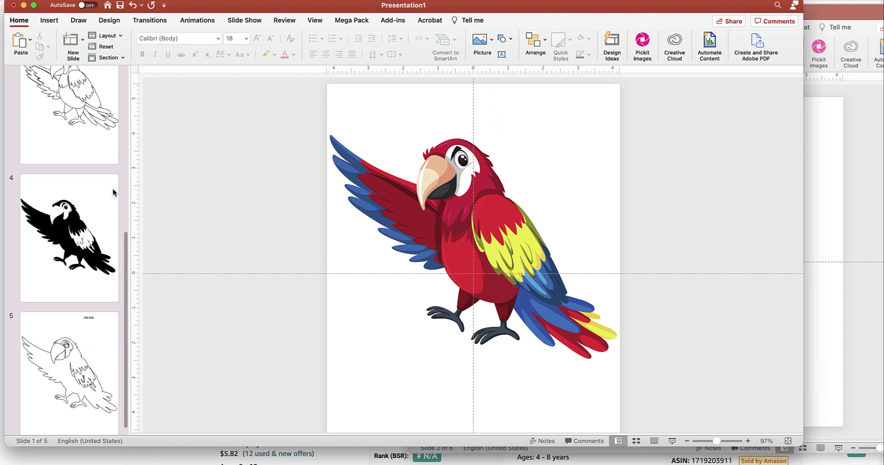
{"action": "scroll", "coordinate": [92, 194], "scroll_direction": "down", "scroll_amount": 1}
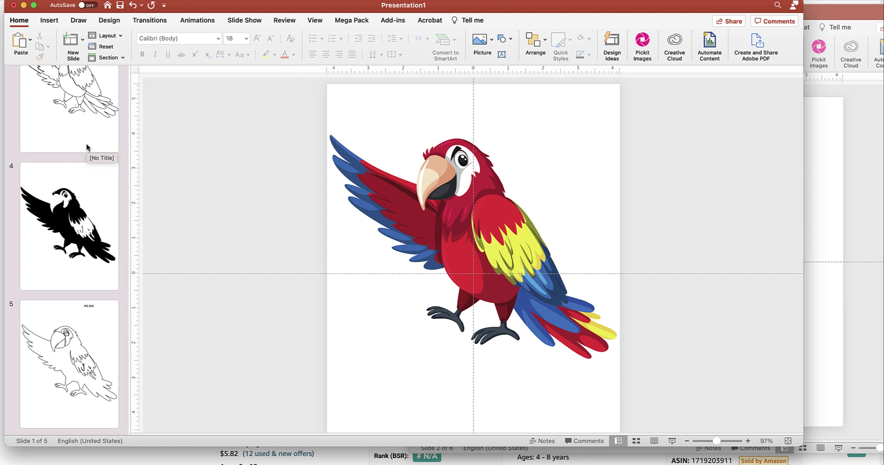
{"action": "left_click", "coordinate": [73, 335]}
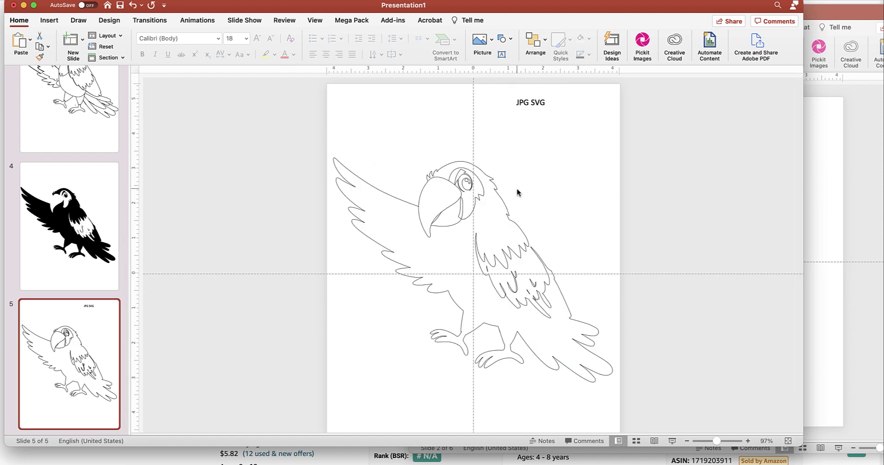
Fill the copied beak shape on slide 5 with white.
{"action": "left_click", "coordinate": [457, 215]}
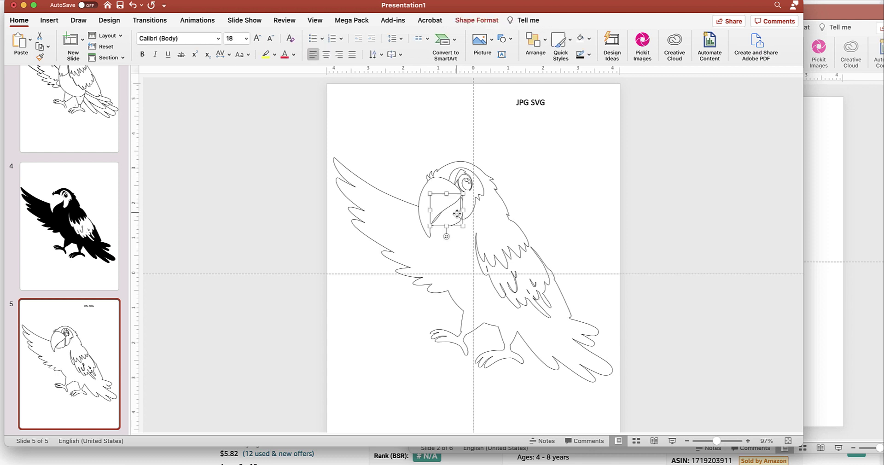
{"action": "left_click", "coordinate": [471, 22]}
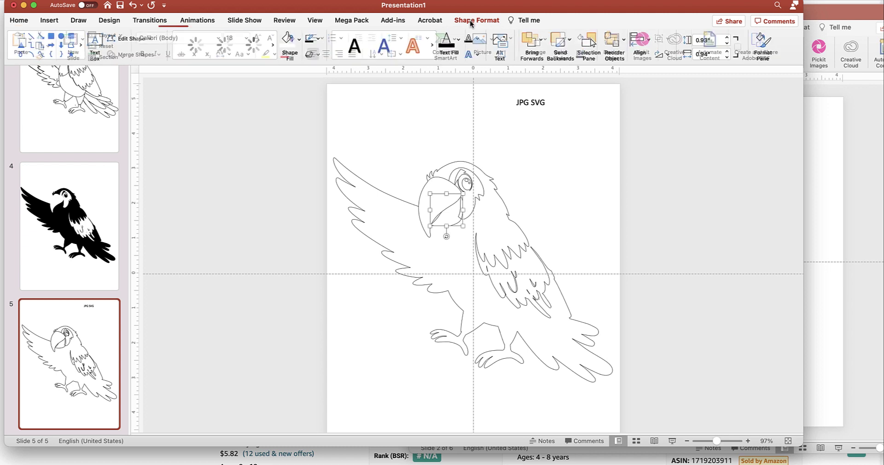
{"action": "left_click", "coordinate": [299, 39]}
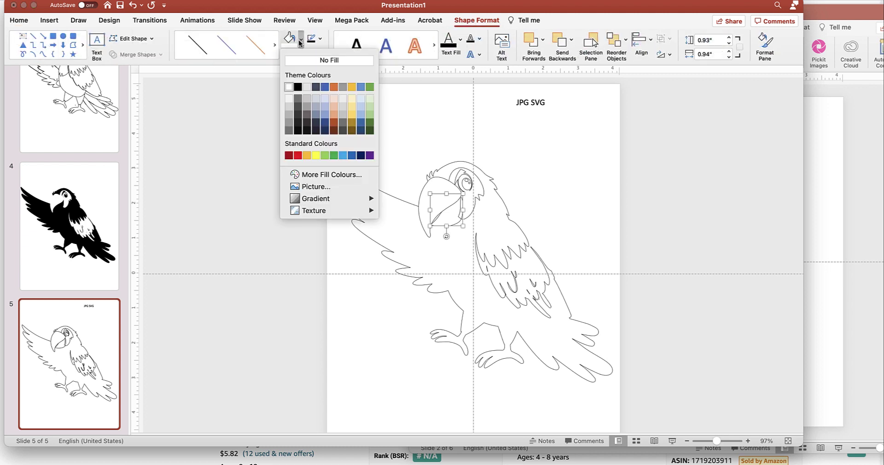
{"action": "left_click", "coordinate": [290, 87]}
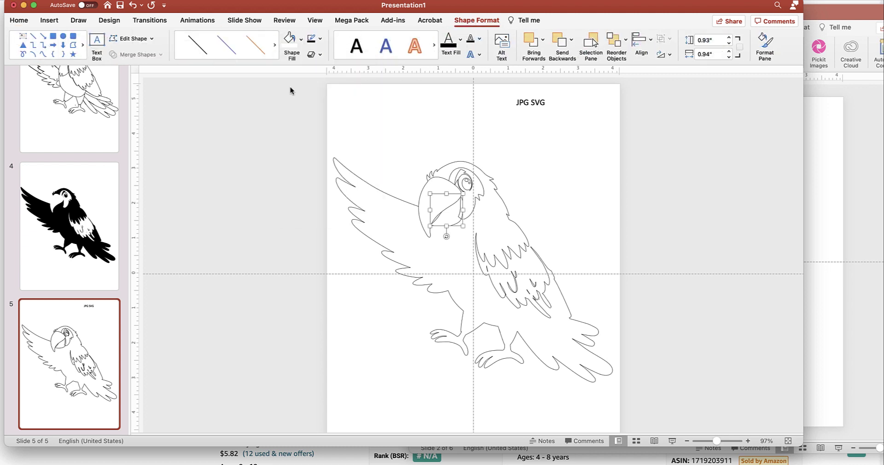
Ungroup the outline parrot into separate shapes and check the 6.51 x 8.1 in body shape.
{"action": "left_click", "coordinate": [468, 210]}
{"action": "left_click", "coordinate": [459, 213]}
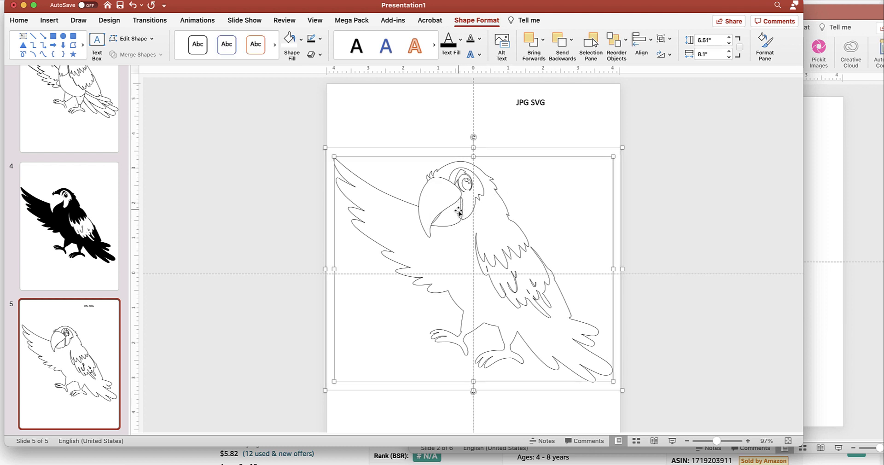
{"action": "left_click_drag", "start_coordinate": [456, 213], "coordinate": [456, 212]}
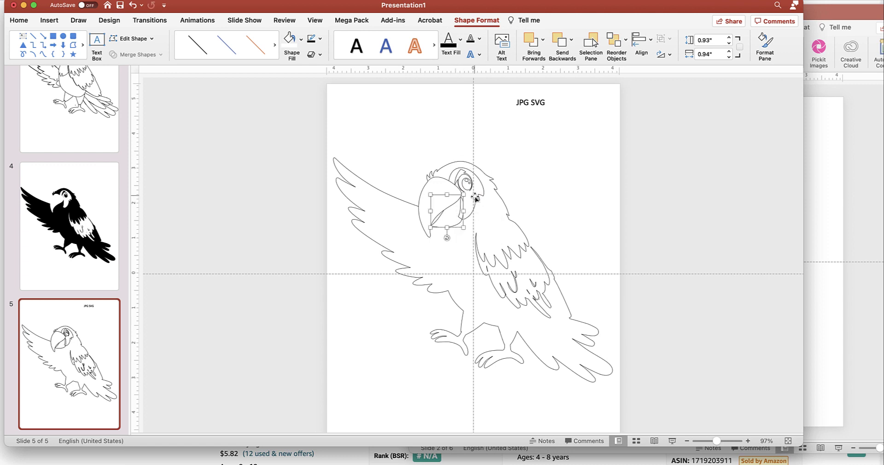
{"action": "left_click", "coordinate": [476, 198]}
{"action": "left_click", "coordinate": [471, 189]}
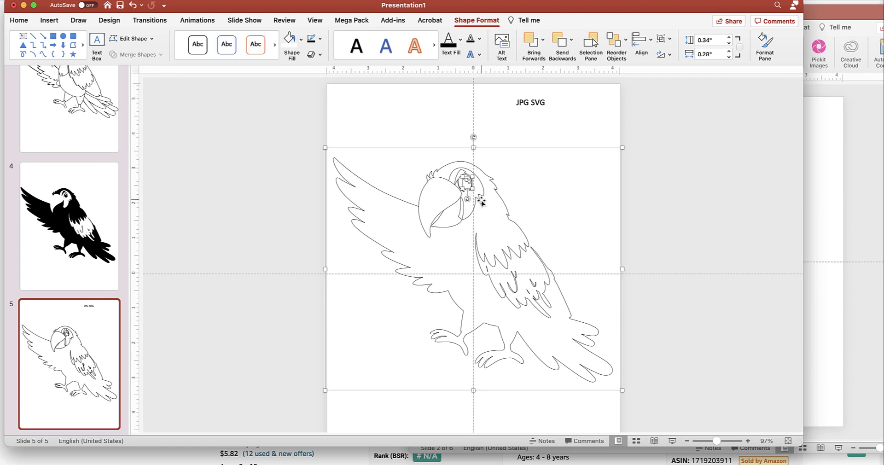
{"action": "right_click", "coordinate": [365, 183]}
{"action": "mouse_move", "coordinate": [442, 227]}
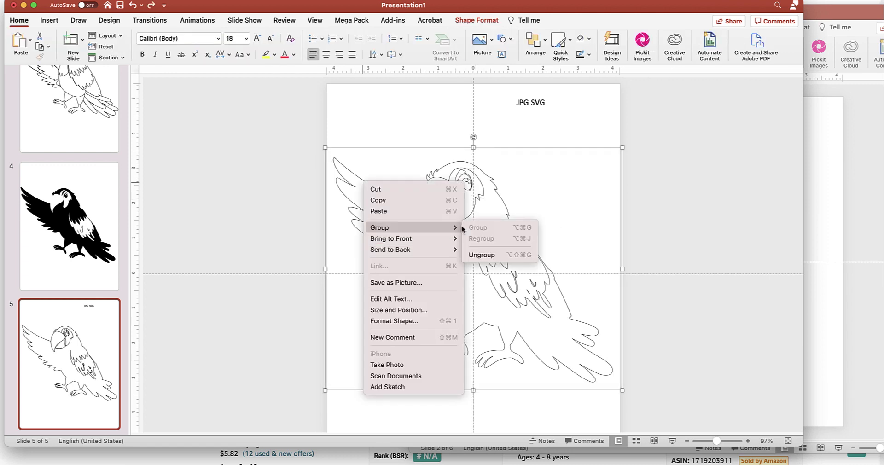
{"action": "left_click", "coordinate": [520, 256]}
{"action": "left_click", "coordinate": [691, 203]}
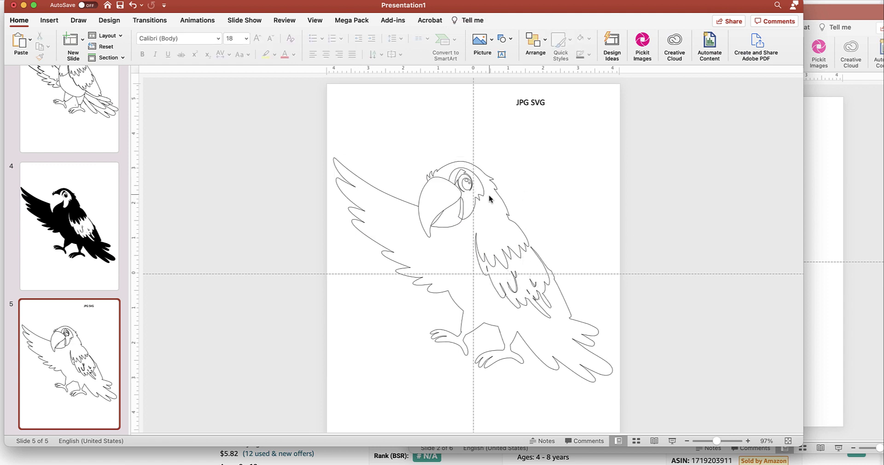
{"action": "left_click", "coordinate": [474, 202]}
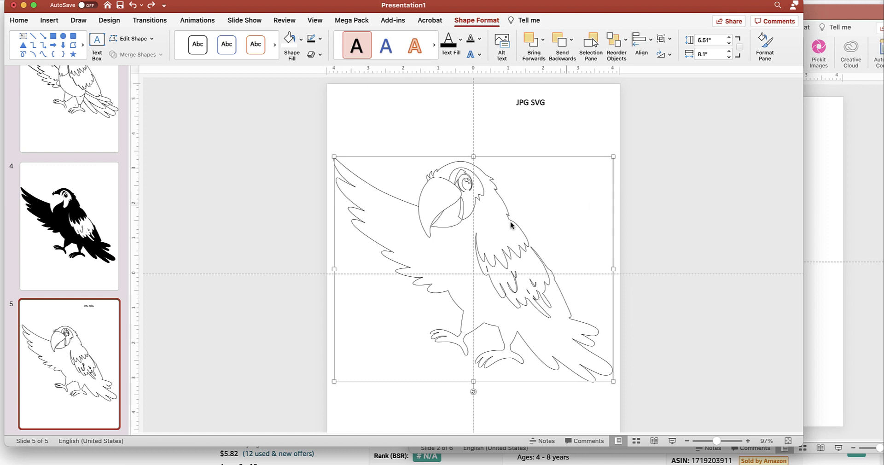
Pull the lower-beak piece off the parrot and place it back on the head.
{"action": "left_click", "coordinate": [454, 219]}
{"action": "mouse_move", "coordinate": [454, 219]}
{"action": "left_mouse_down"}
{"action": "mouse_move", "coordinate": [610, 197]}
{"action": "mouse_move", "coordinate": [603, 197]}
{"action": "left_mouse_up"}
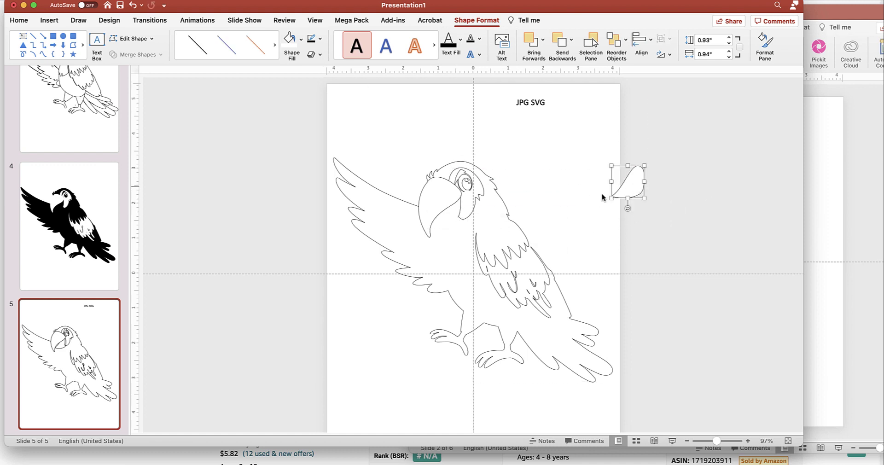
{"action": "left_click", "coordinate": [483, 204]}
{"action": "left_click", "coordinate": [473, 199]}
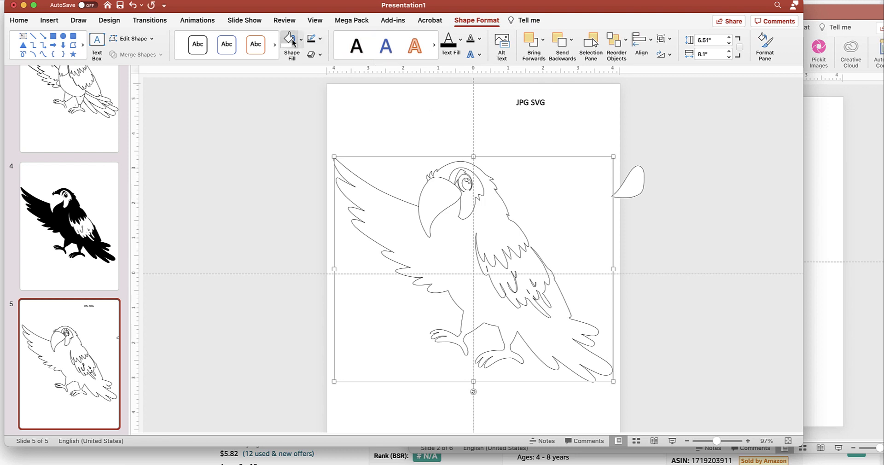
{"action": "left_click", "coordinate": [470, 211]}
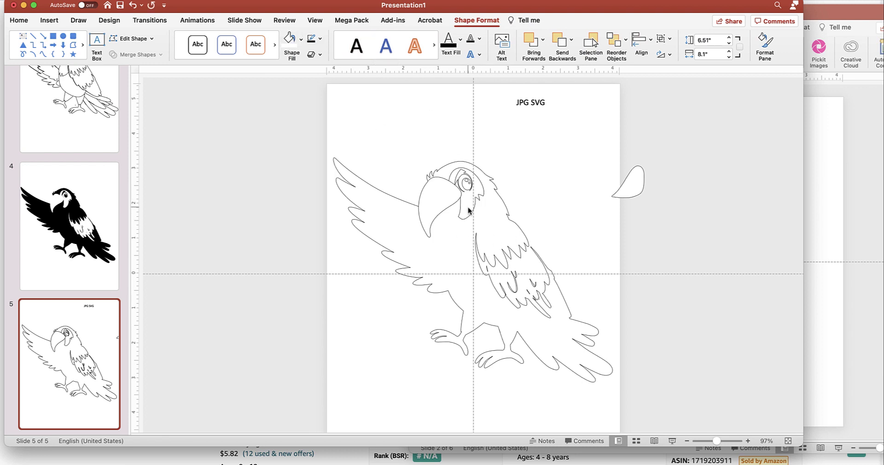
{"action": "left_click", "coordinate": [633, 190]}
{"action": "left_click_drag", "start_coordinate": [634, 190], "coordinate": [457, 220]}
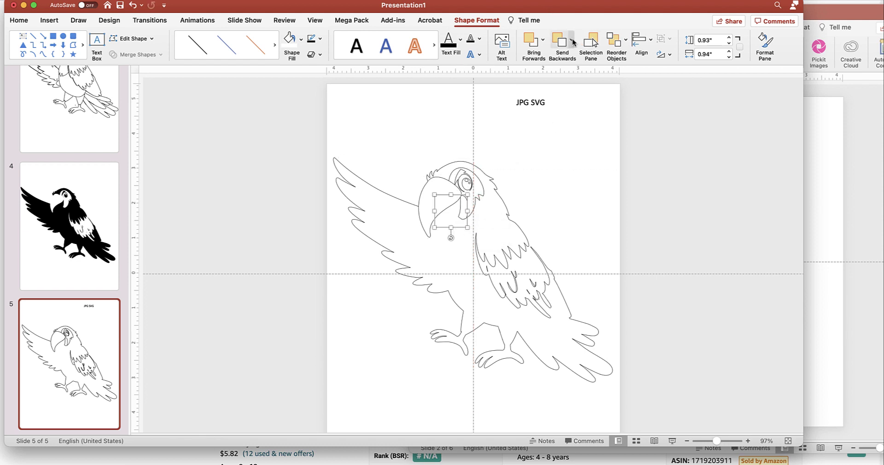
Bring the white beak piece and the head shape to the front.
{"action": "left_click", "coordinate": [544, 40]}
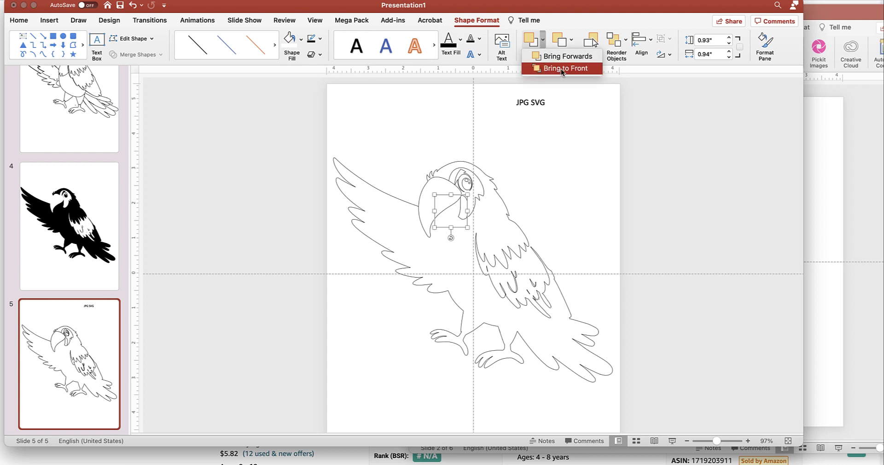
{"action": "left_click", "coordinate": [564, 57]}
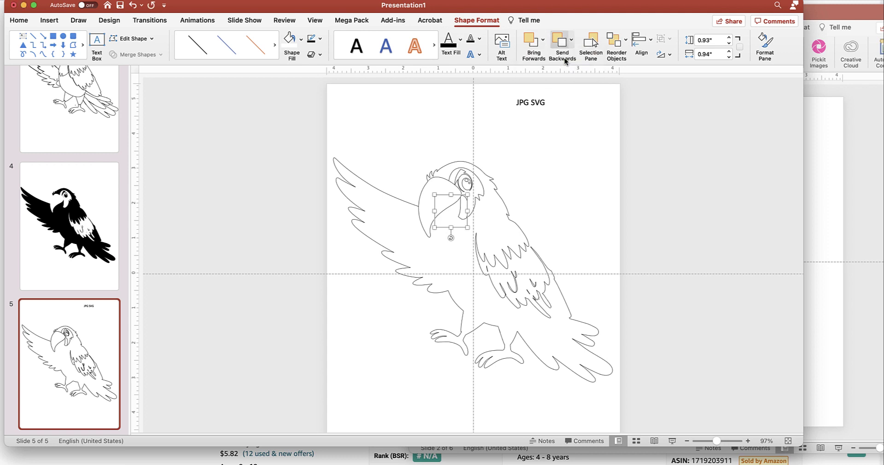
{"action": "left_click", "coordinate": [544, 39]}
{"action": "left_click", "coordinate": [551, 68]}
{"action": "left_click", "coordinate": [557, 240]}
{"action": "left_click", "coordinate": [420, 207]}
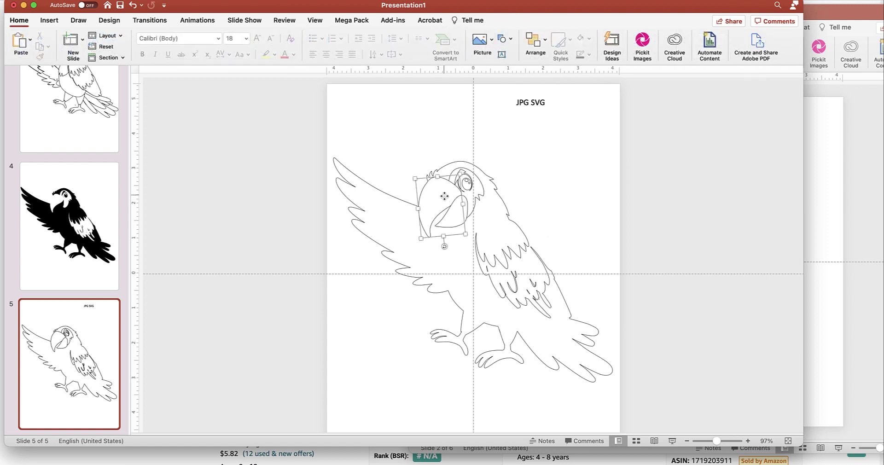
{"action": "left_click", "coordinate": [544, 40]}
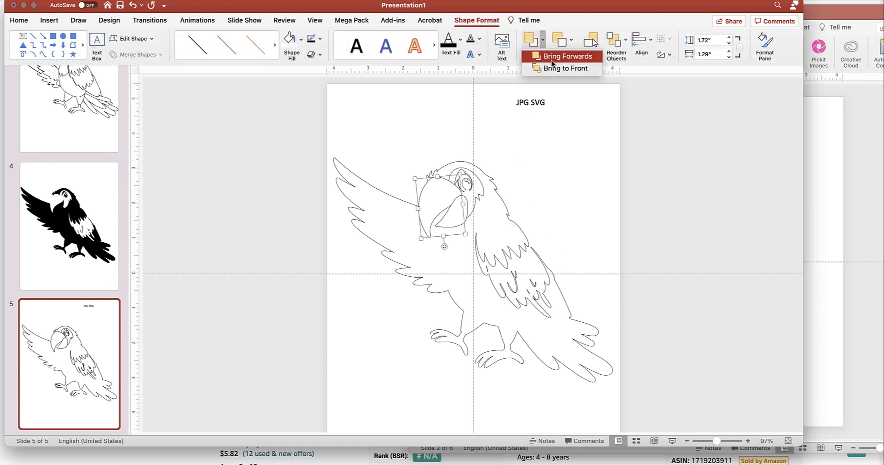
{"action": "left_click", "coordinate": [560, 68]}
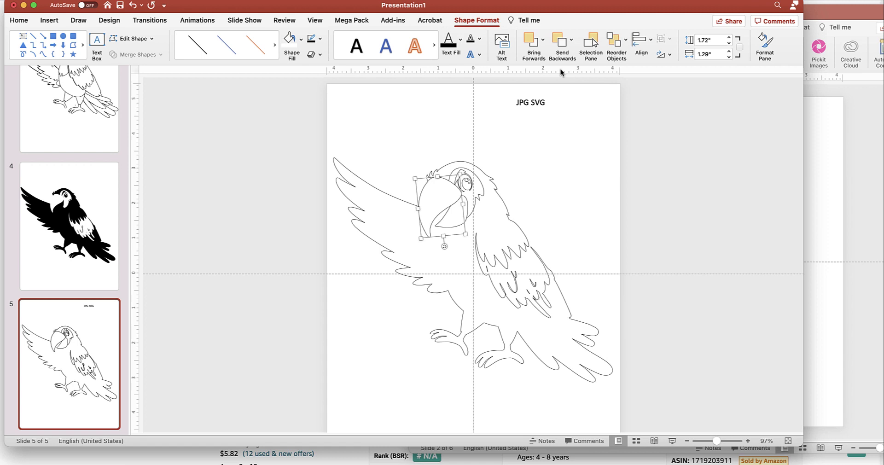
{"action": "left_click", "coordinate": [552, 206]}
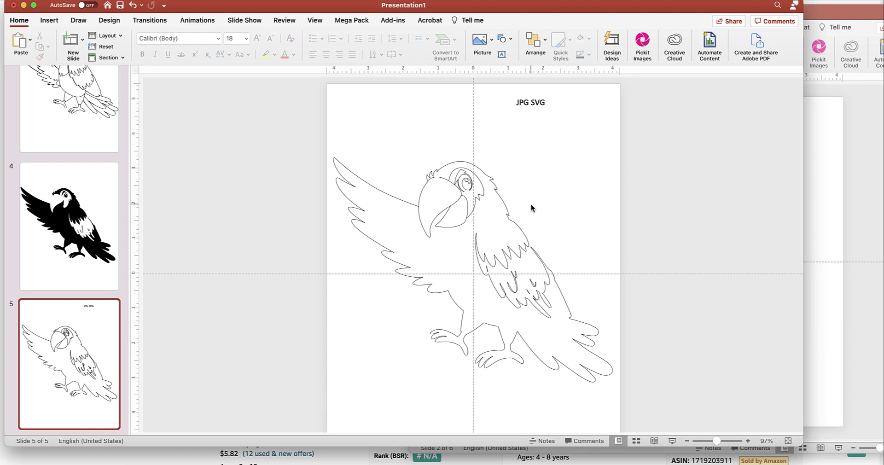
View the coloured parrot on slide 1.
{"action": "scroll", "coordinate": [530, 204], "scroll_direction": "down", "scroll_amount": 1}
{"action": "scroll", "coordinate": [530, 205], "scroll_direction": "up", "scroll_amount": 2}
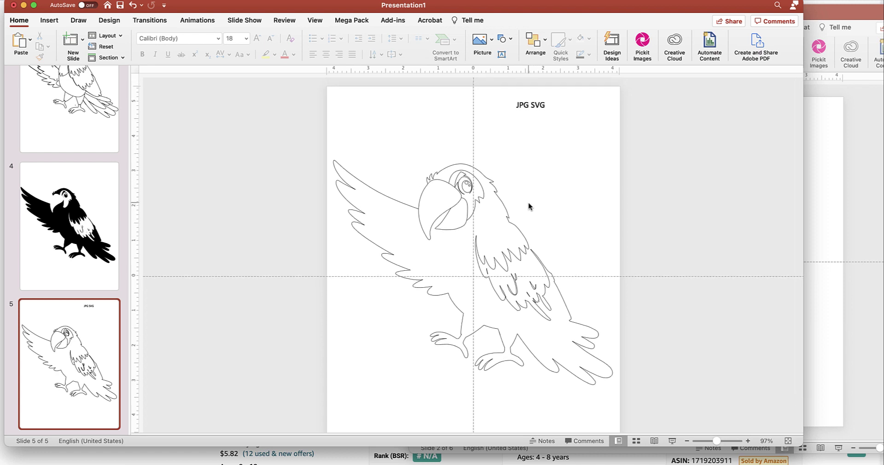
{"action": "scroll", "coordinate": [87, 134], "scroll_direction": "up", "scroll_amount": 5}
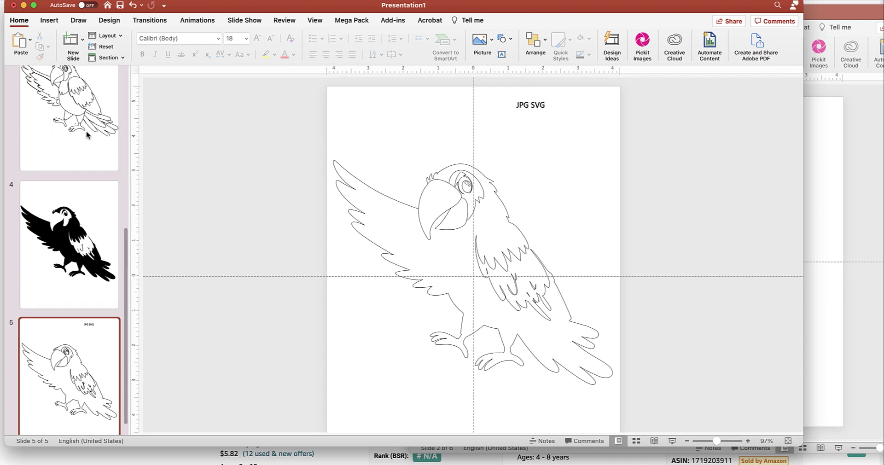
{"action": "scroll", "coordinate": [86, 134], "scroll_direction": "up", "scroll_amount": 8}
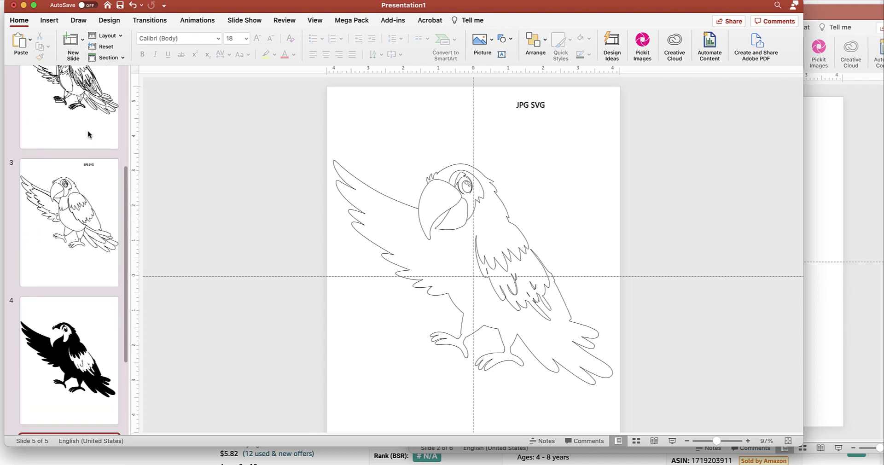
{"action": "scroll", "coordinate": [80, 129], "scroll_direction": "up", "scroll_amount": 1}
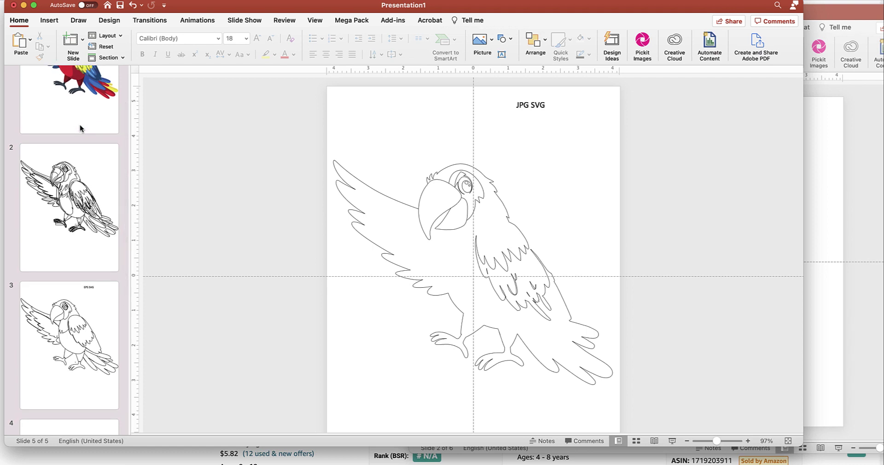
{"action": "scroll", "coordinate": [80, 128], "scroll_direction": "down", "scroll_amount": 1}
{"action": "scroll", "coordinate": [73, 148], "scroll_direction": "down", "scroll_amount": 4}
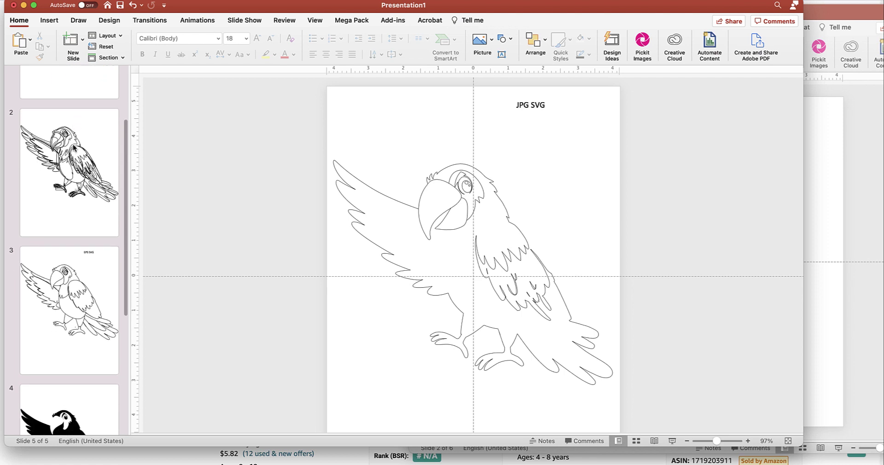
{"action": "scroll", "coordinate": [74, 147], "scroll_direction": "up", "scroll_amount": 5}
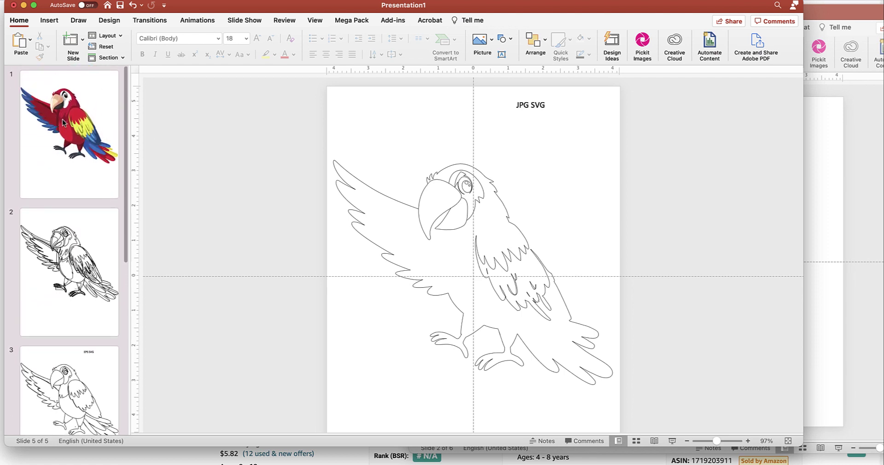
{"action": "left_click", "coordinate": [61, 125]}
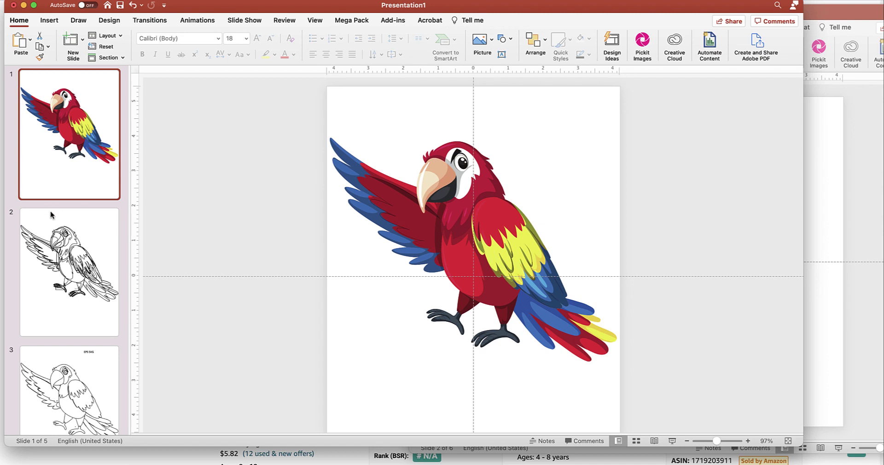
Bring up slide 3, the EPS SVG outline parrot.
{"action": "scroll", "coordinate": [69, 212], "scroll_direction": "down", "scroll_amount": 3}
{"action": "scroll", "coordinate": [83, 213], "scroll_direction": "down", "scroll_amount": 4}
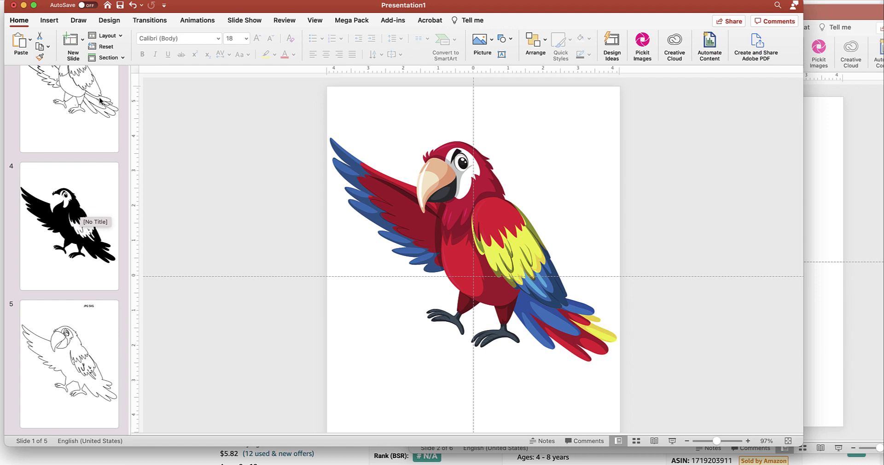
{"action": "scroll", "coordinate": [101, 101], "scroll_direction": "up", "scroll_amount": 3}
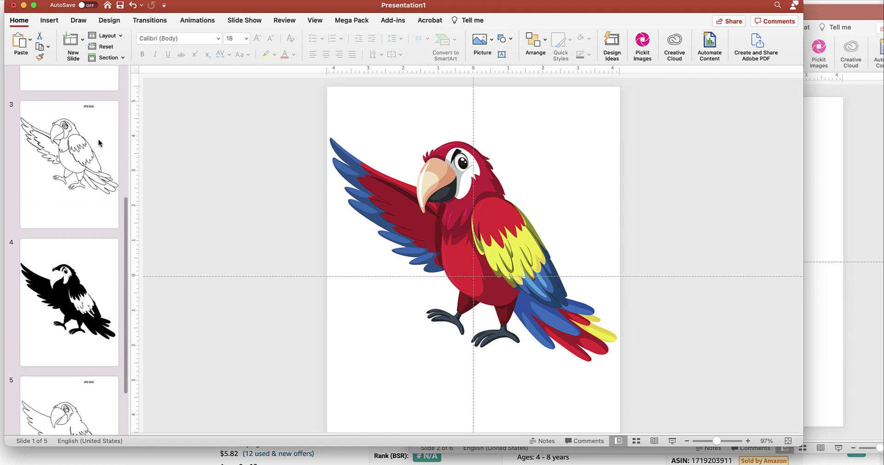
{"action": "scroll", "coordinate": [96, 154], "scroll_direction": "down", "scroll_amount": 2}
{"action": "scroll", "coordinate": [96, 154], "scroll_direction": "down", "scroll_amount": 1}
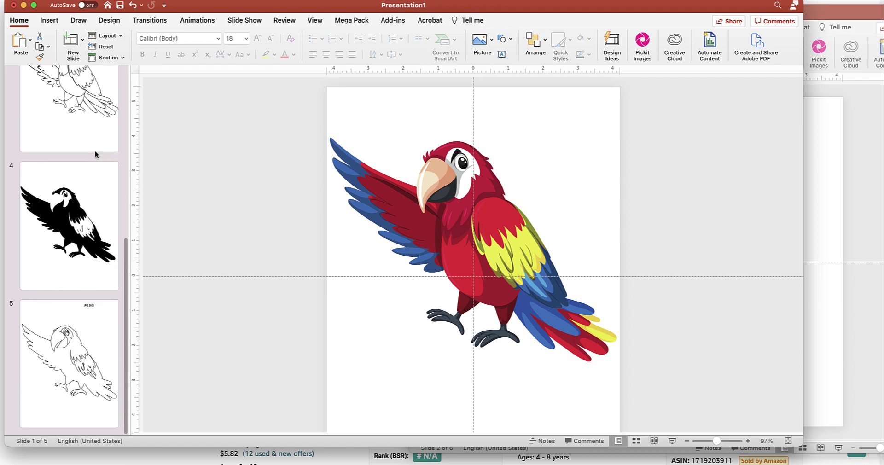
{"action": "left_click", "coordinate": [78, 98]}
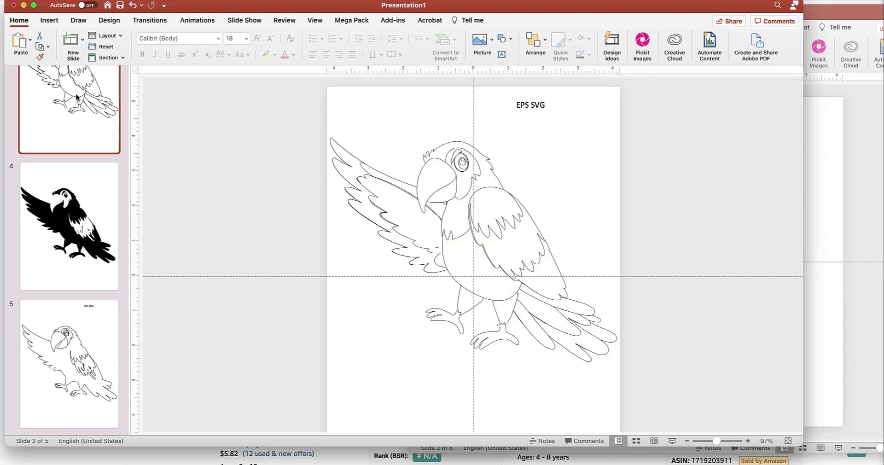